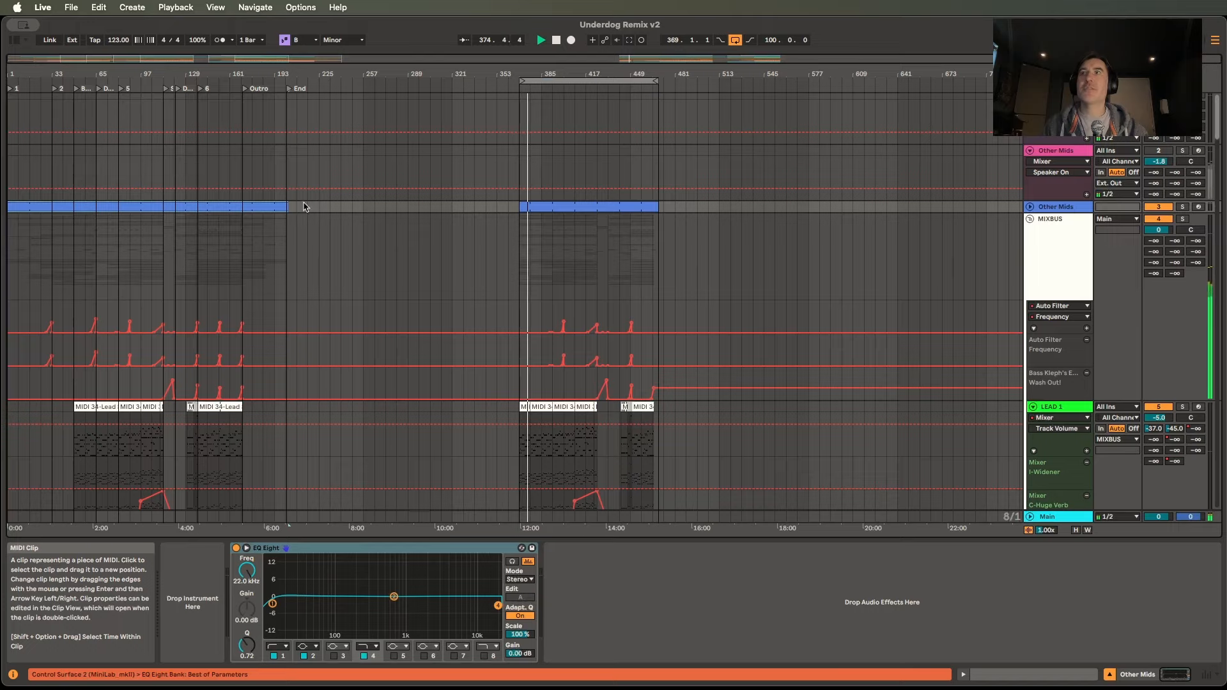
Fold the LEAD 1, PIANO and VOCAL tracks in the arrangement.
click(544, 208)
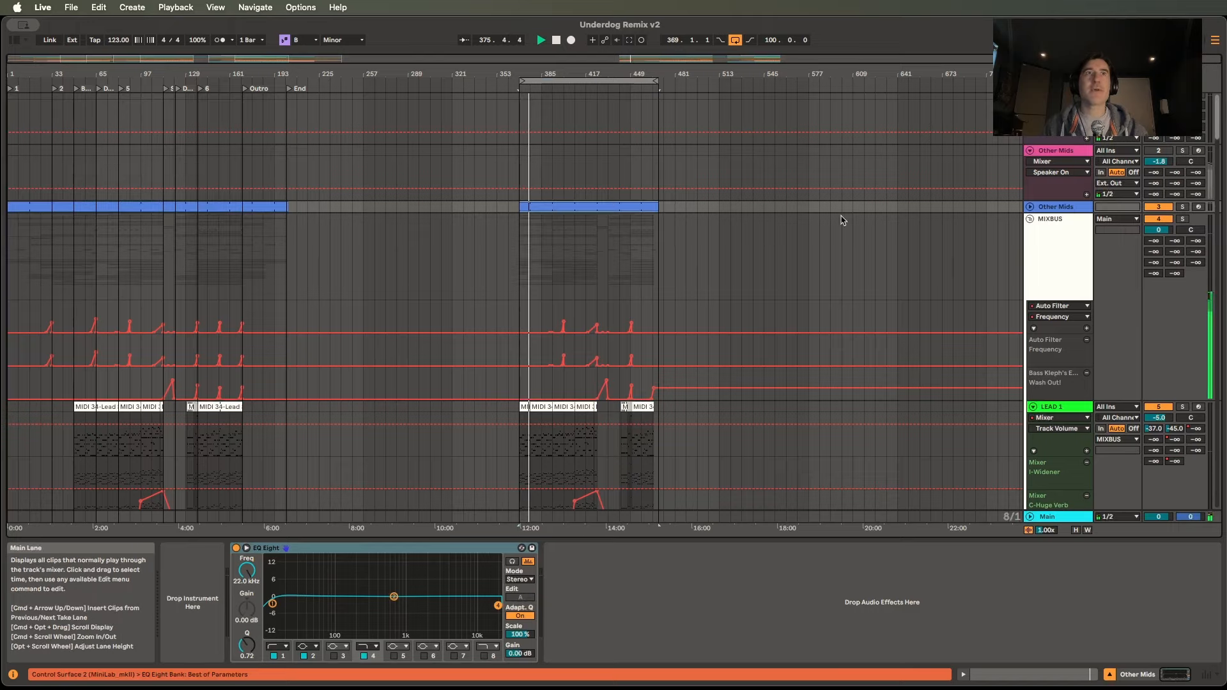
scroll(1086, 268, down, 10)
scroll(1089, 273, up, 8)
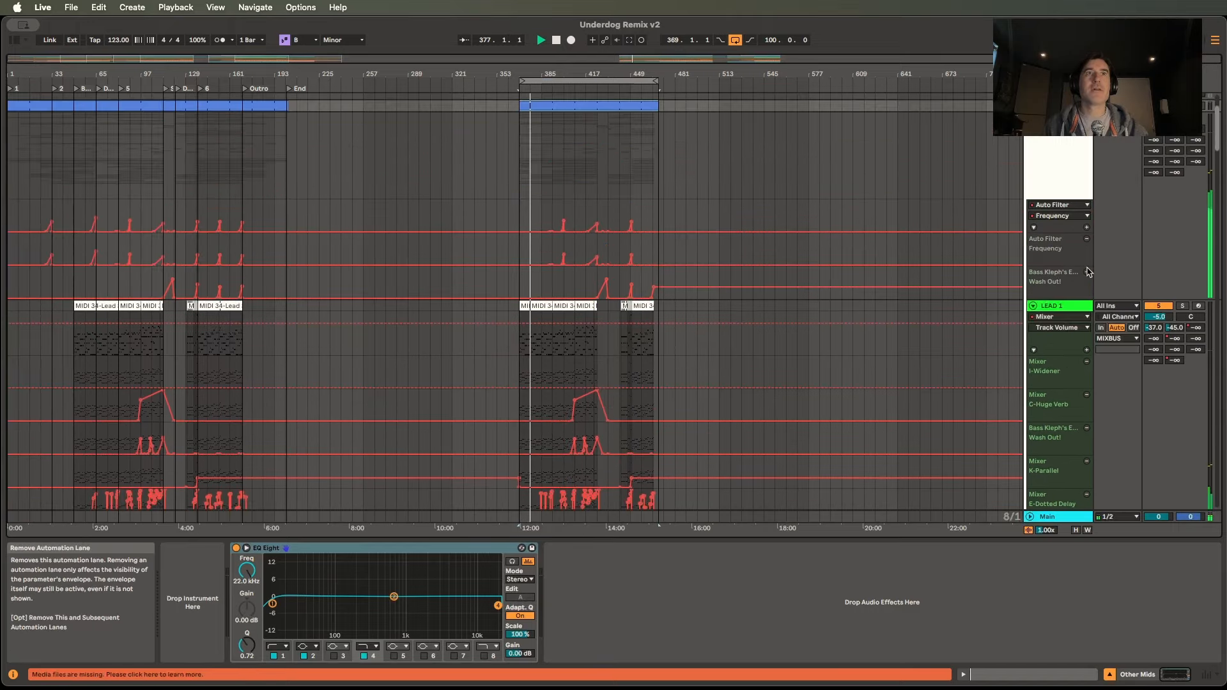
click(1033, 310)
scroll(1054, 301, down, 5)
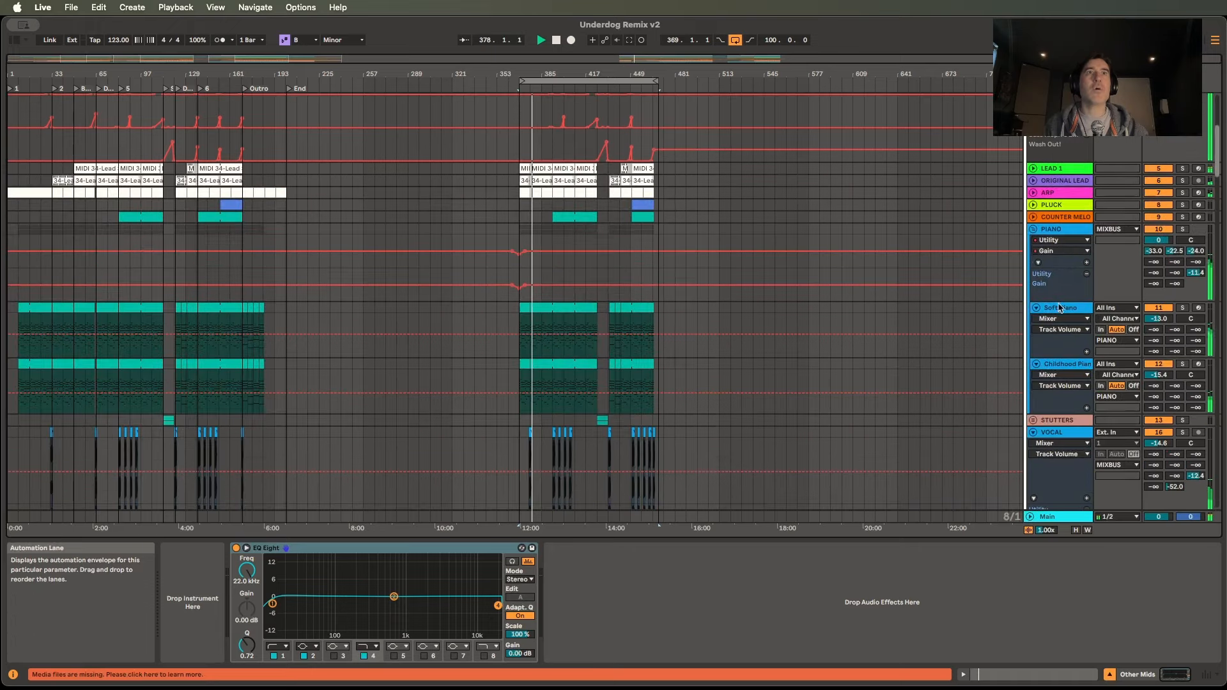
click(1033, 229)
click(1034, 253)
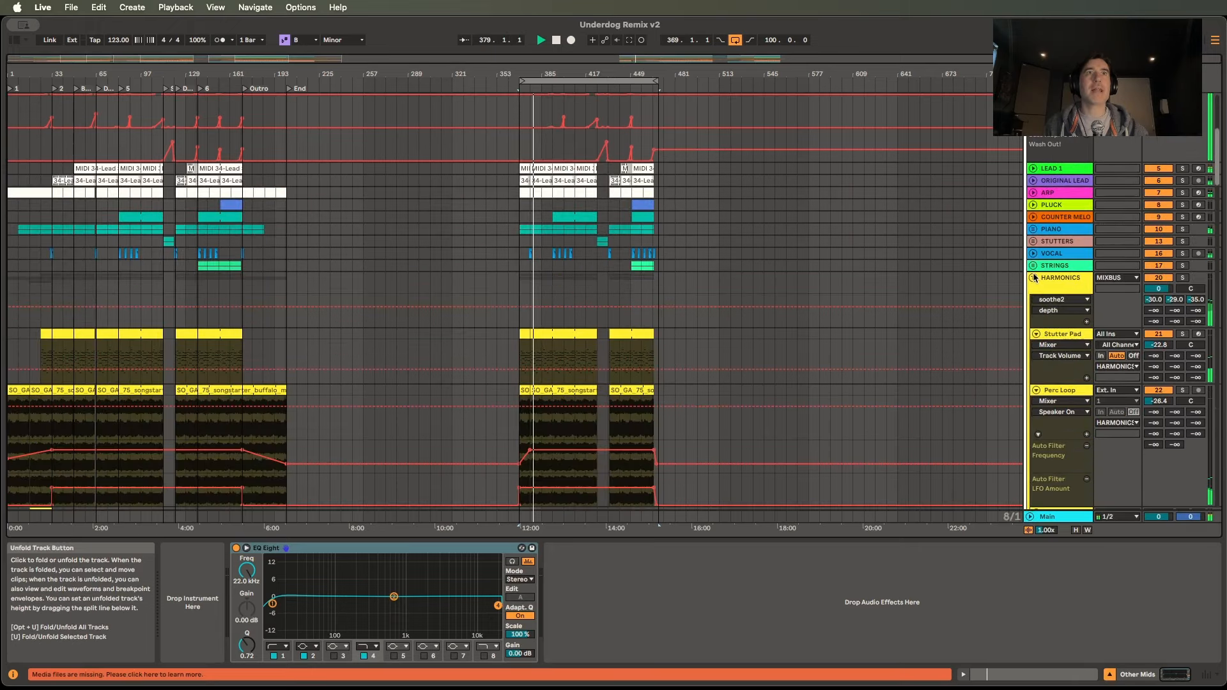
Fold the HARMONICS, DRUMS and LOW END groups so the arrangement is compact.
click(1034, 277)
scroll(1033, 281, down, 1)
click(1033, 276)
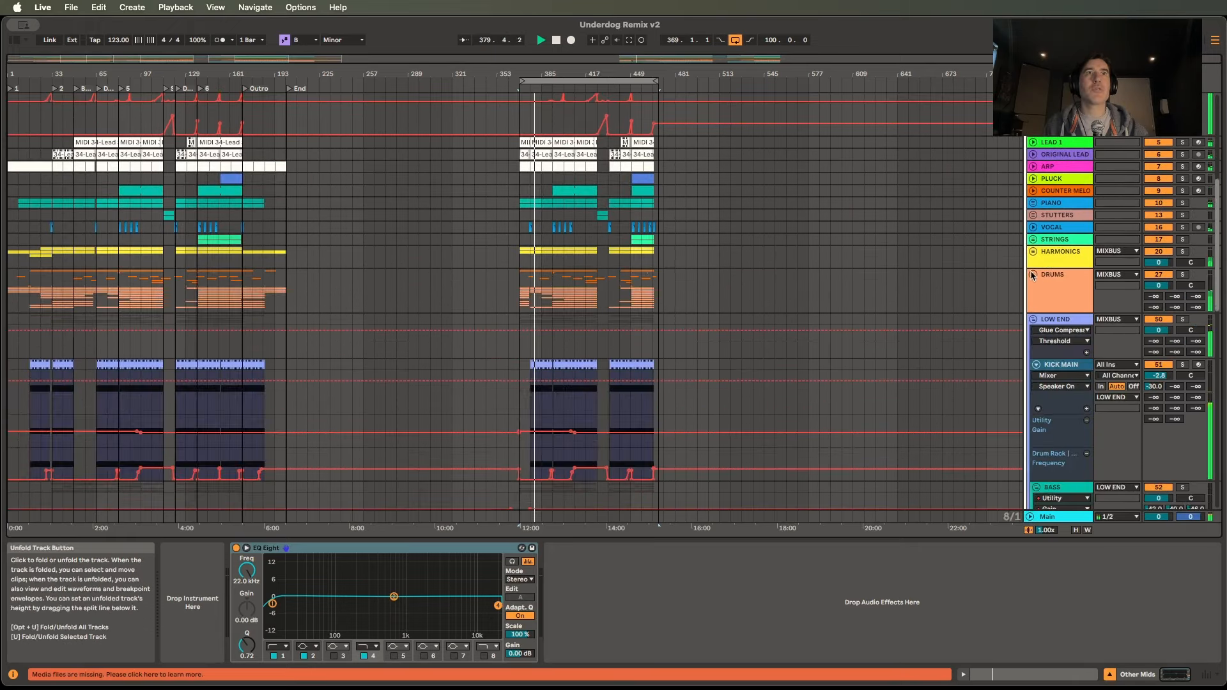
click(1033, 319)
scroll(1059, 227, up, 5)
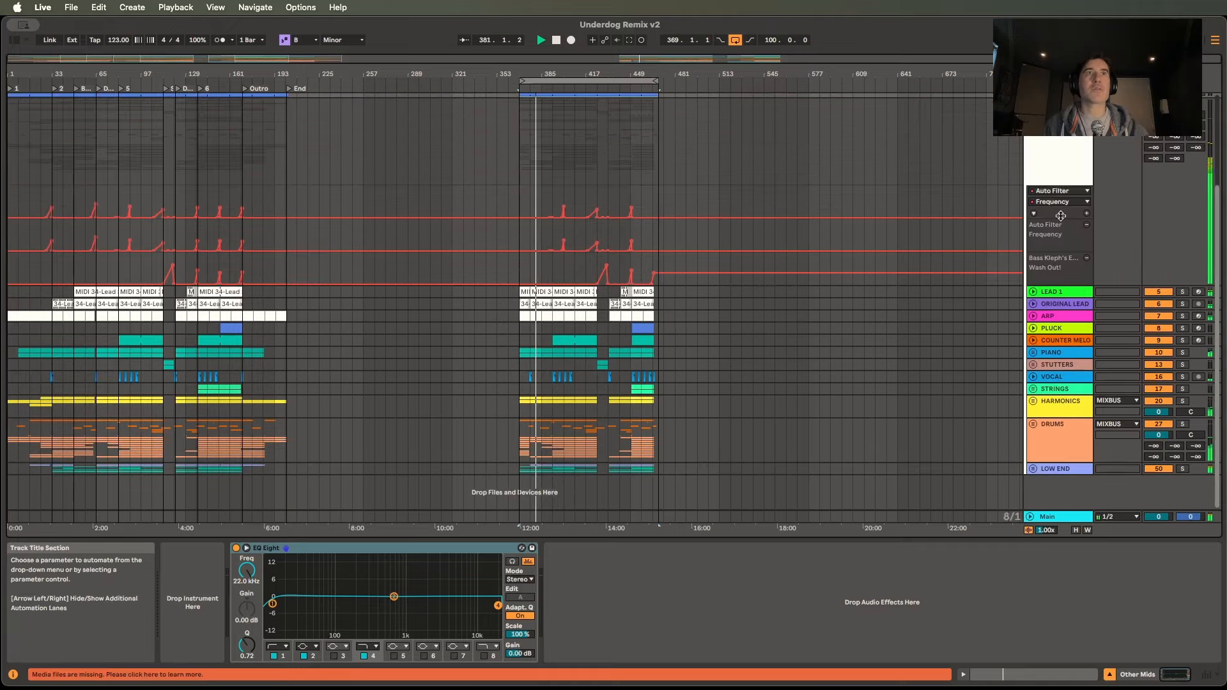
Stop playback and switch to the Session View mixer.
key(Tab)
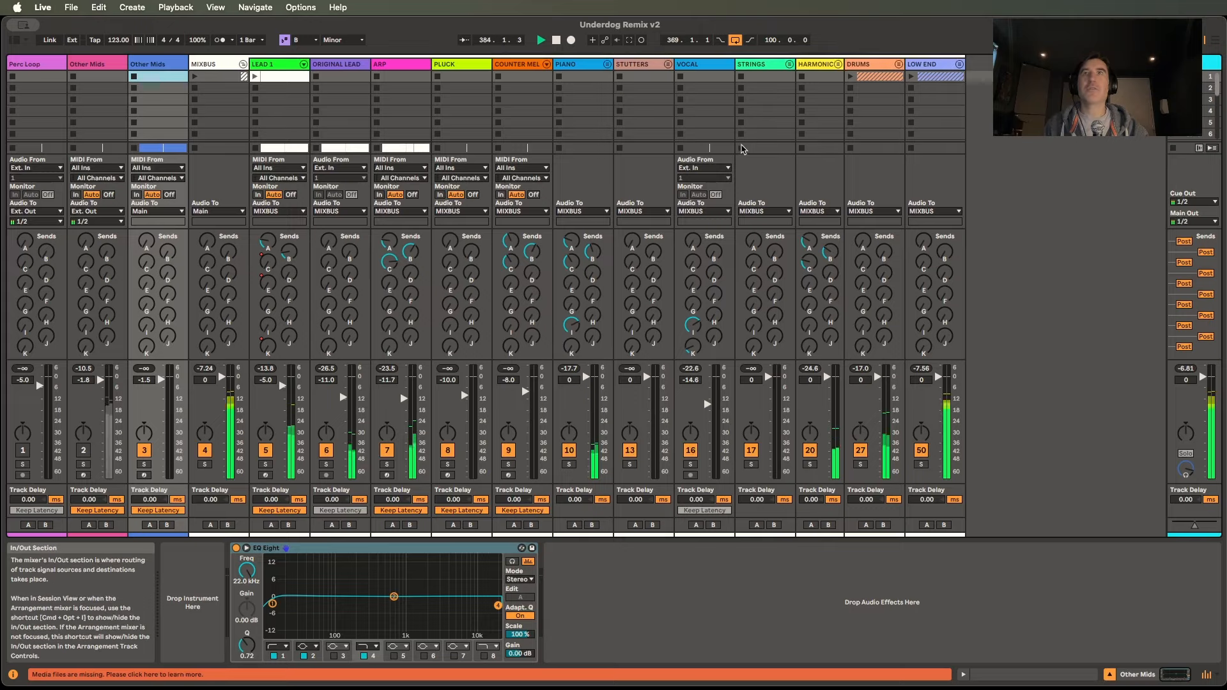
key(Tab)
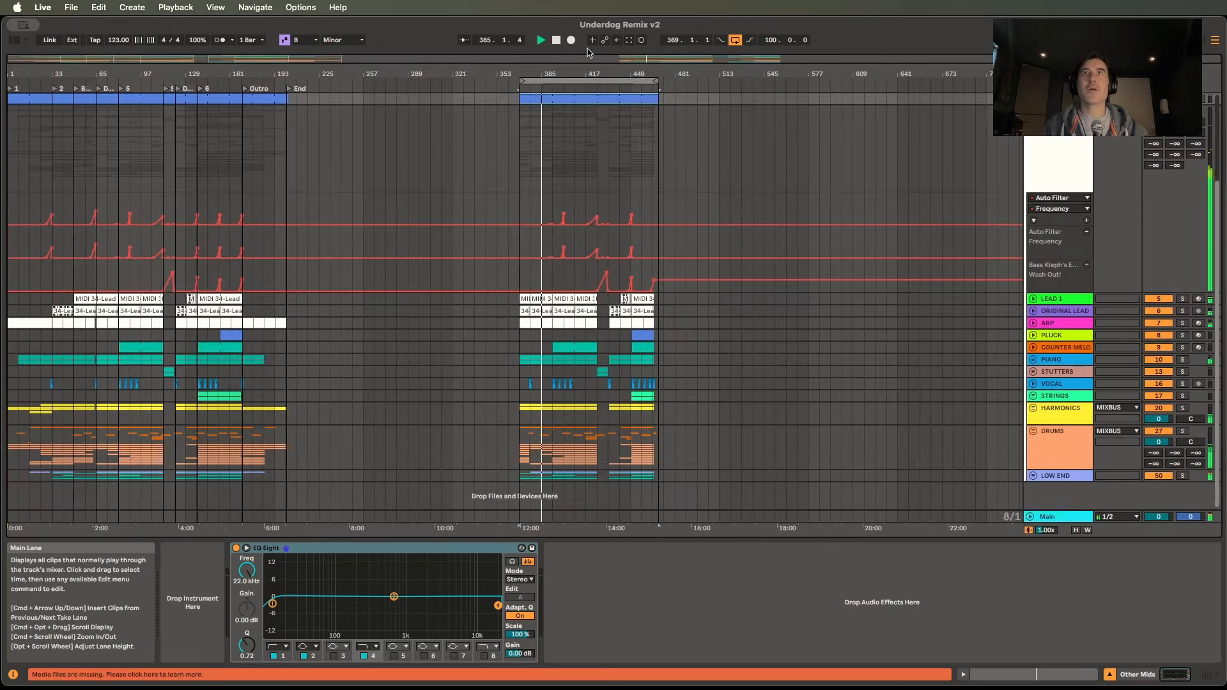
key(space)
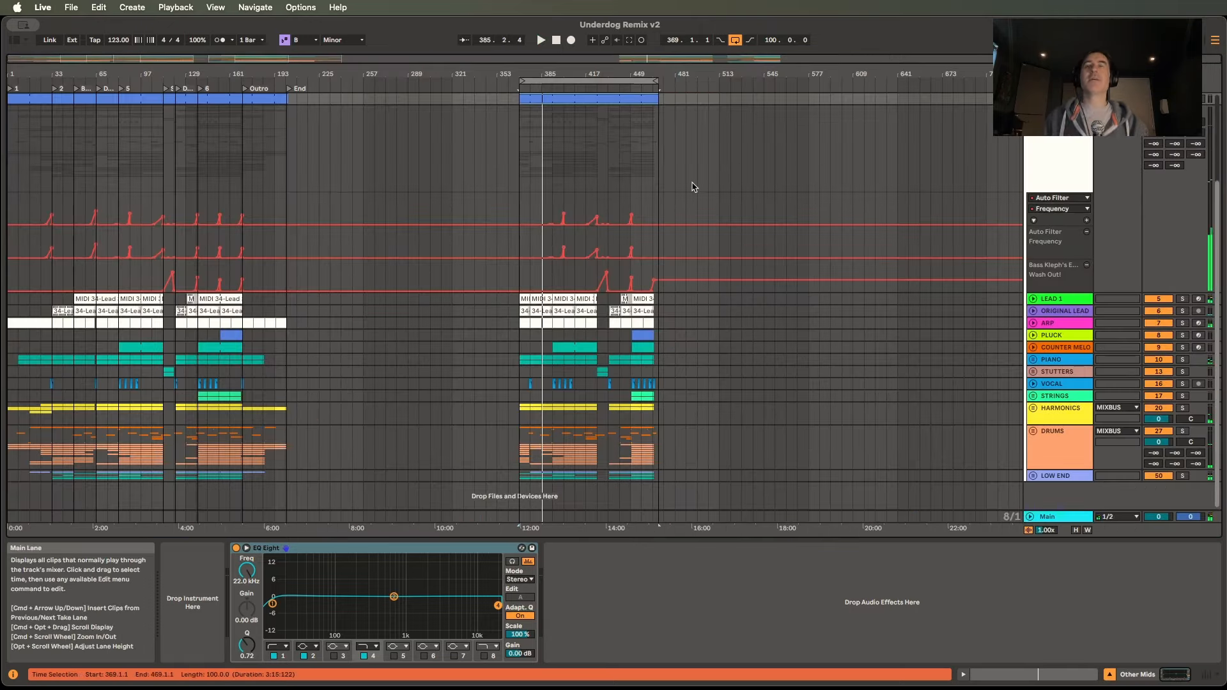
key(Tab)
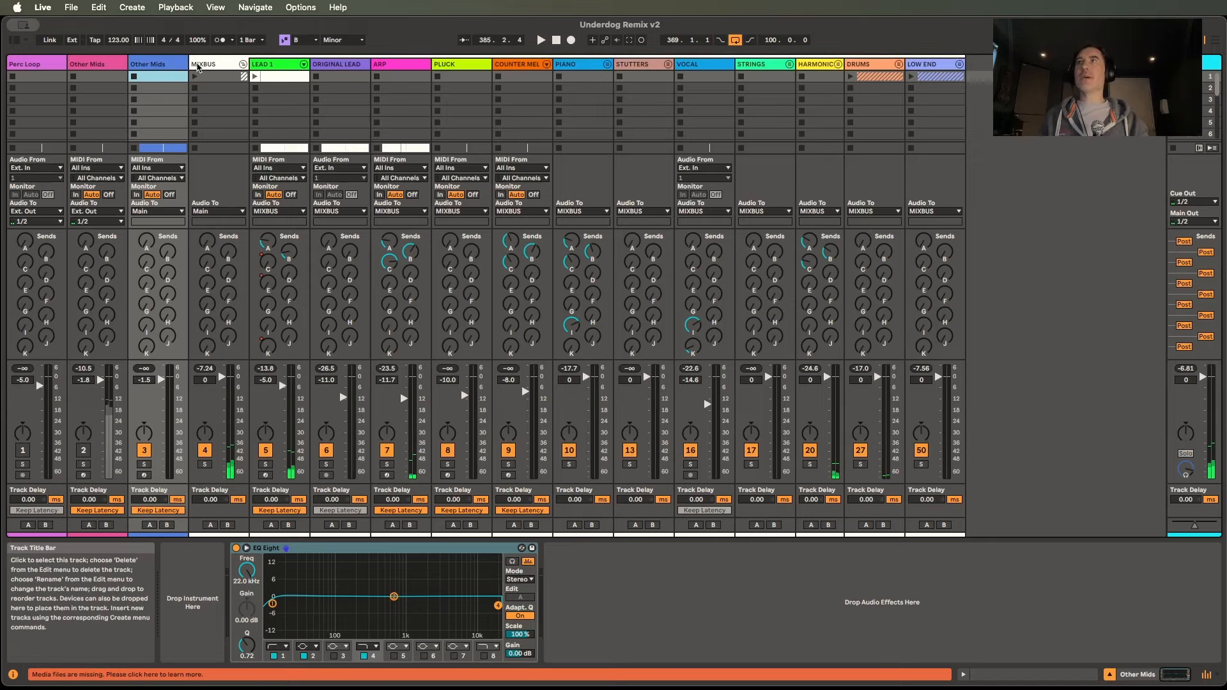
Examine the device chains of the MIXBUS group and the Other Mids and Perc Loop tracks outside it.
click(212, 65)
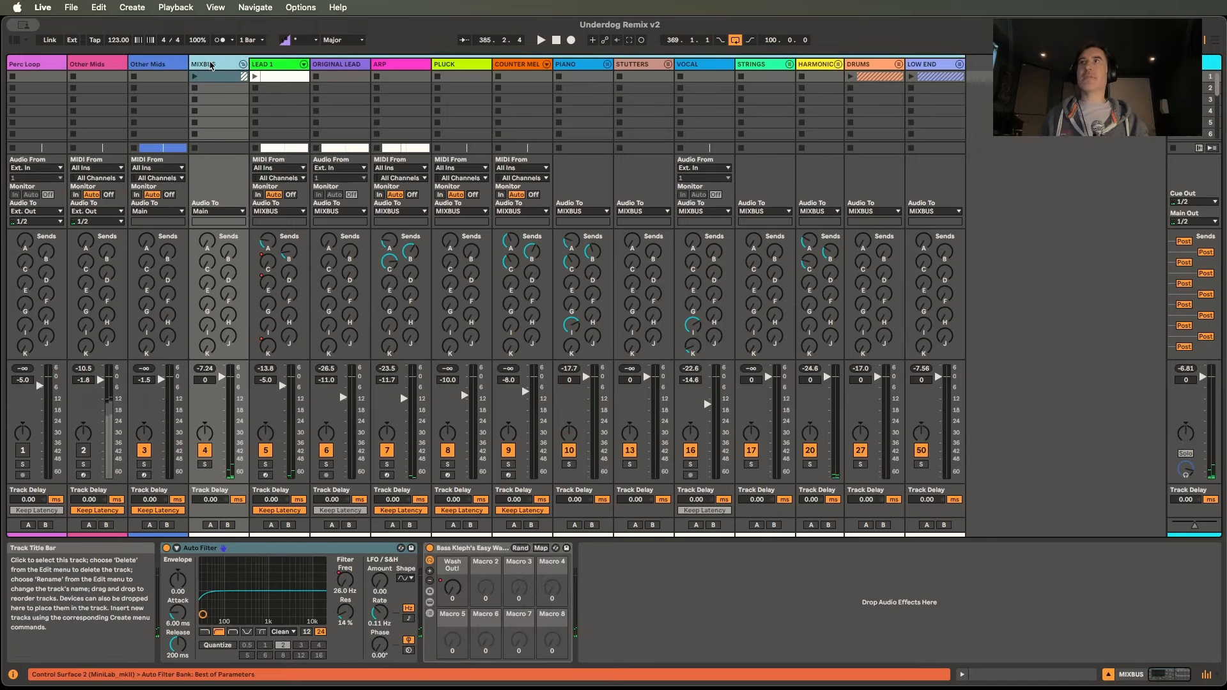
click(163, 62)
click(94, 65)
click(38, 64)
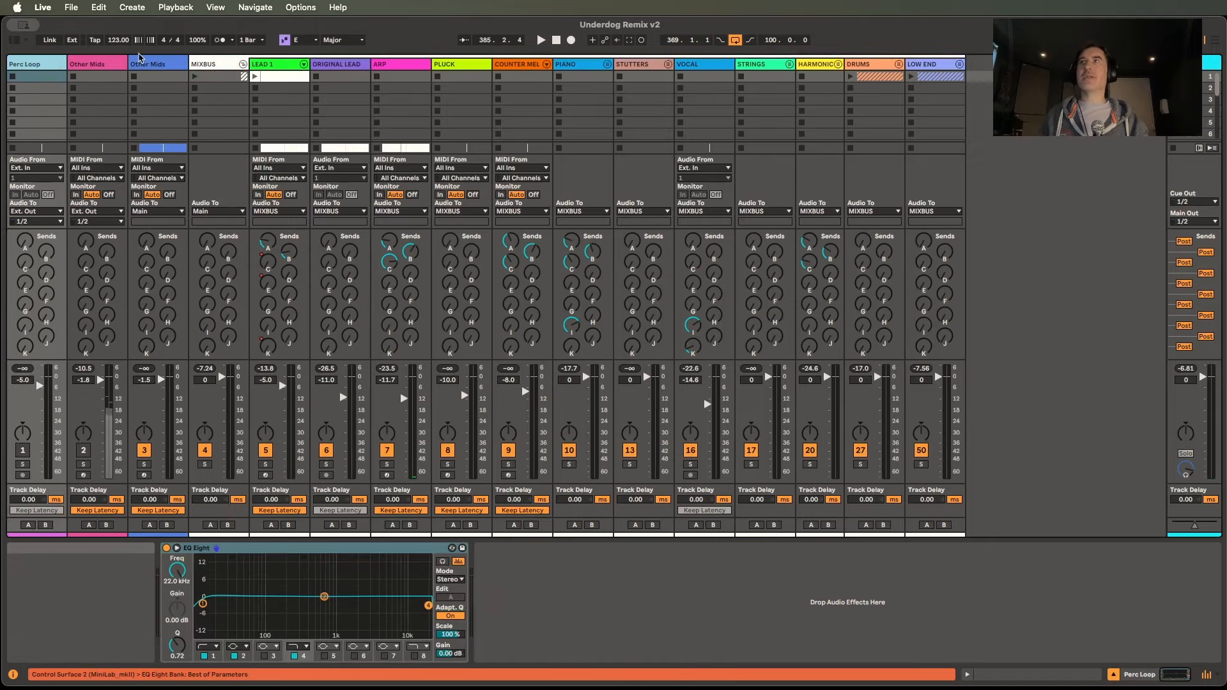
click(152, 62)
click(221, 64)
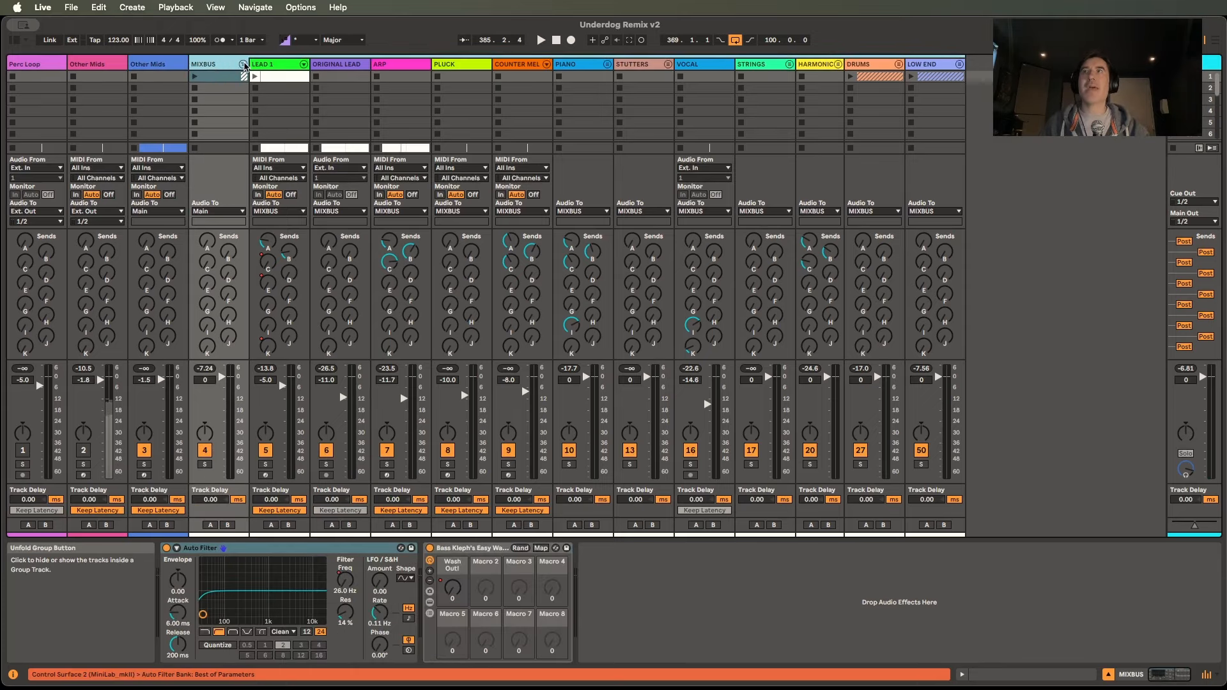
Fold and unfold the MIXBUS group, and compare its effects chain with the Main track's devices.
click(243, 64)
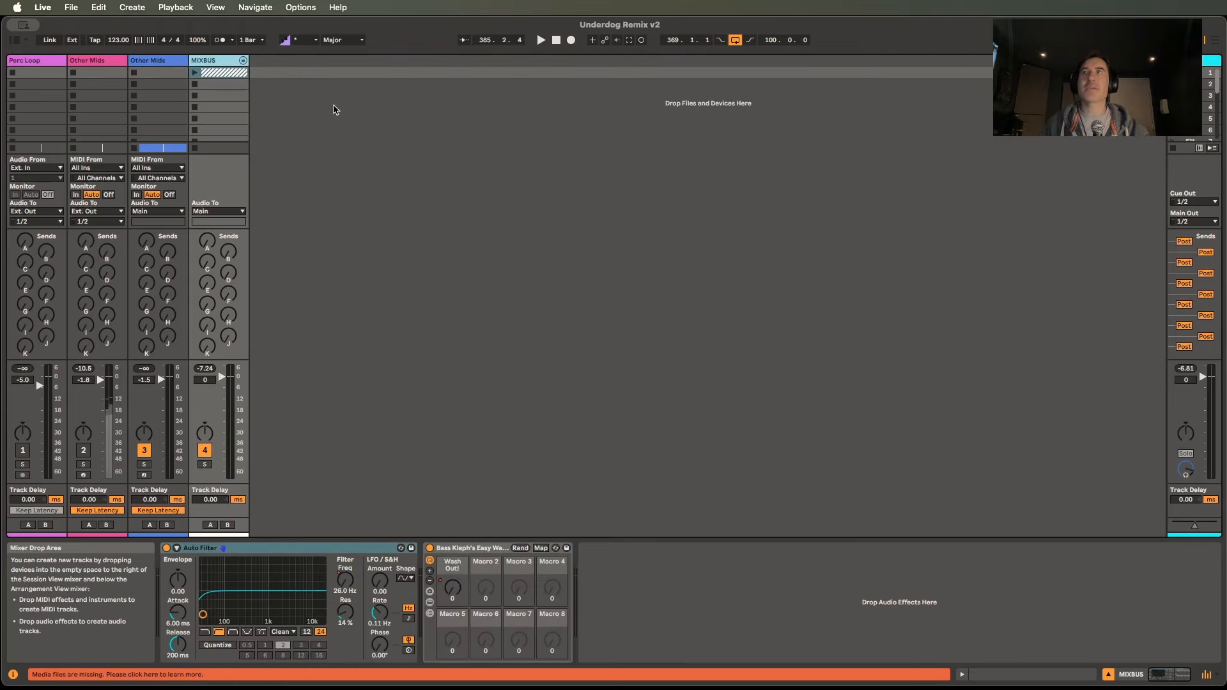
click(243, 60)
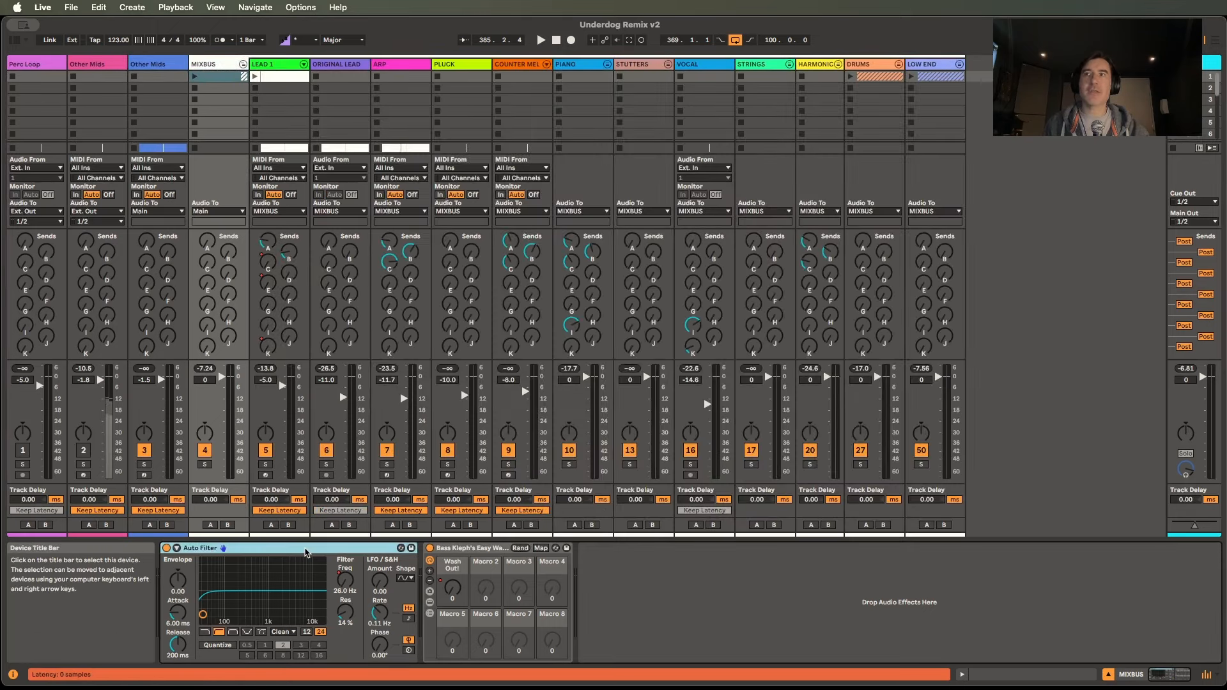
click(492, 548)
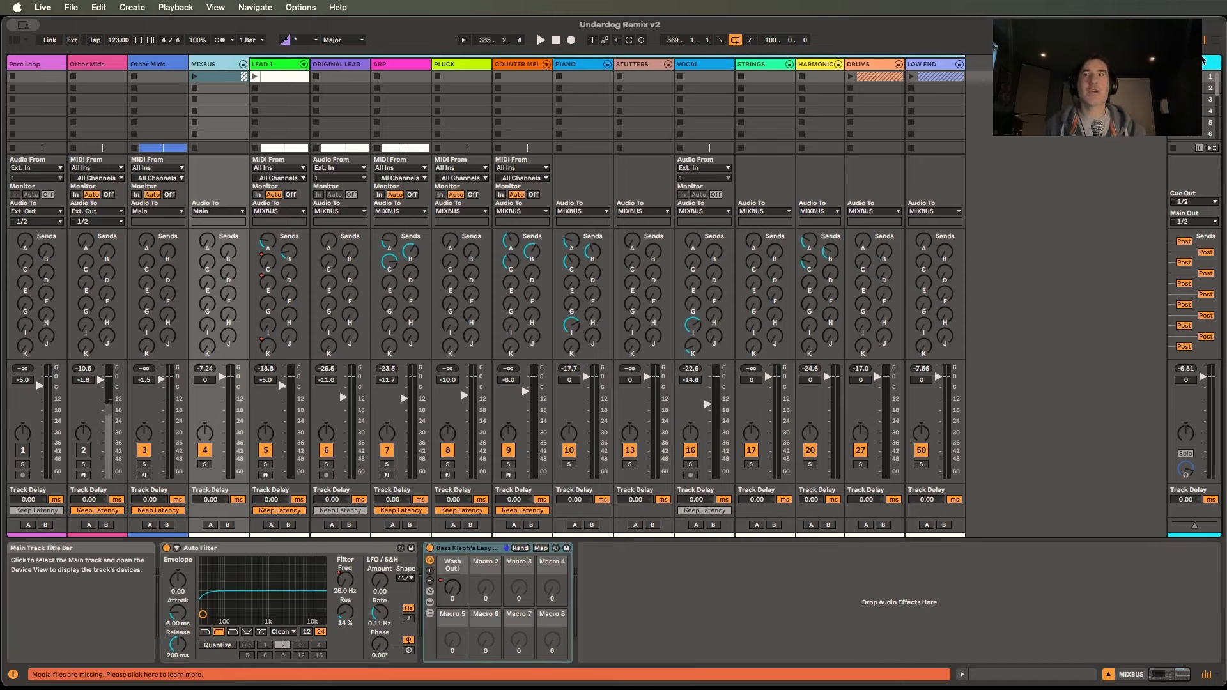
click(1203, 62)
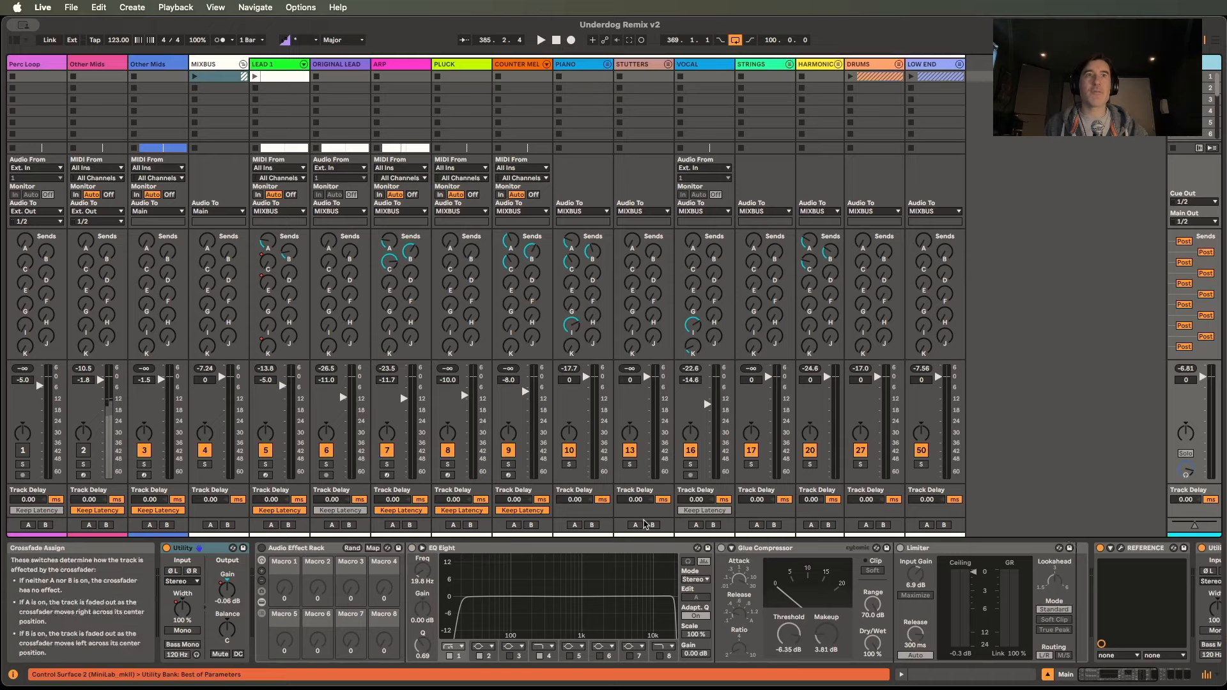
click(215, 66)
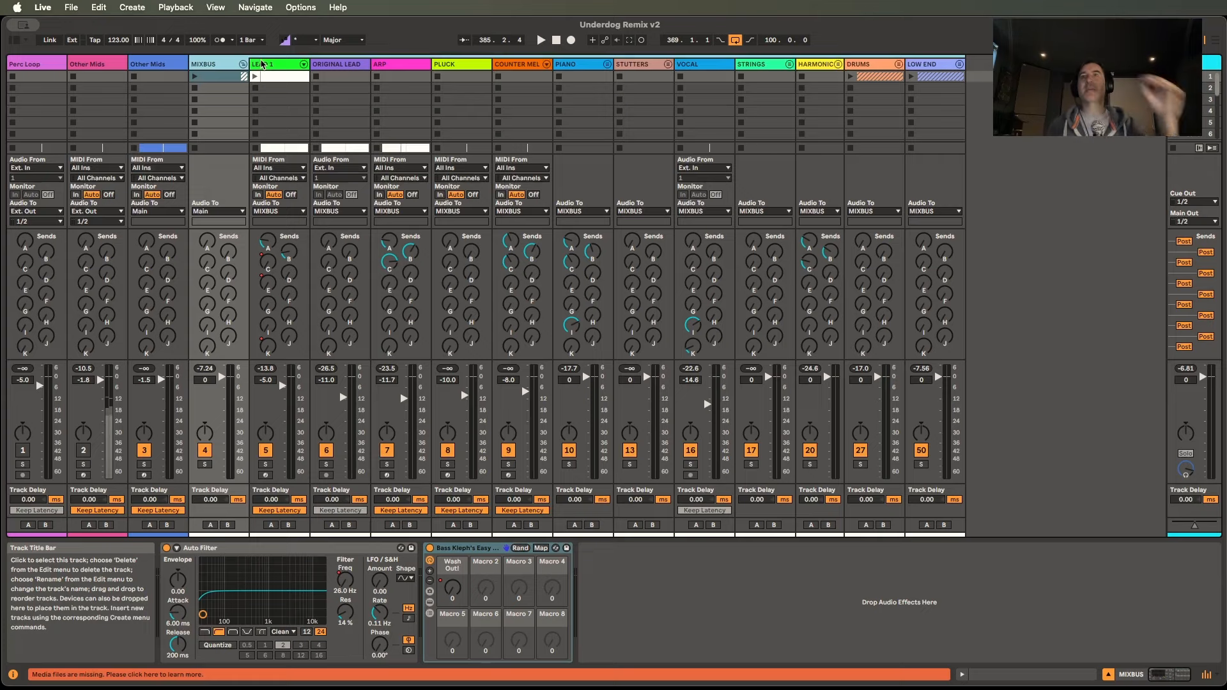
Examine the melodic tracks inside MIXBUS one by one, and select the whole range from LEAD 1 to STRINGS.
click(284, 64)
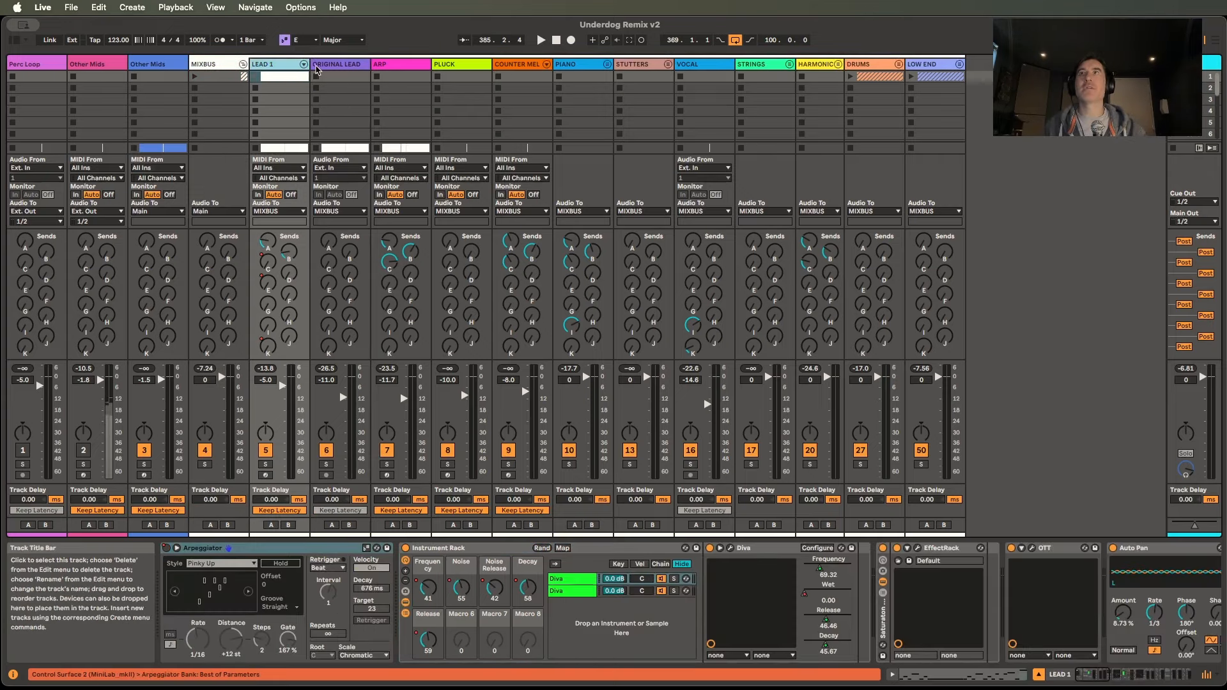
click(324, 66)
click(389, 66)
click(470, 66)
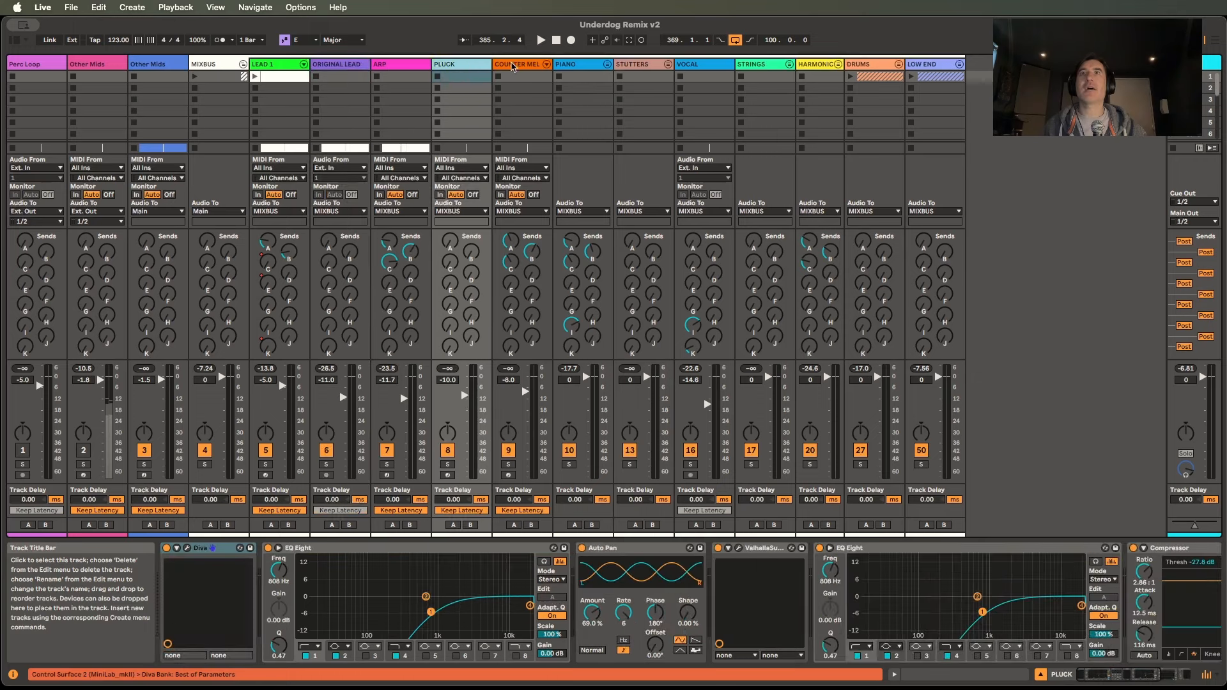
click(536, 66)
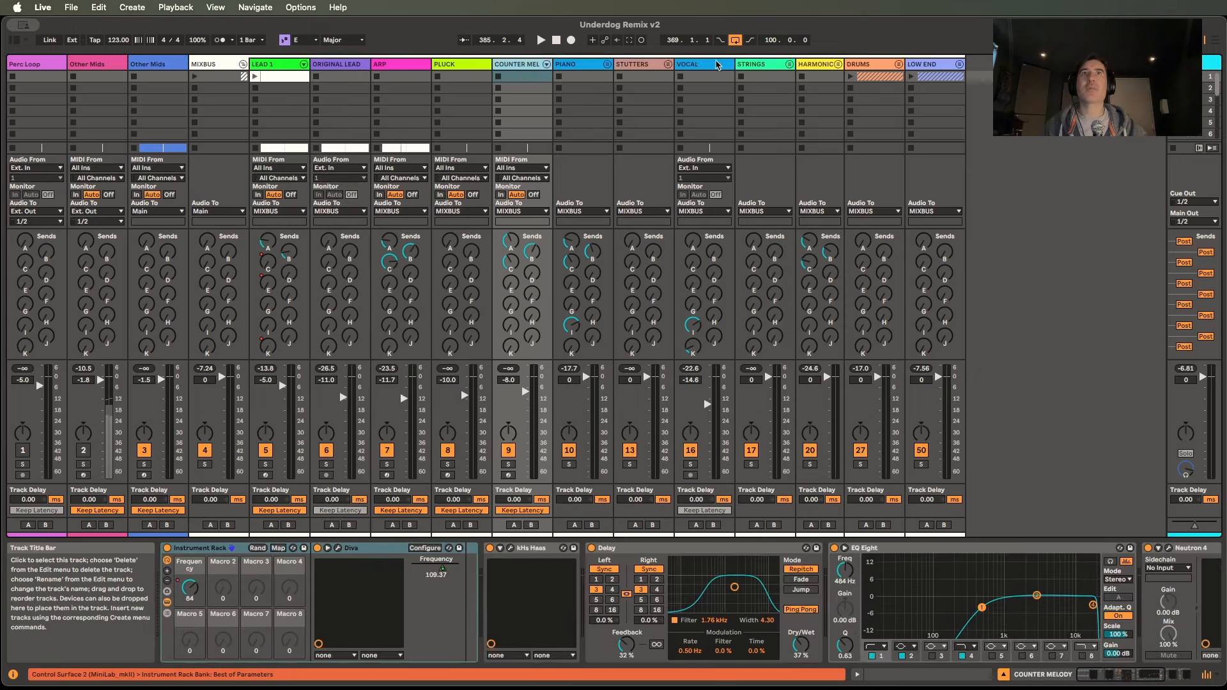
click(767, 66)
click(274, 64)
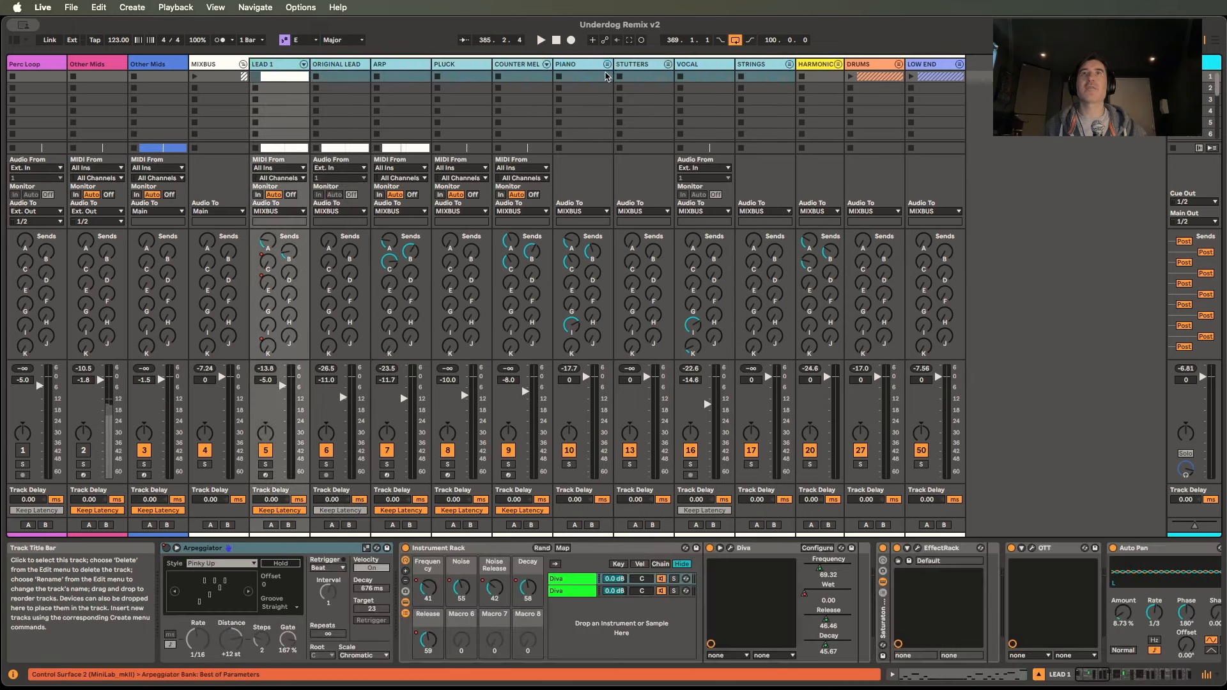
Select the HARMONICS group and unfold it to show its inner tracks.
click(812, 65)
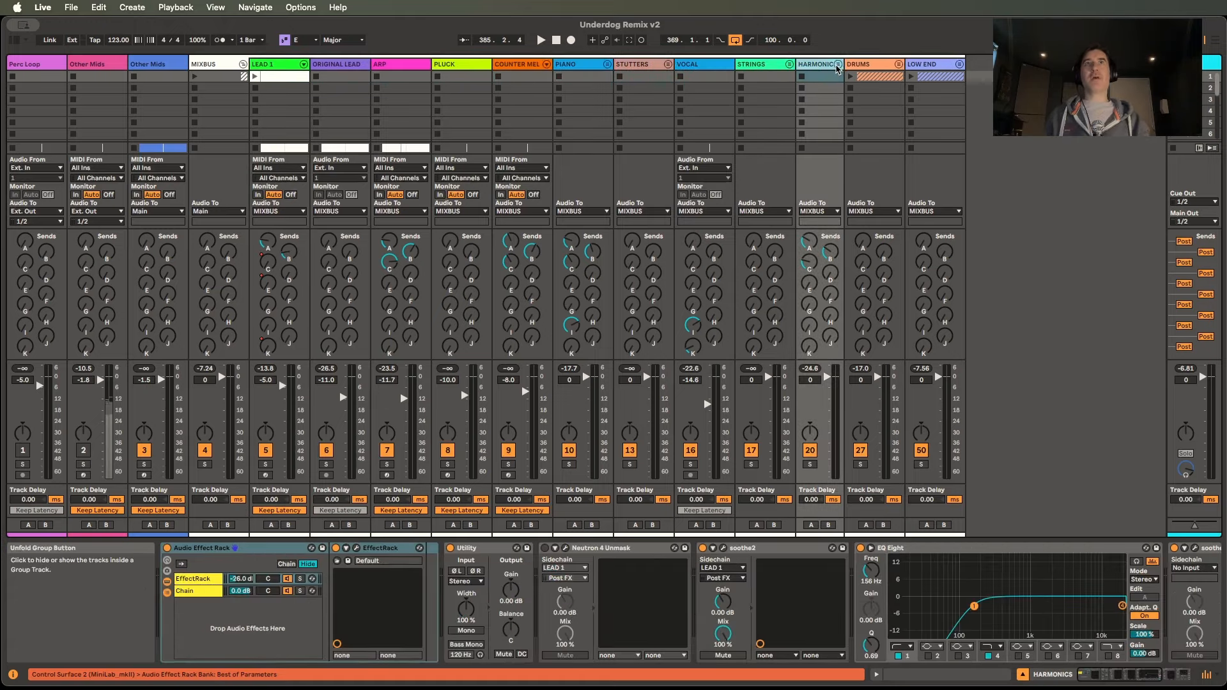
click(838, 68)
scroll(878, 121, right, 5)
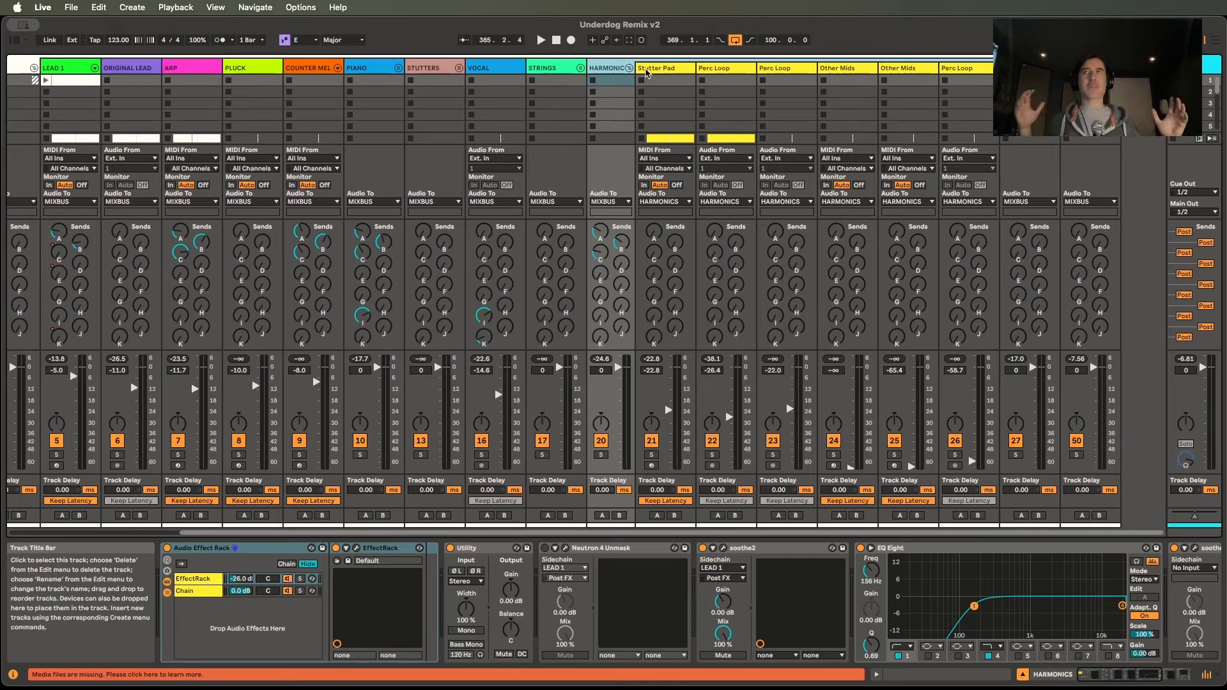
Highlight the range from LEAD 1 to STRINGS, and examine the STUTTERS and HARMONICS device chains.
click(554, 66)
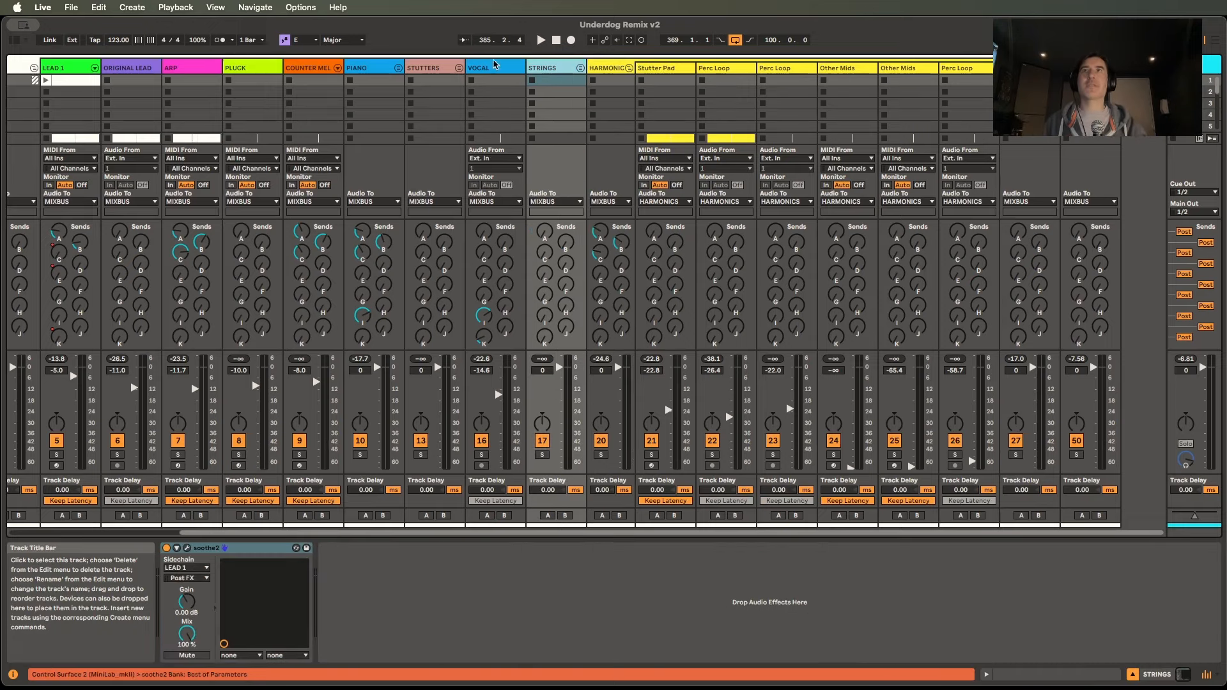
click(82, 71)
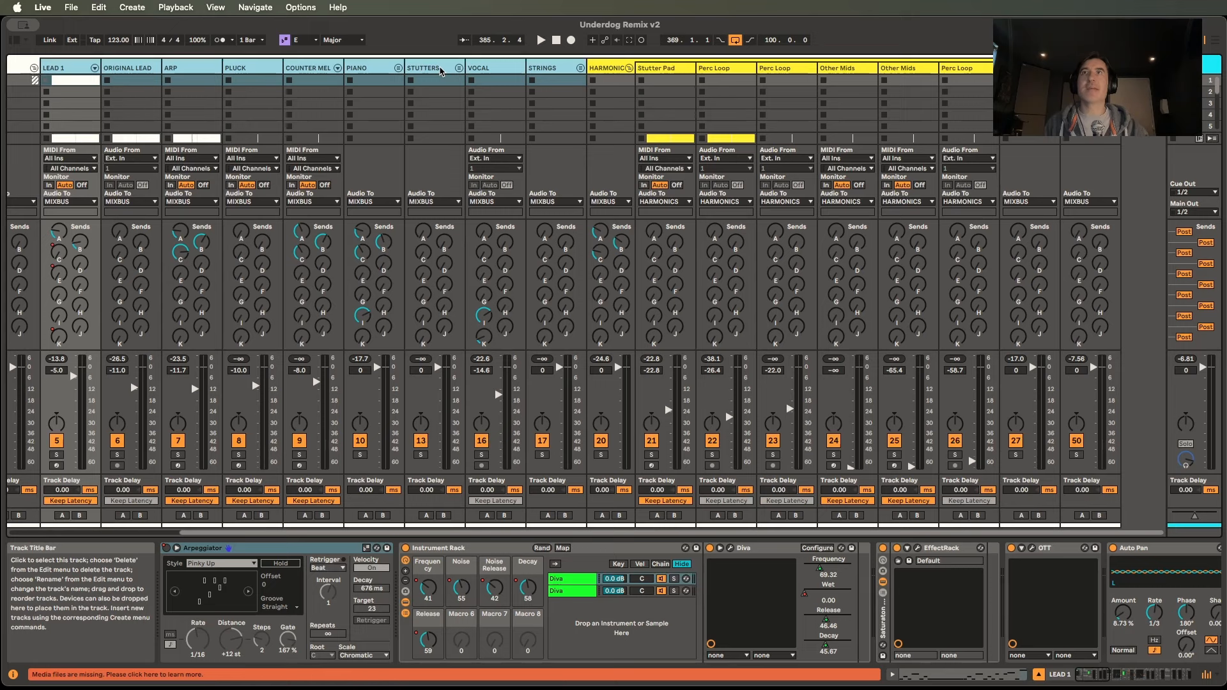
click(440, 70)
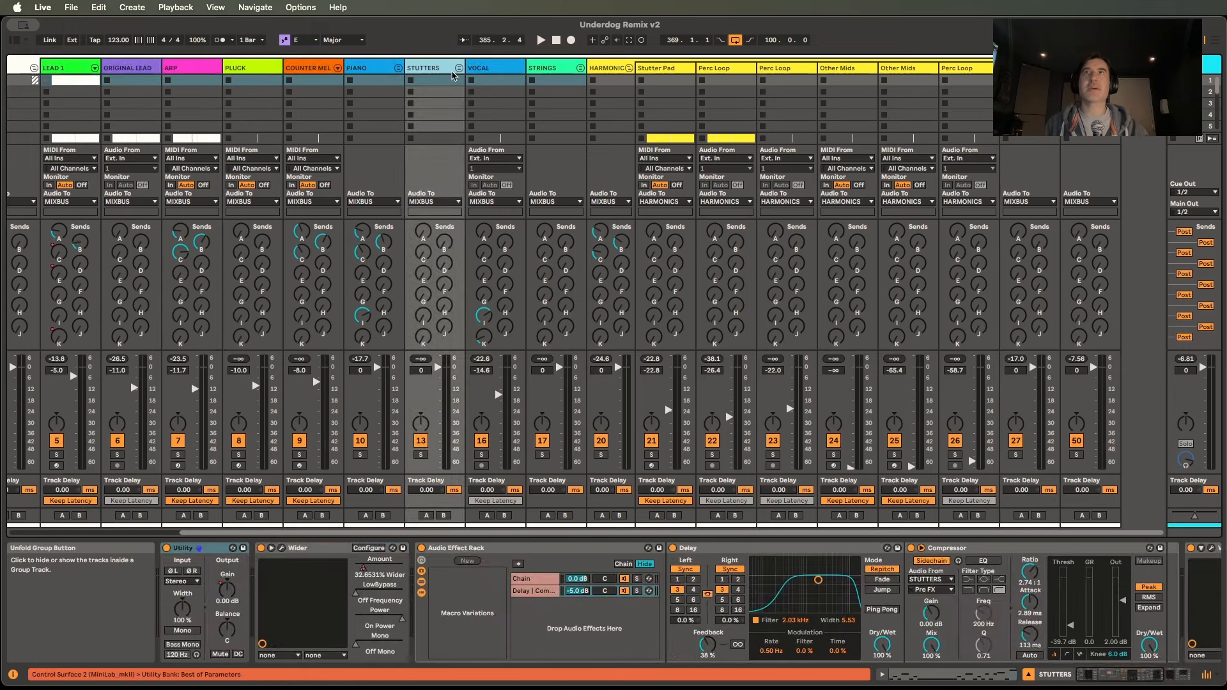
click(607, 69)
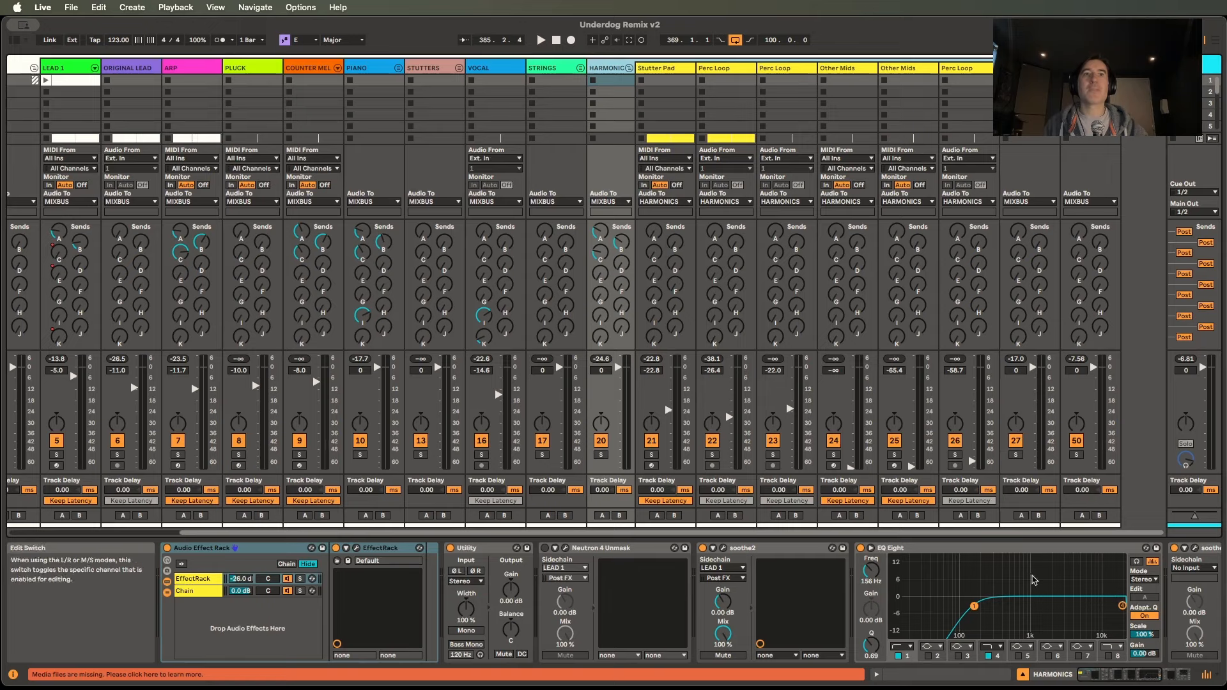
Examine the devices on the Stutter Pad, Perc Loop and Other Mids tracks inside the HARMONICS group.
click(662, 80)
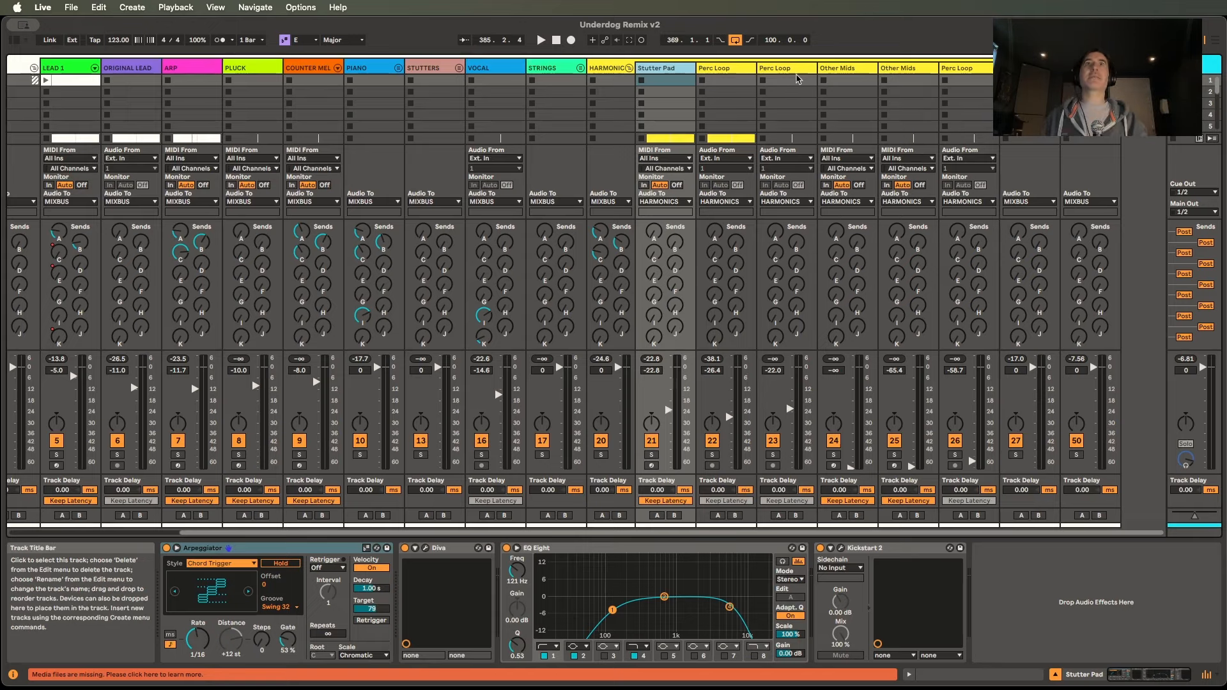
click(797, 72)
click(847, 69)
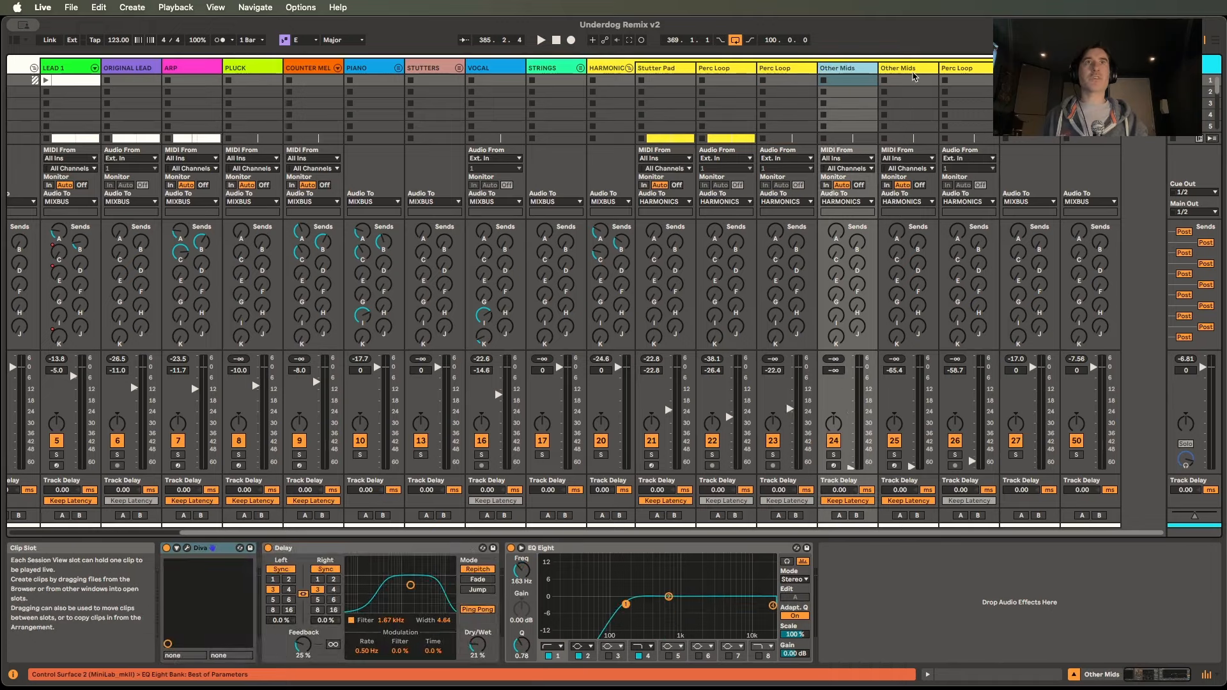
In the Arrangement View, listen to the HARMONICS group's upper Perc Loop track soloed from bar 377, and solo Stutter Pad instead.
key(Tab)
scroll(583, 258, down, 5)
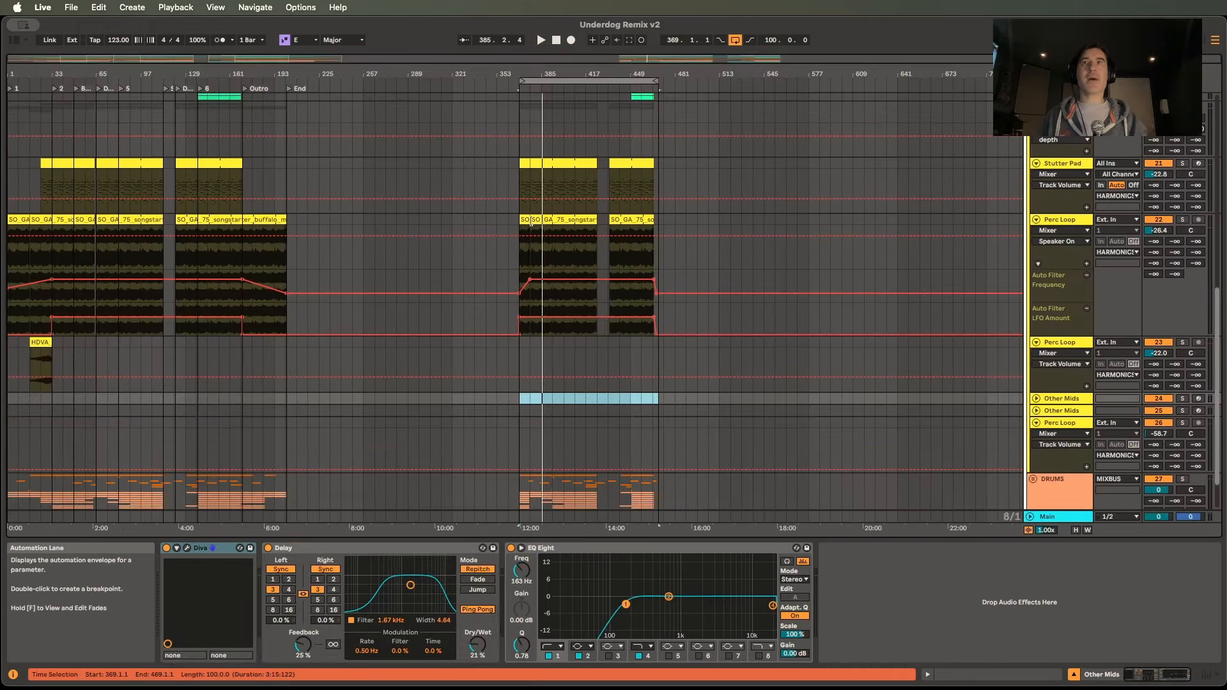
click(544, 220)
scroll(543, 217, down, 1)
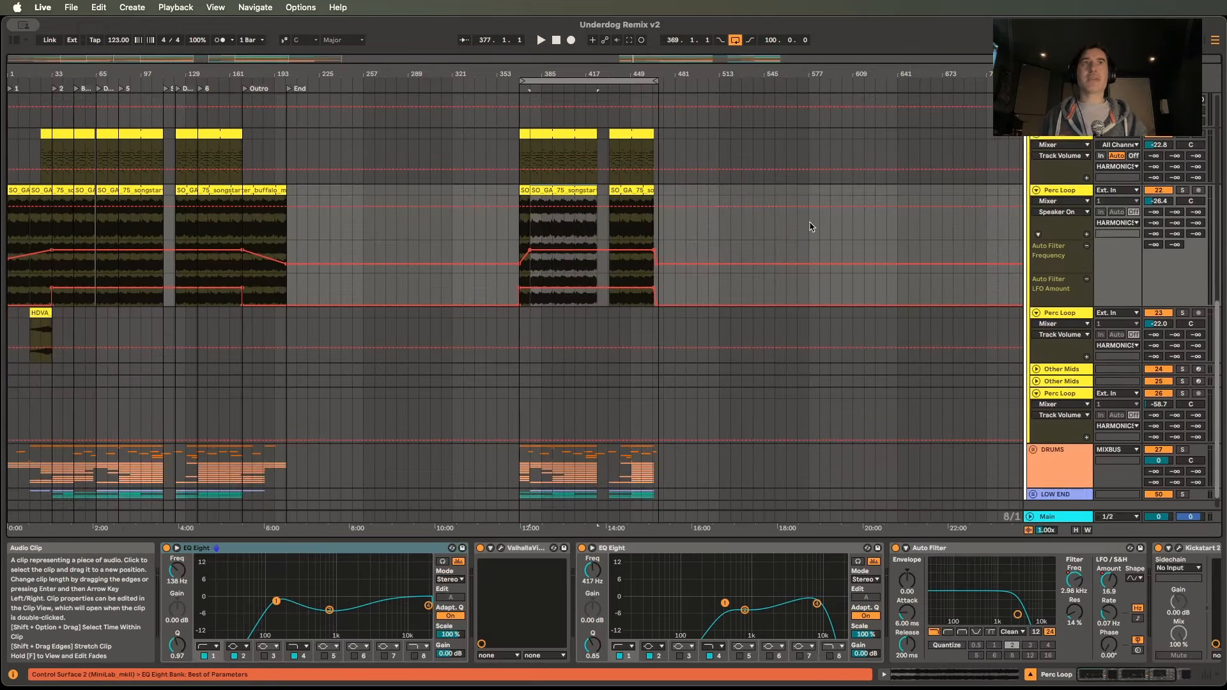
click(1182, 191)
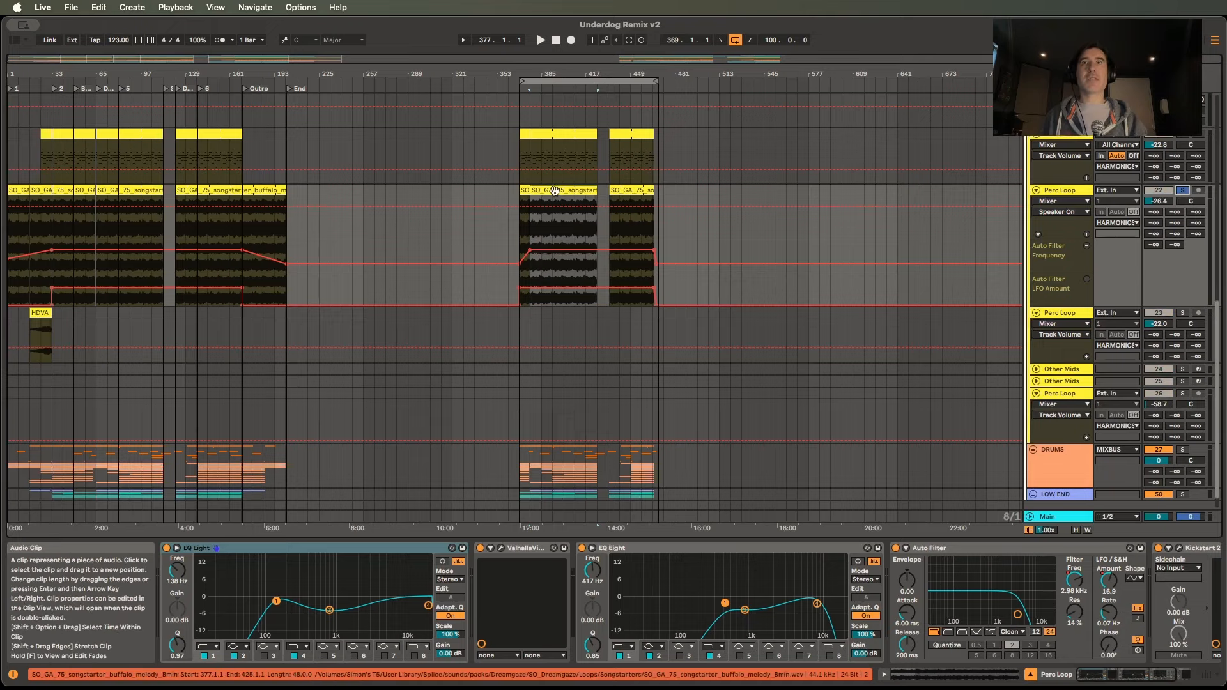
key(space)
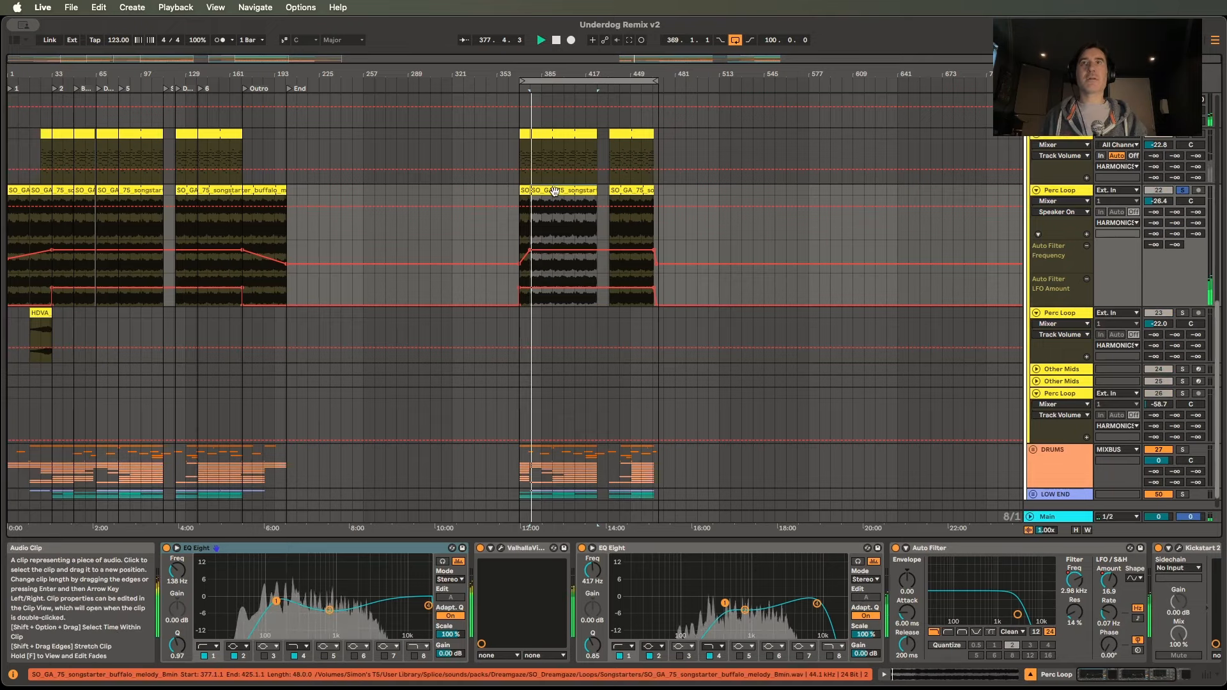
click(1181, 137)
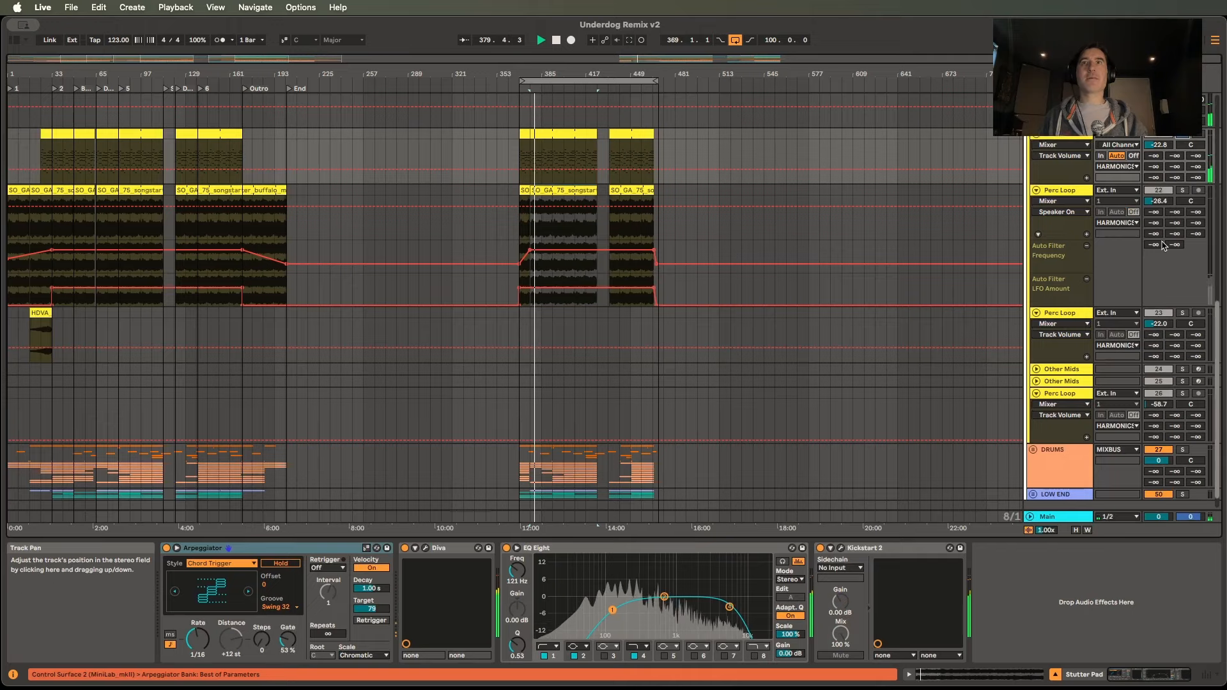
Select the middle Perc Loop track in the HARMONICS group and listen to its clip between bars 17 and 33.
scroll(1114, 280, down, 1)
click(1066, 294)
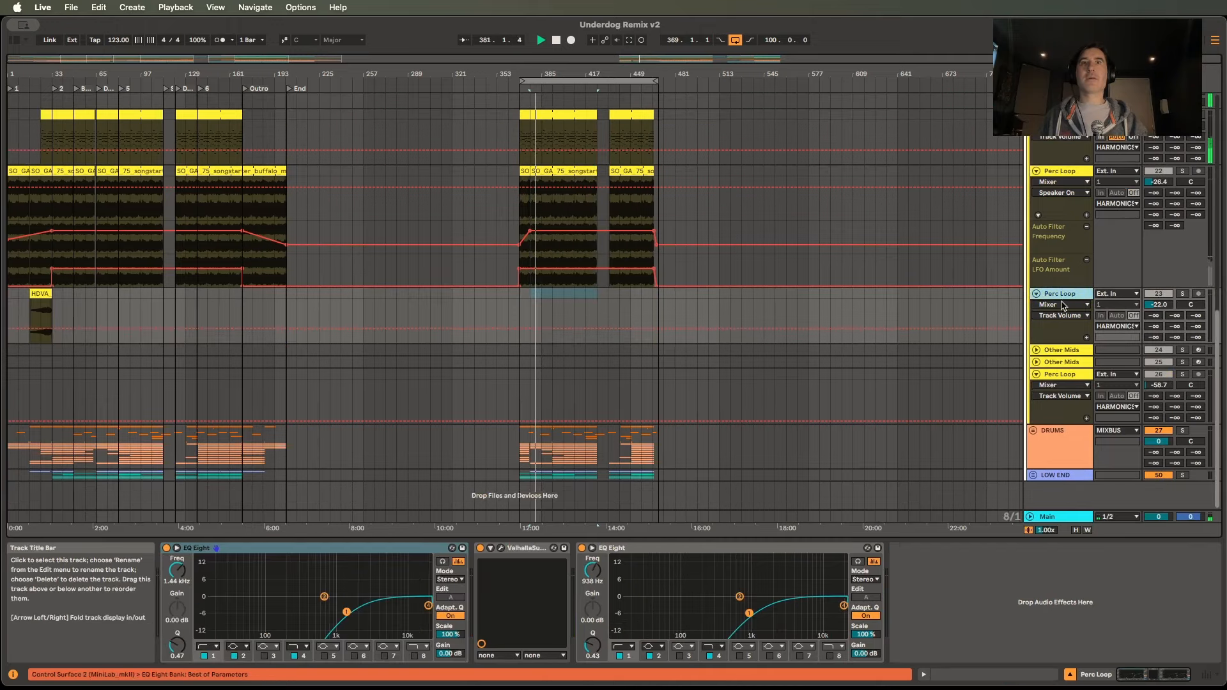
click(40, 295)
click(35, 89)
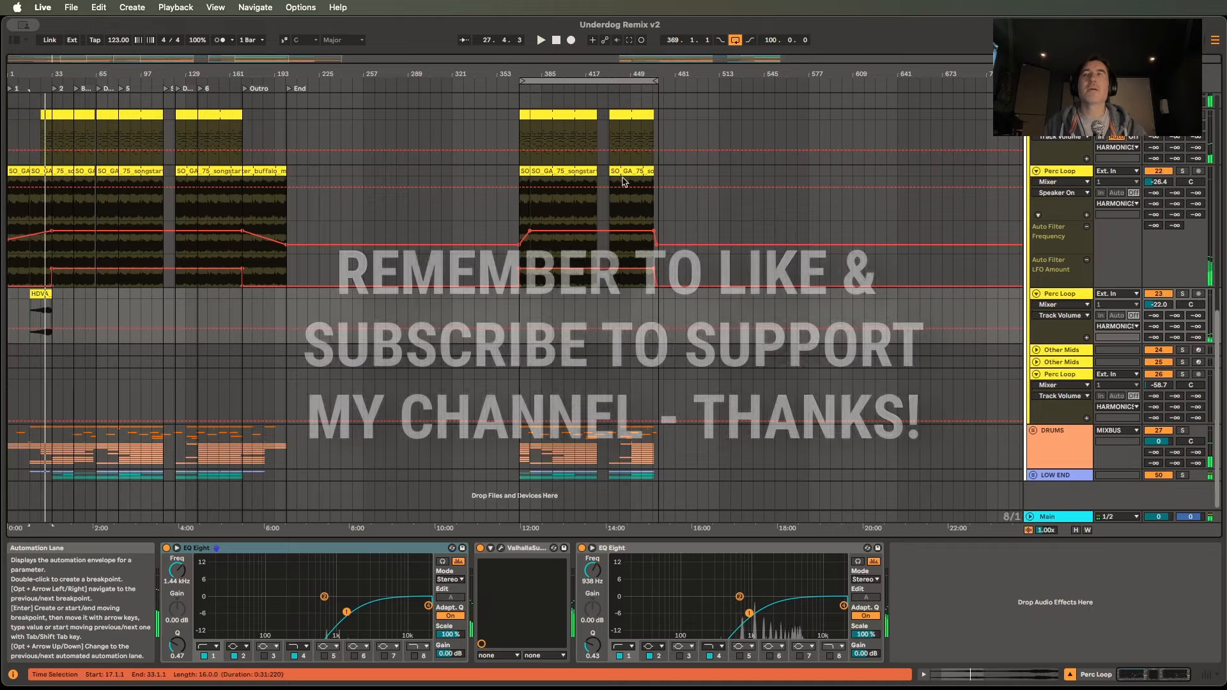
Examine the STRINGS group's soothe2 device in Session View, and fold the HARMONICS group.
key(Tab)
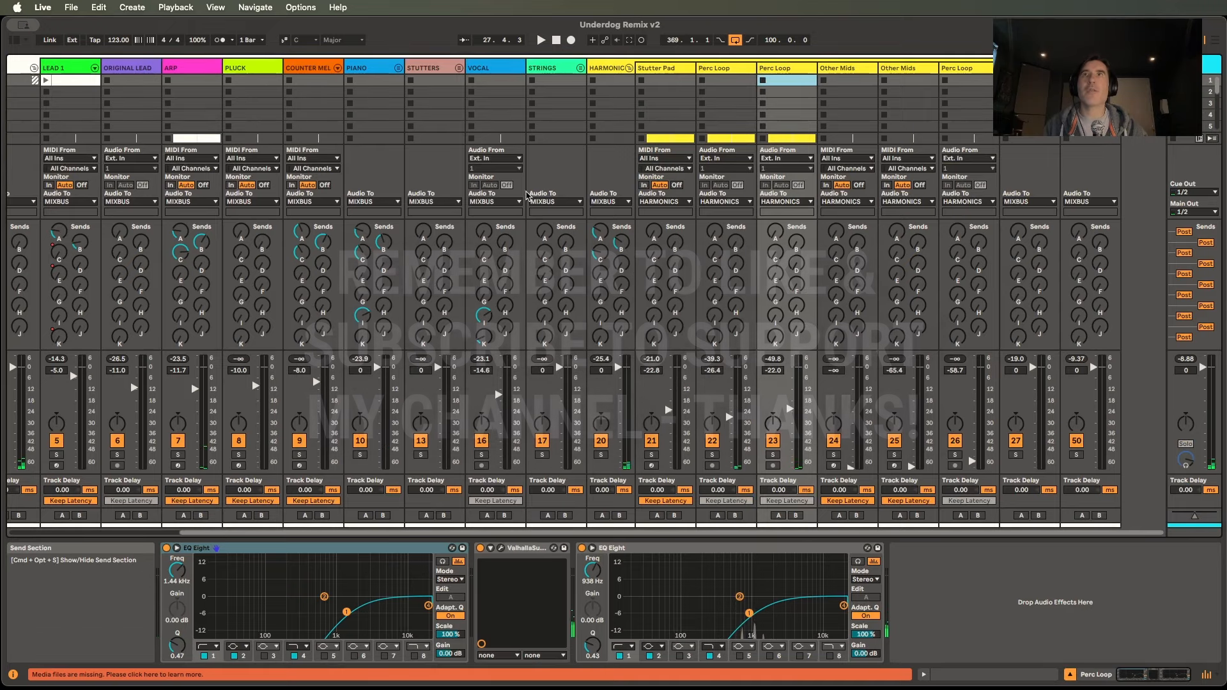
click(554, 75)
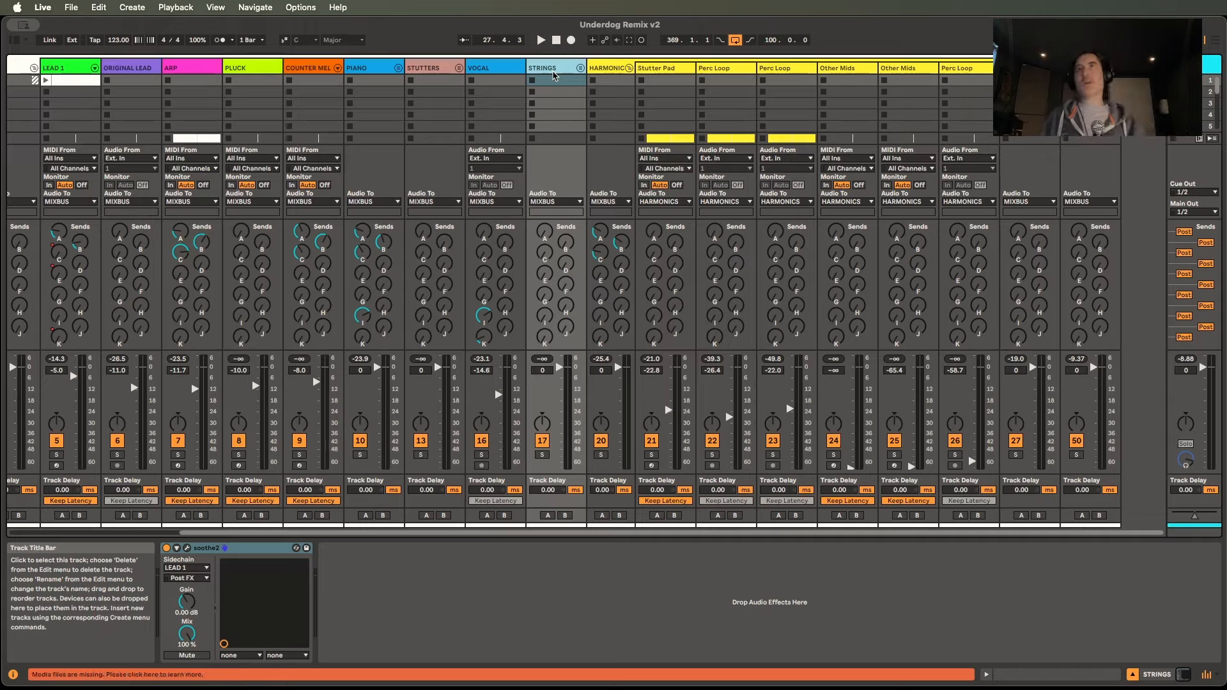
key(Tab)
scroll(678, 290, down, 2)
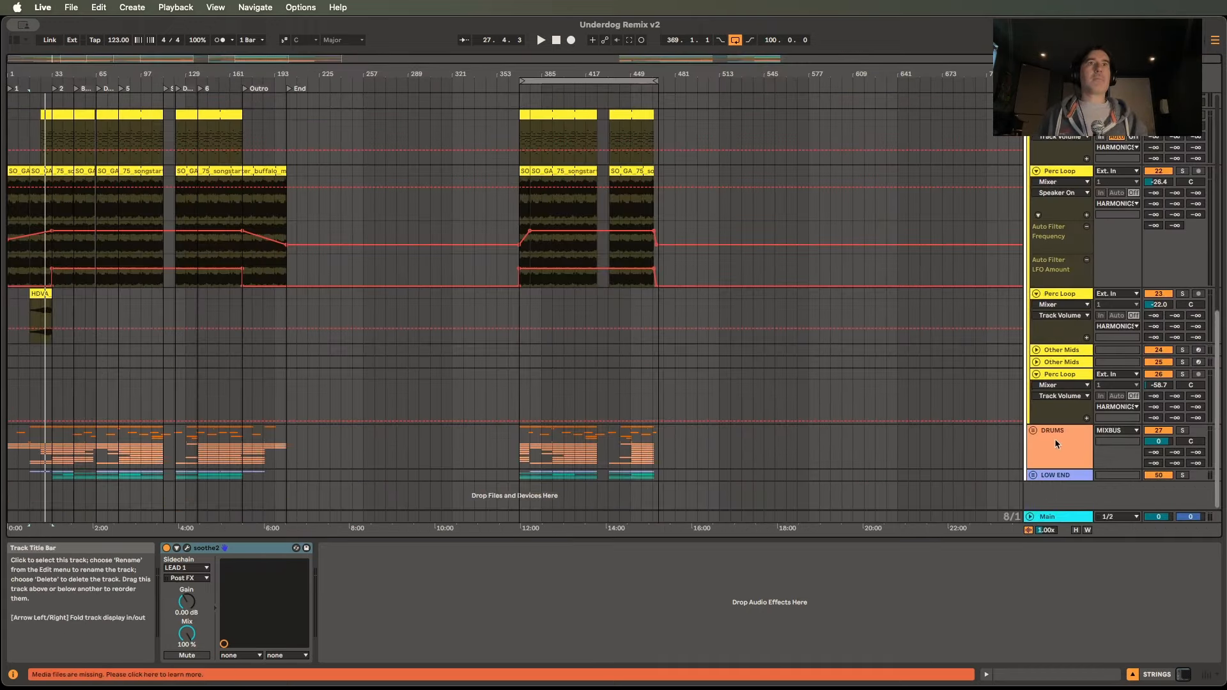
key(Tab)
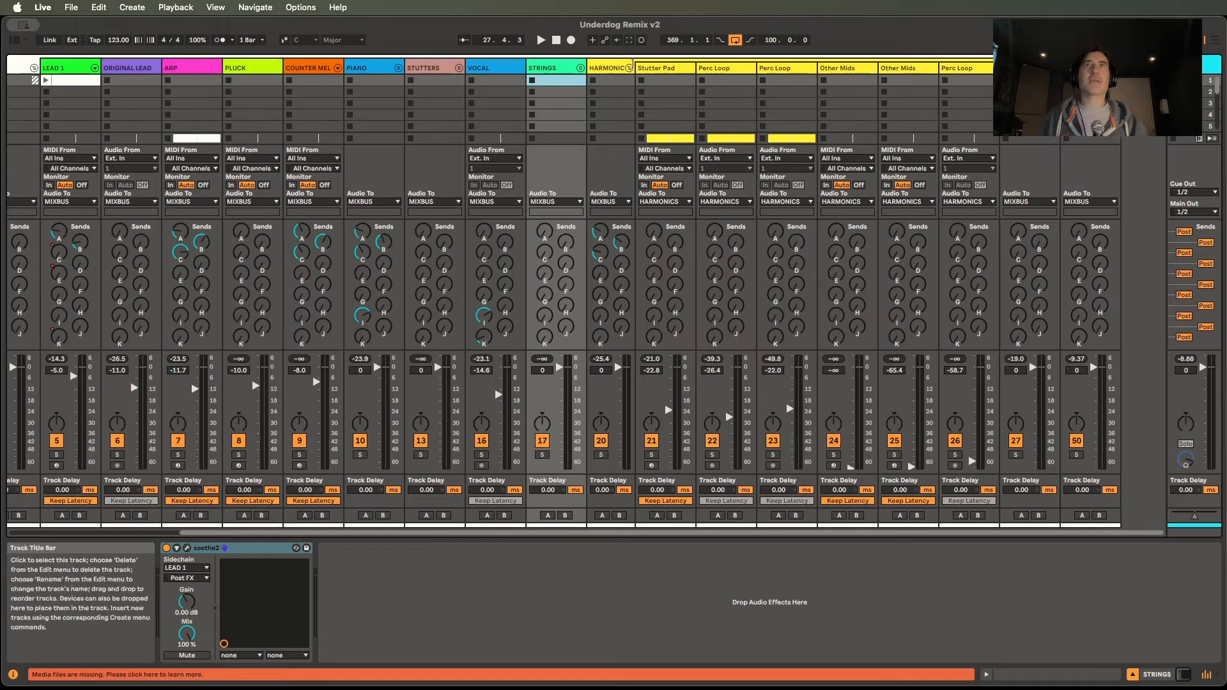
click(629, 68)
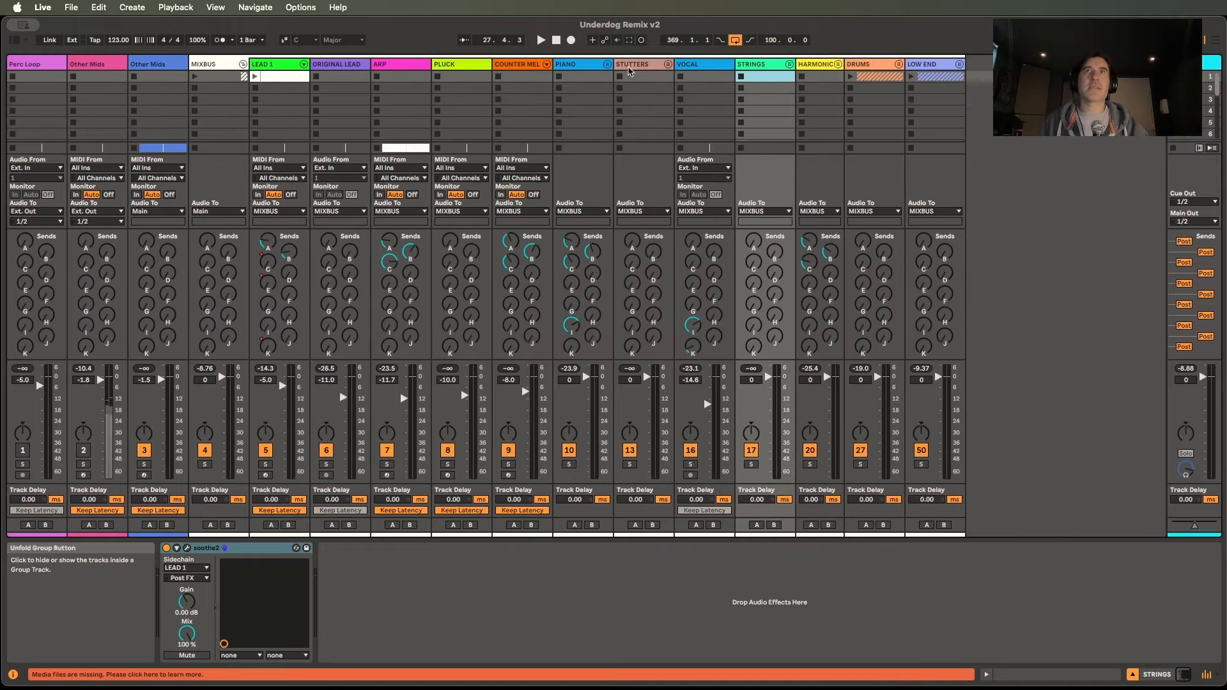
Unfold the DRUMS group, select it, and examine its device chain and the tracks in its subgroups.
click(899, 64)
click(875, 69)
scroll(895, 160, right, 6)
scroll(893, 159, left, 2)
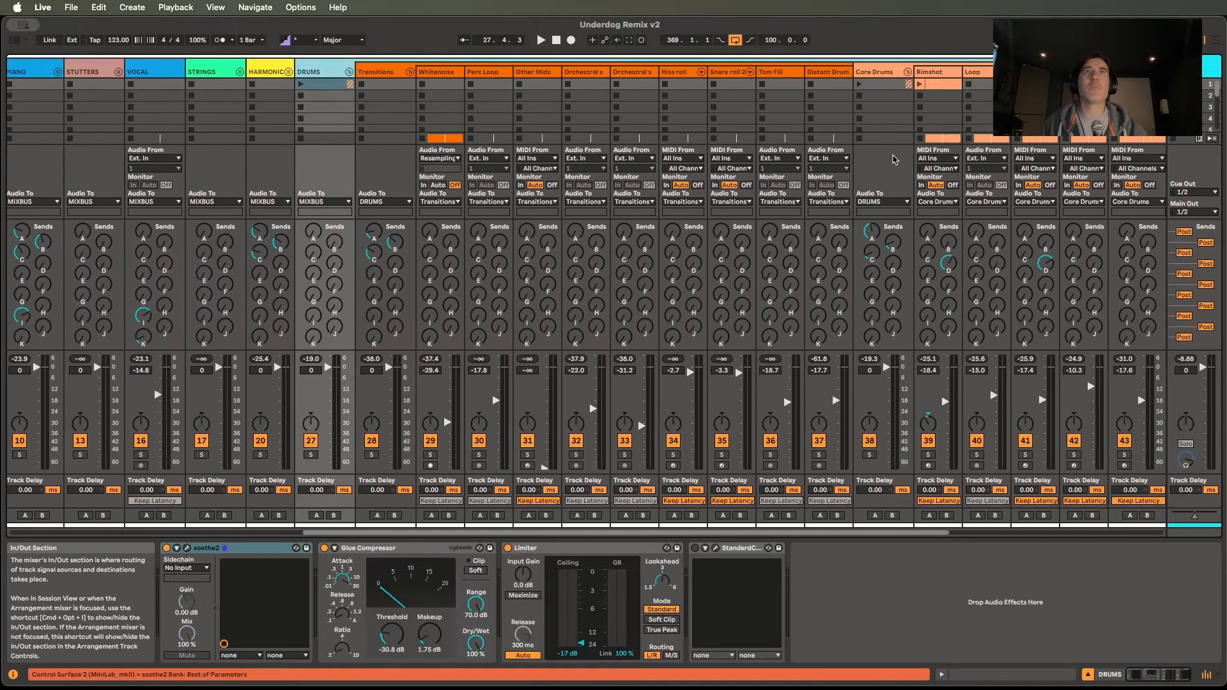
scroll(767, 160, right, 3)
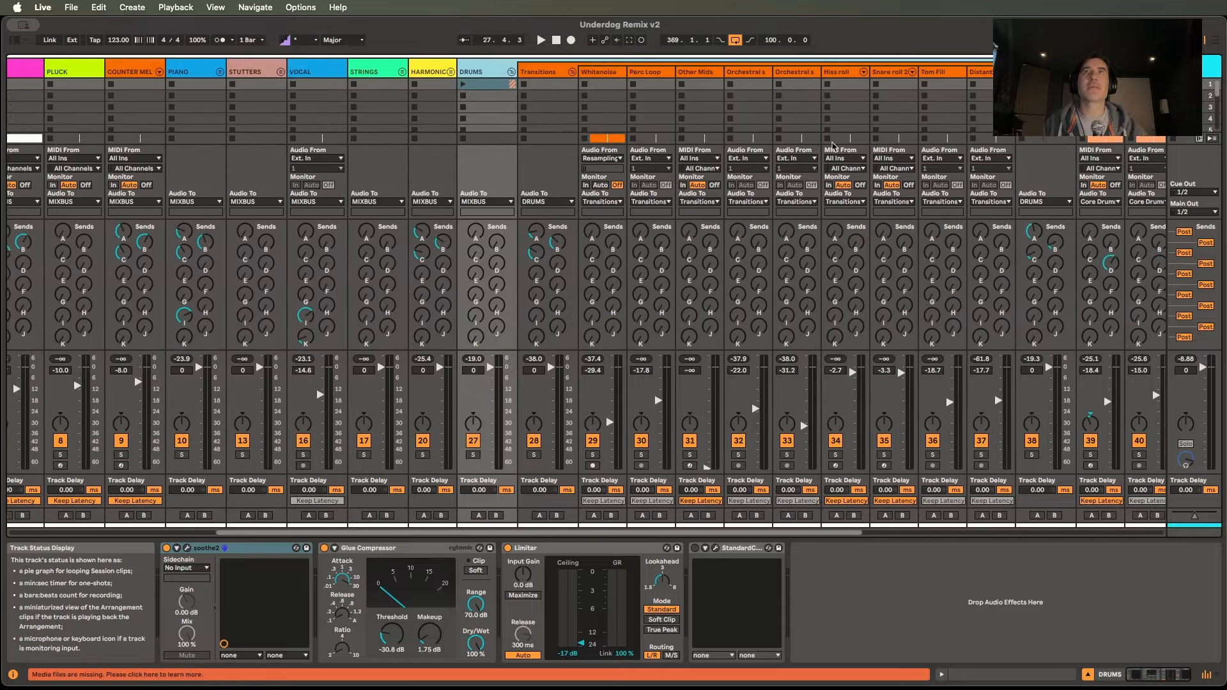
Fold the Transitions and Core Drums subgroups, examine the Core Drums devices, and unfold only Transitions.
click(540, 71)
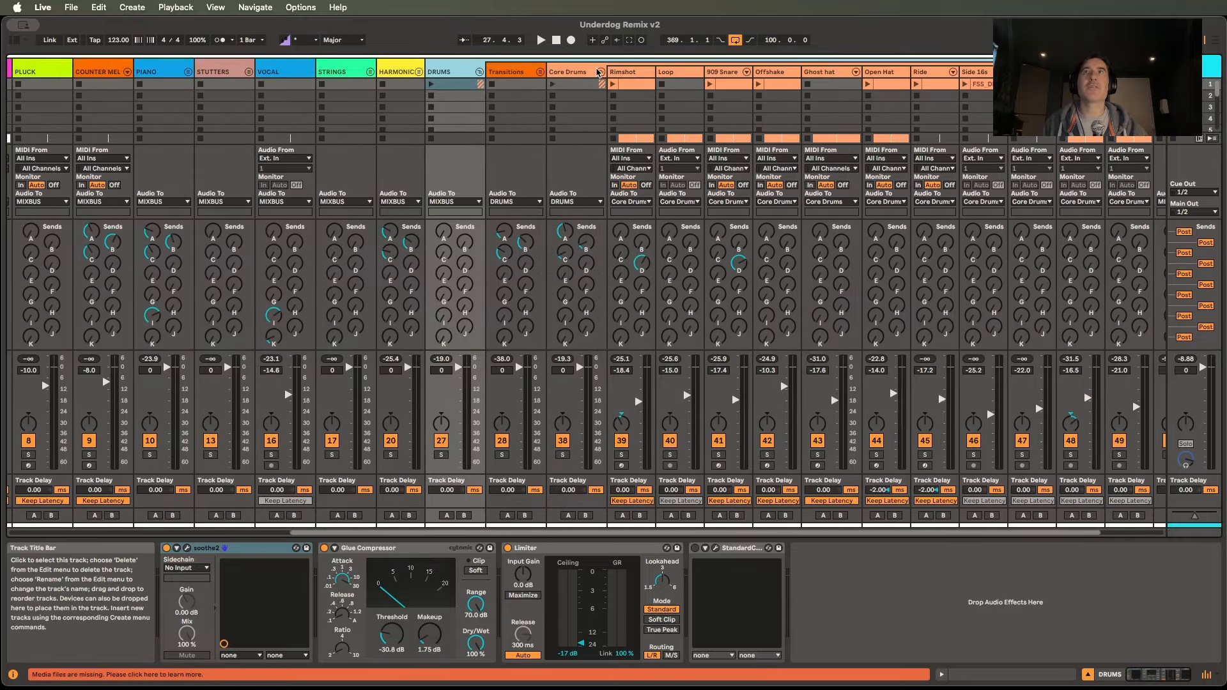
click(601, 72)
click(971, 68)
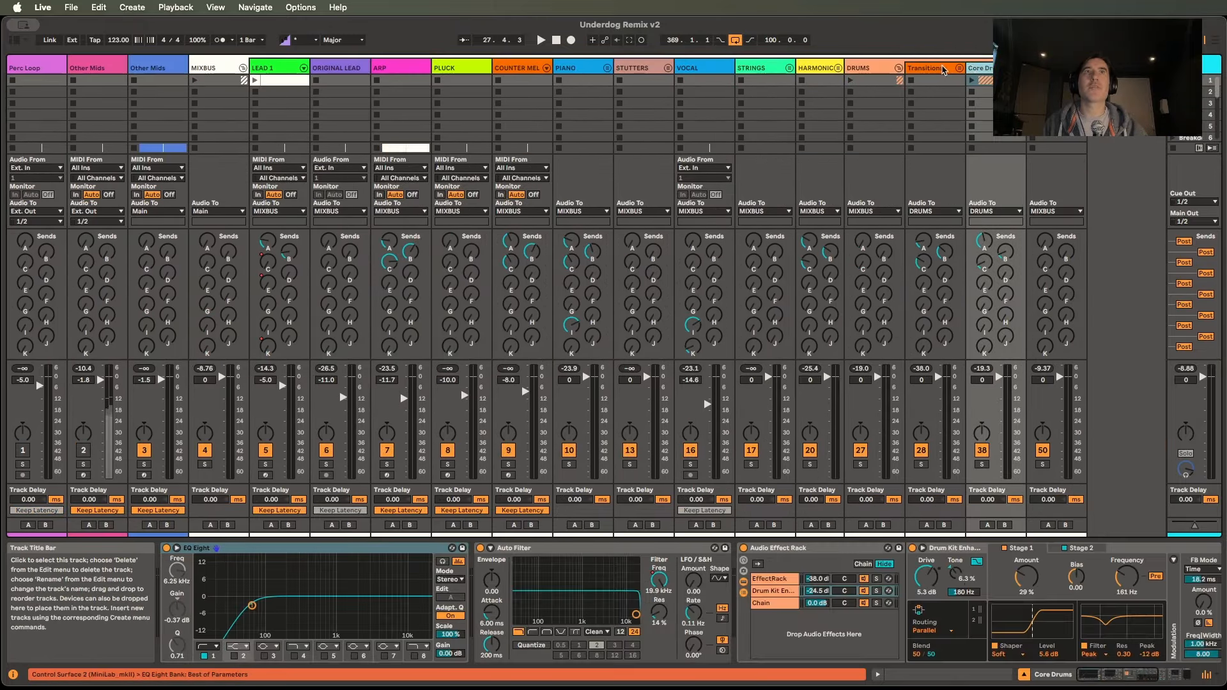
click(944, 68)
click(959, 69)
scroll(966, 170, right, 5)
scroll(967, 170, right, 3)
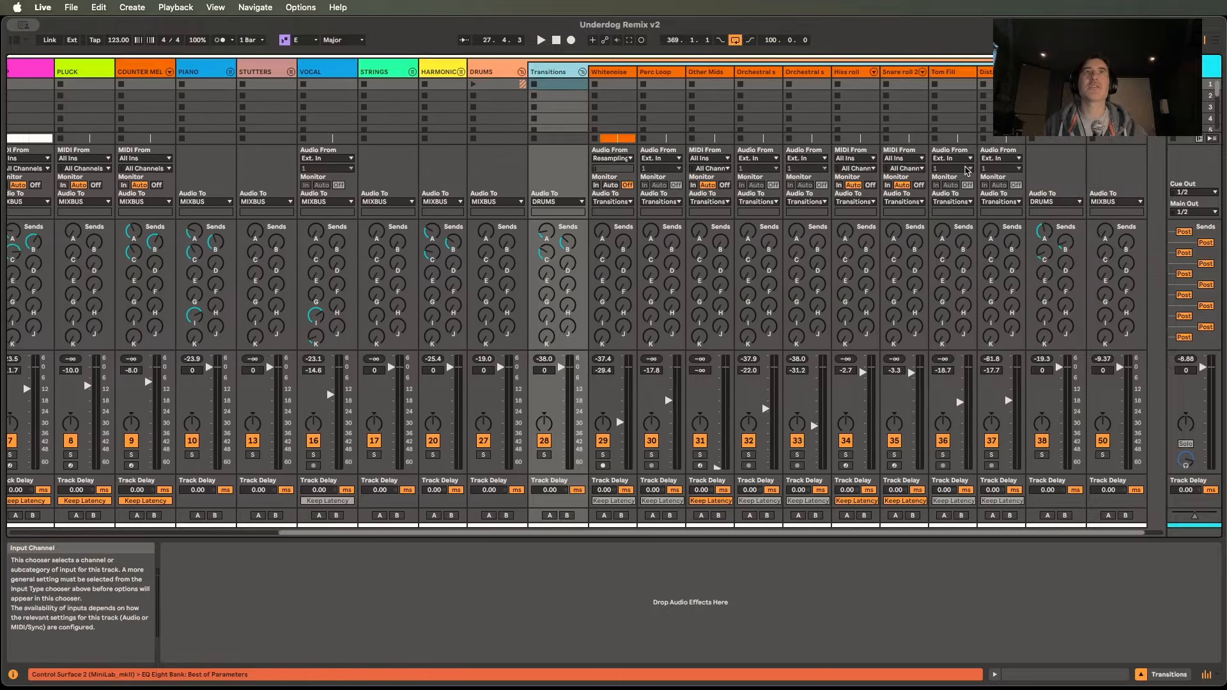
Listen to the Transitions group soloed in the Arrangement View around bars 389 to 409 while reviewing its tracks.
key(Tab)
click(548, 88)
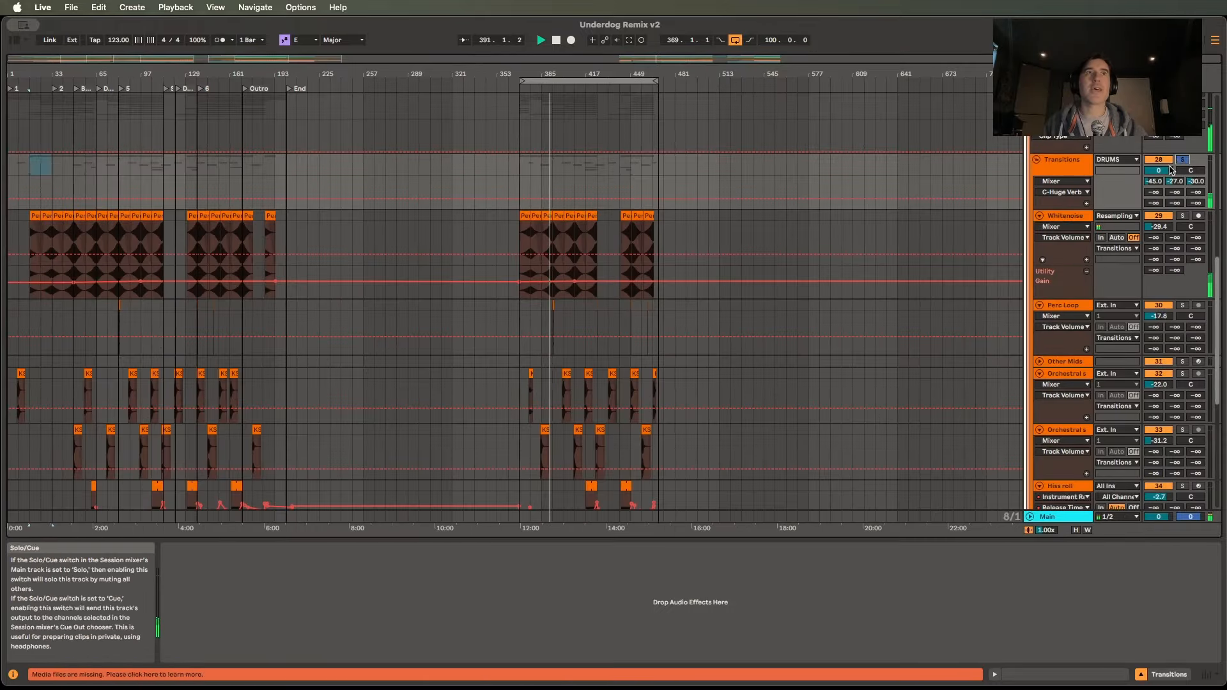
scroll(586, 200, down, 3)
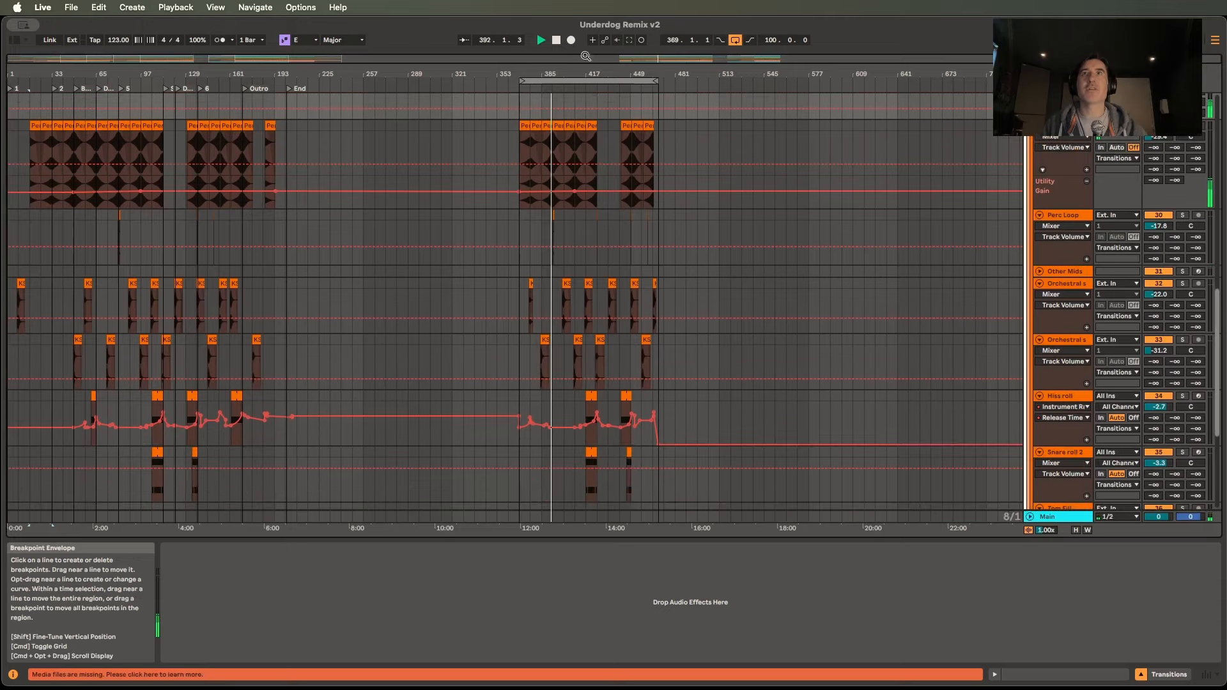
drag(592, 58, 575, 123)
drag(937, 66, 934, 59)
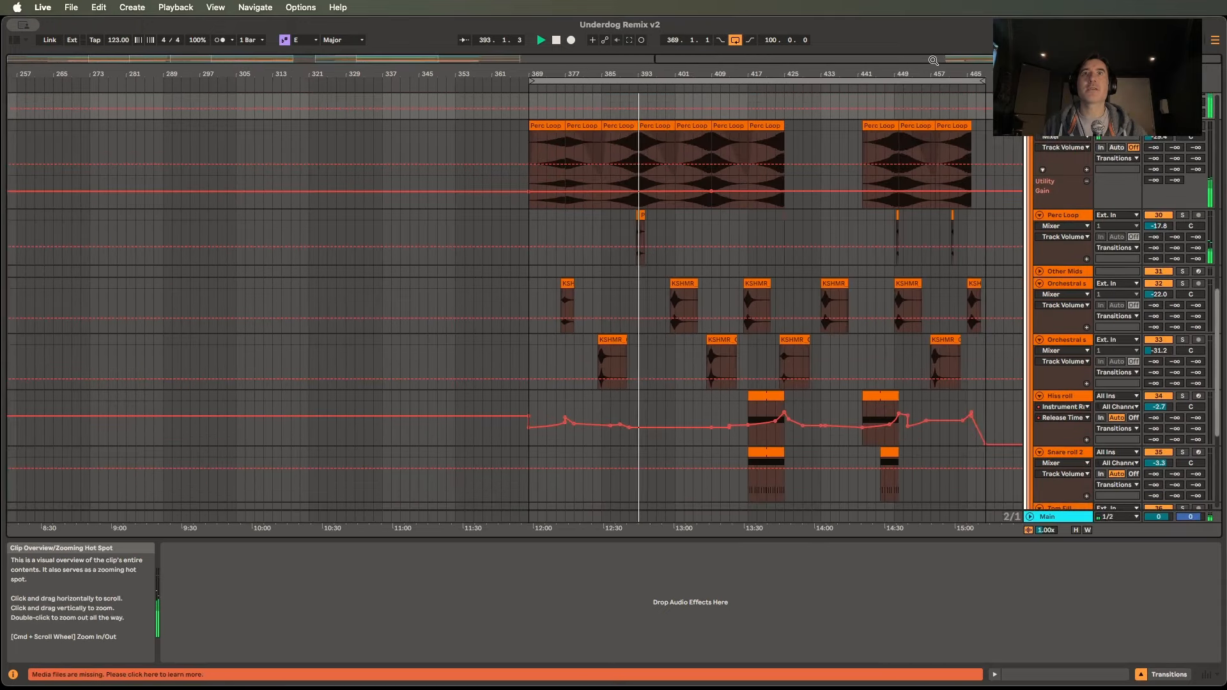
scroll(937, 300, down, 1)
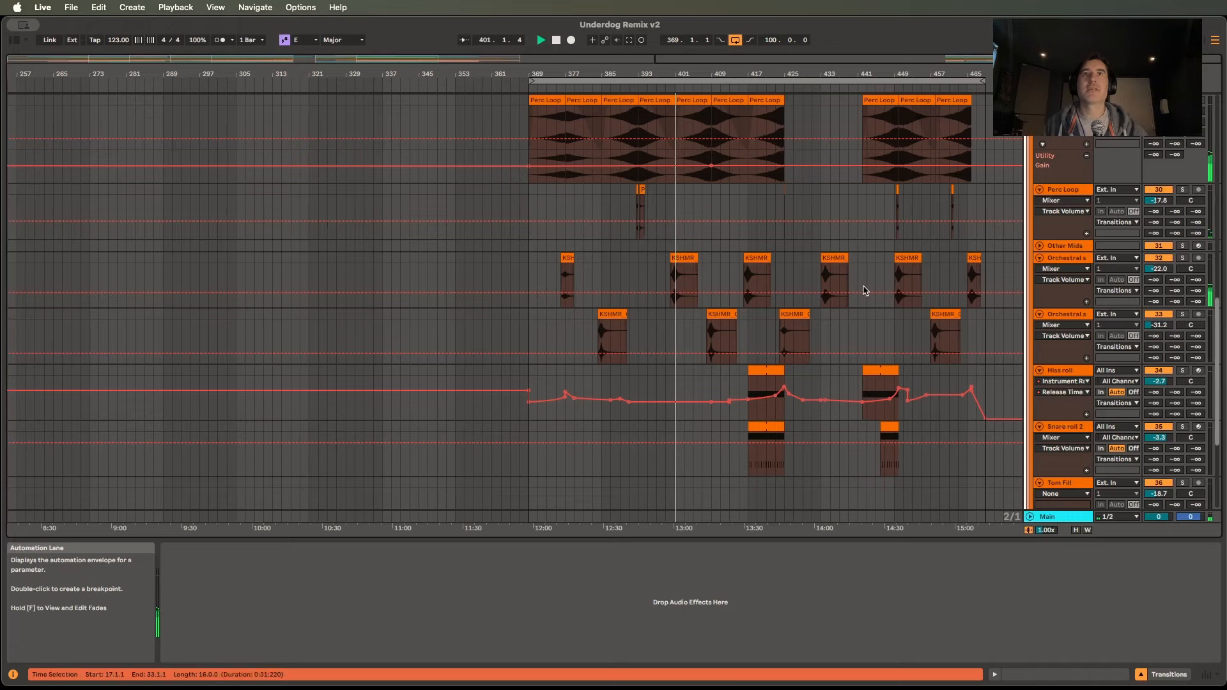
scroll(850, 325, down, 2)
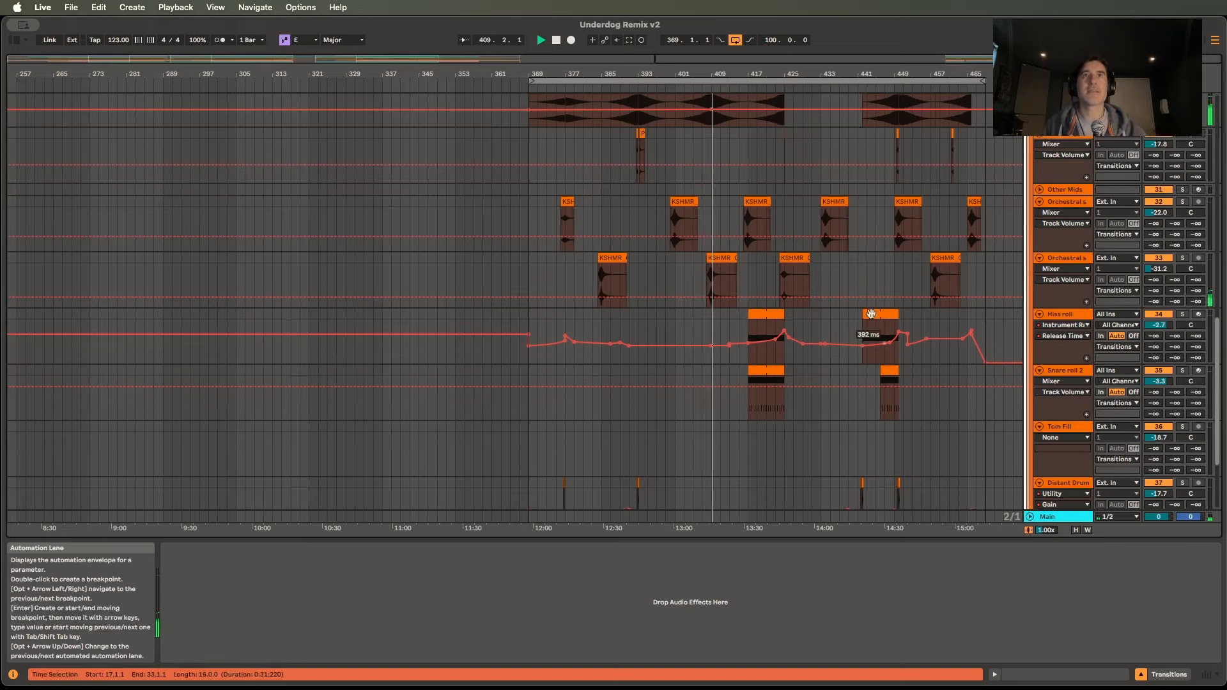
Continue playback from about bar 417, and examine the devices and automation on the Hiss roll track.
click(757, 81)
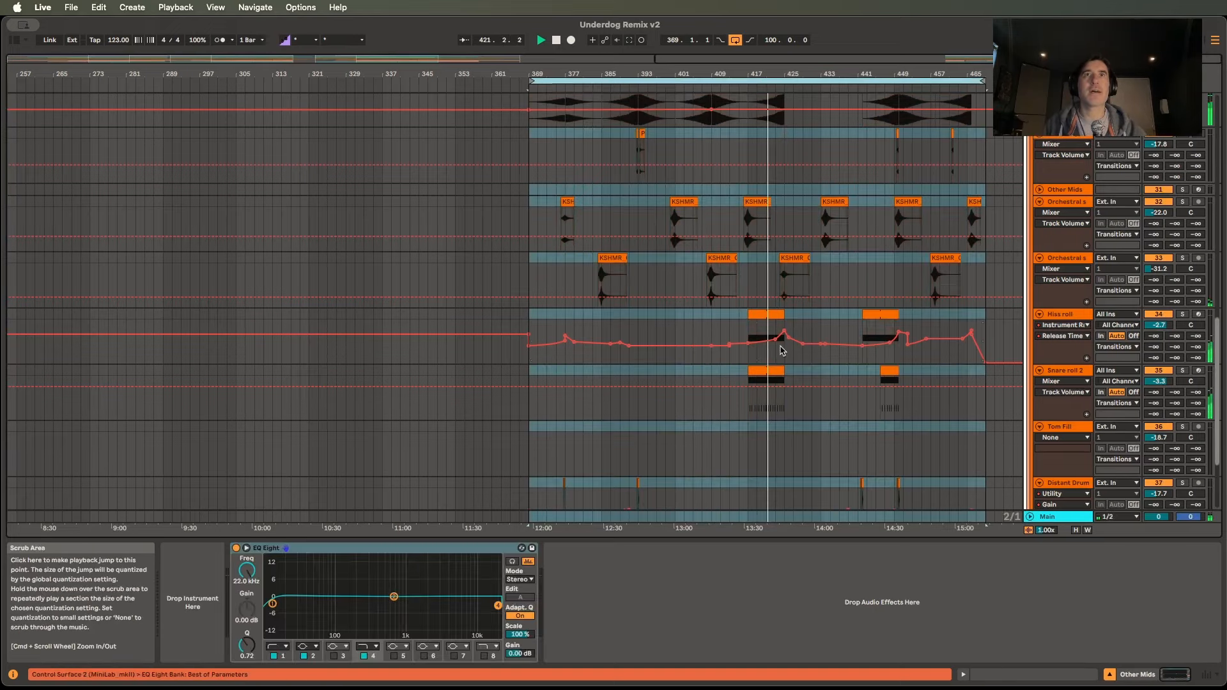
click(824, 333)
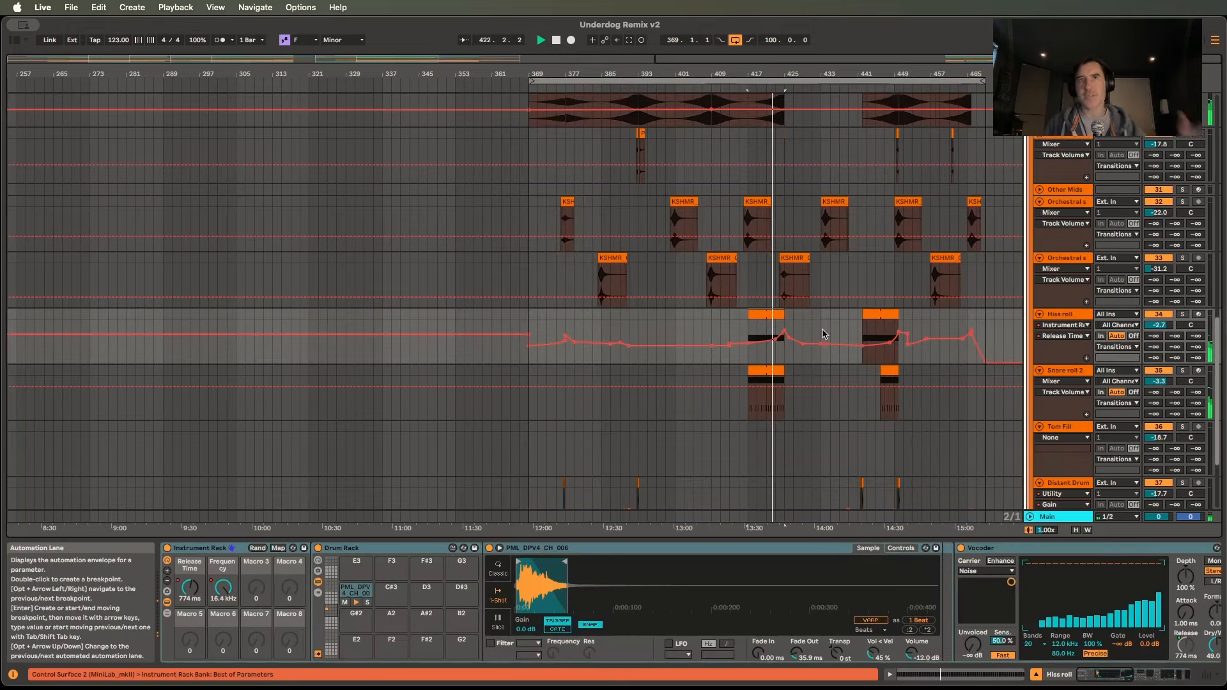
scroll(869, 349, down, 3)
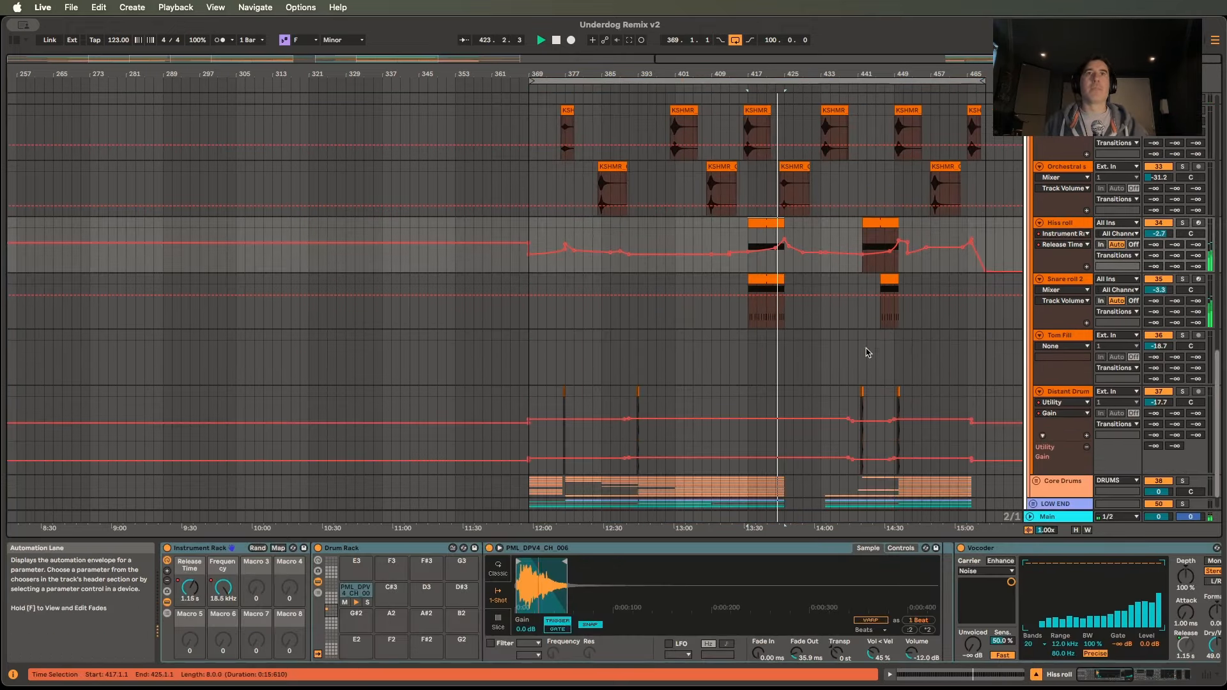
scroll(804, 286, down, 1)
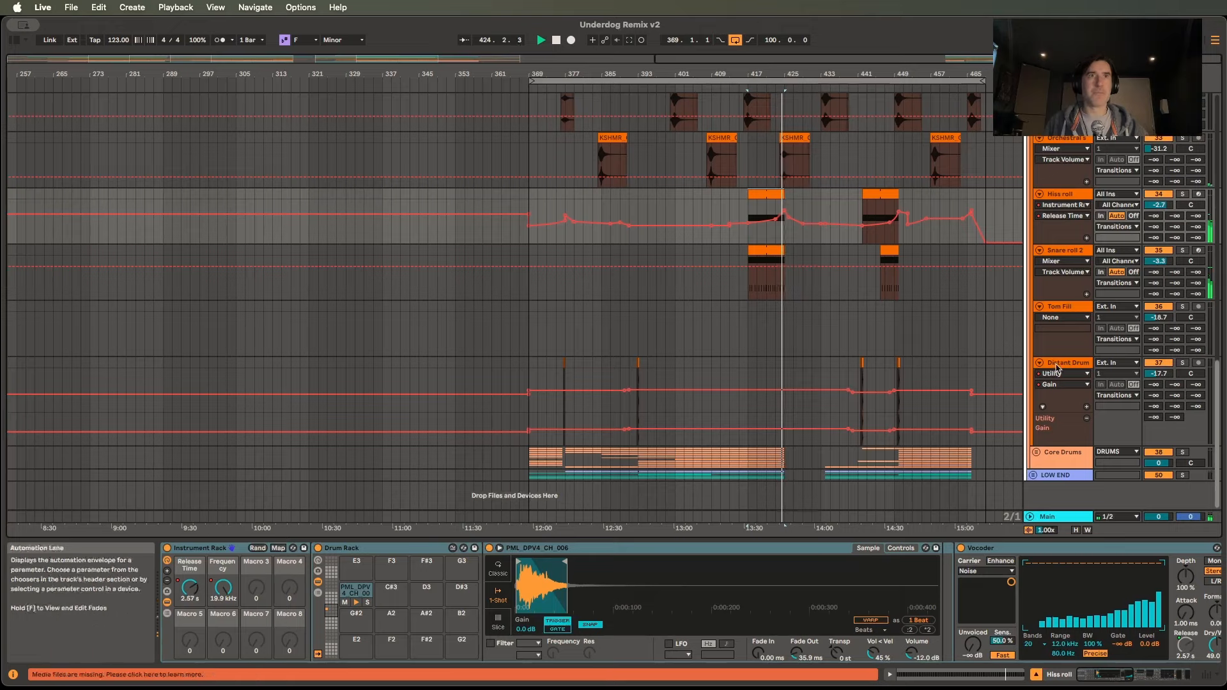
Solo the Core Drums group, fold Transitions, and unfold Core Drums to show its tracks.
click(1182, 453)
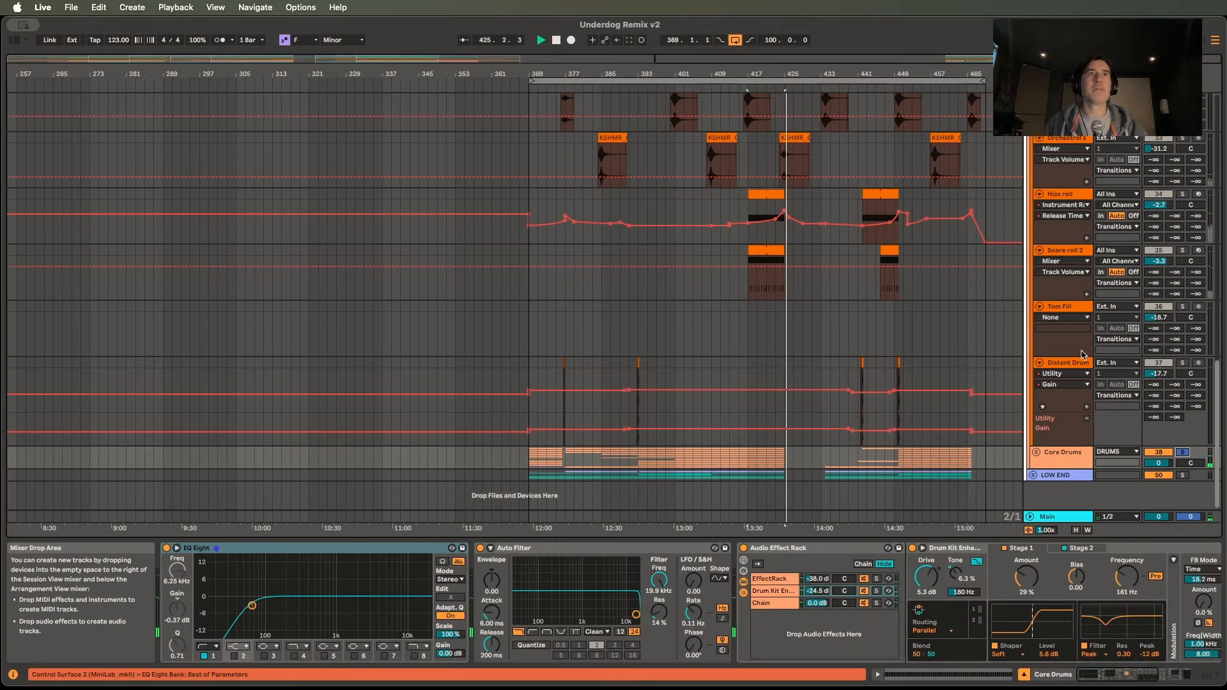
scroll(1083, 355, up, 10)
click(1036, 175)
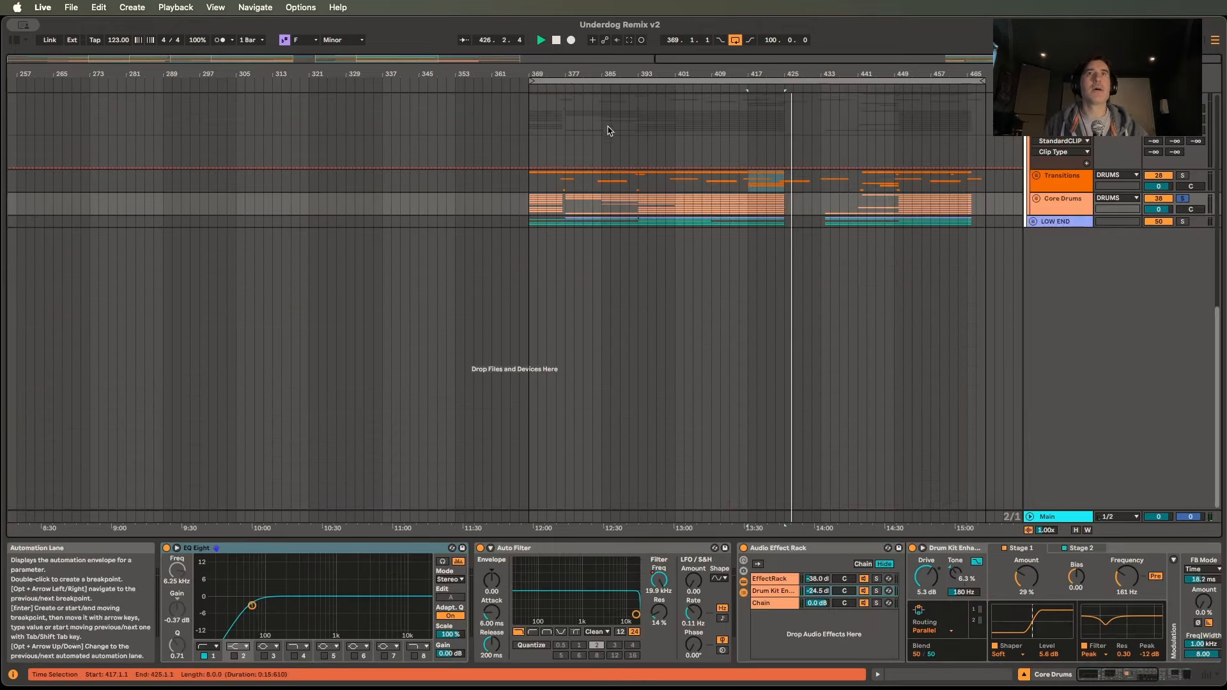
click(1037, 198)
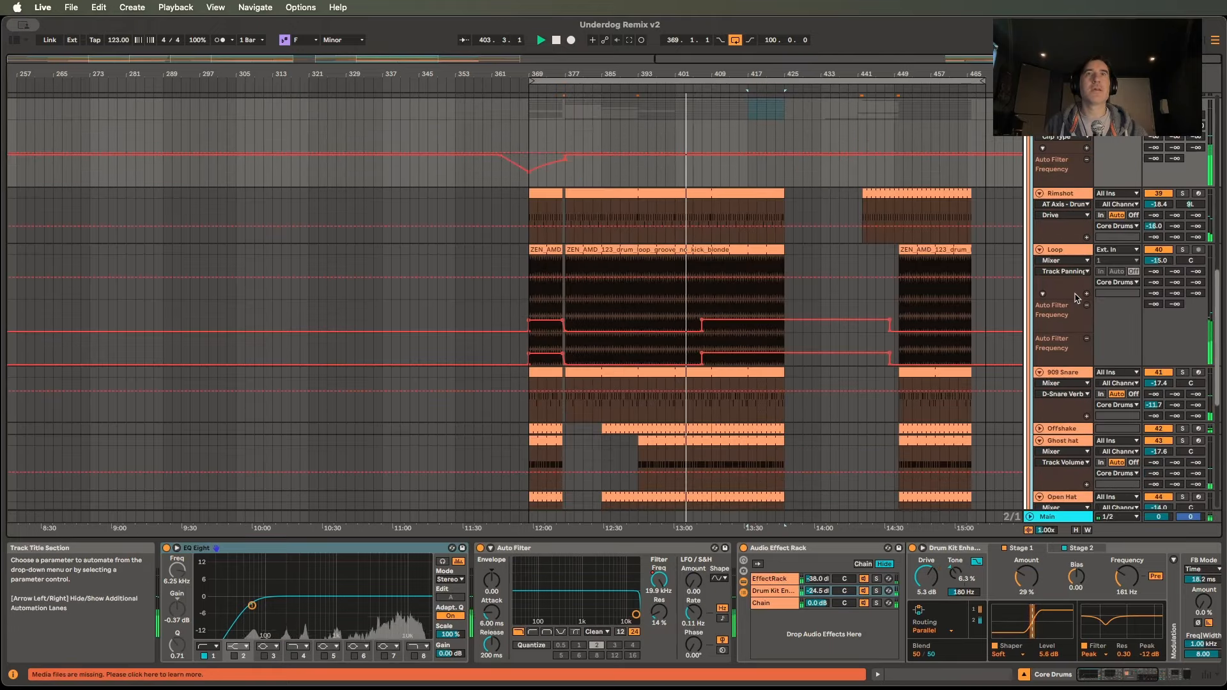
Examine and audition the Rimshot and Loop tracks soloed in turn, and clear the solo.
click(1053, 194)
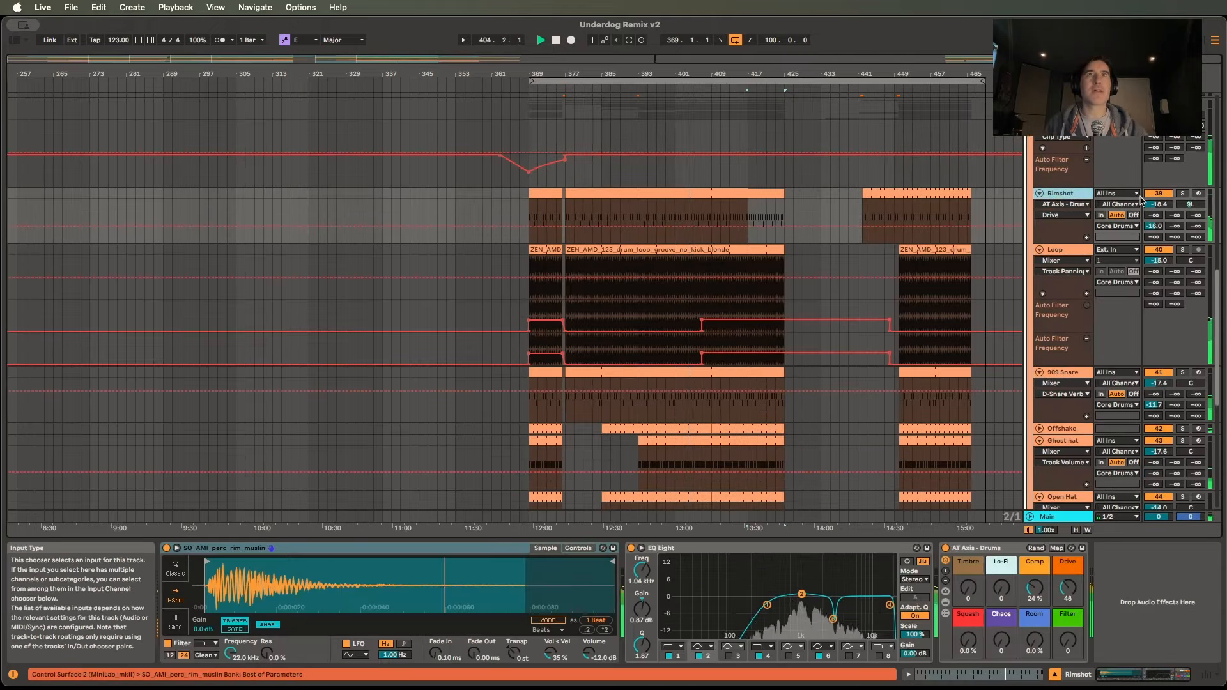
click(1183, 194)
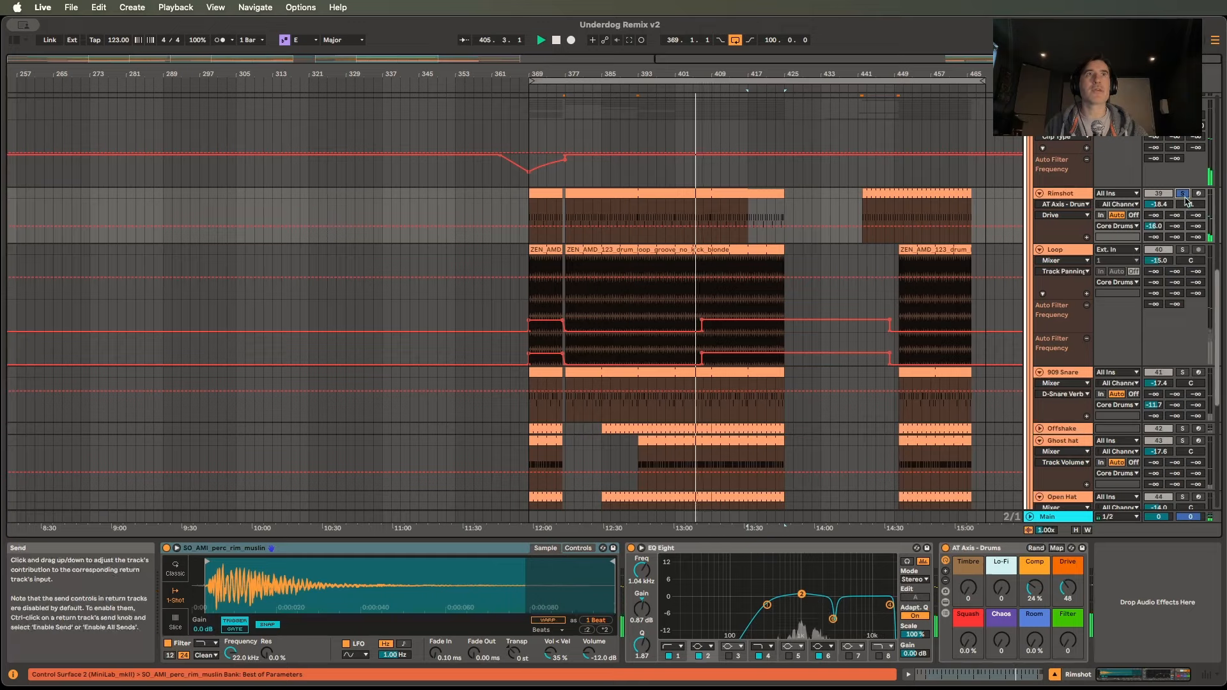
click(1074, 249)
click(1183, 249)
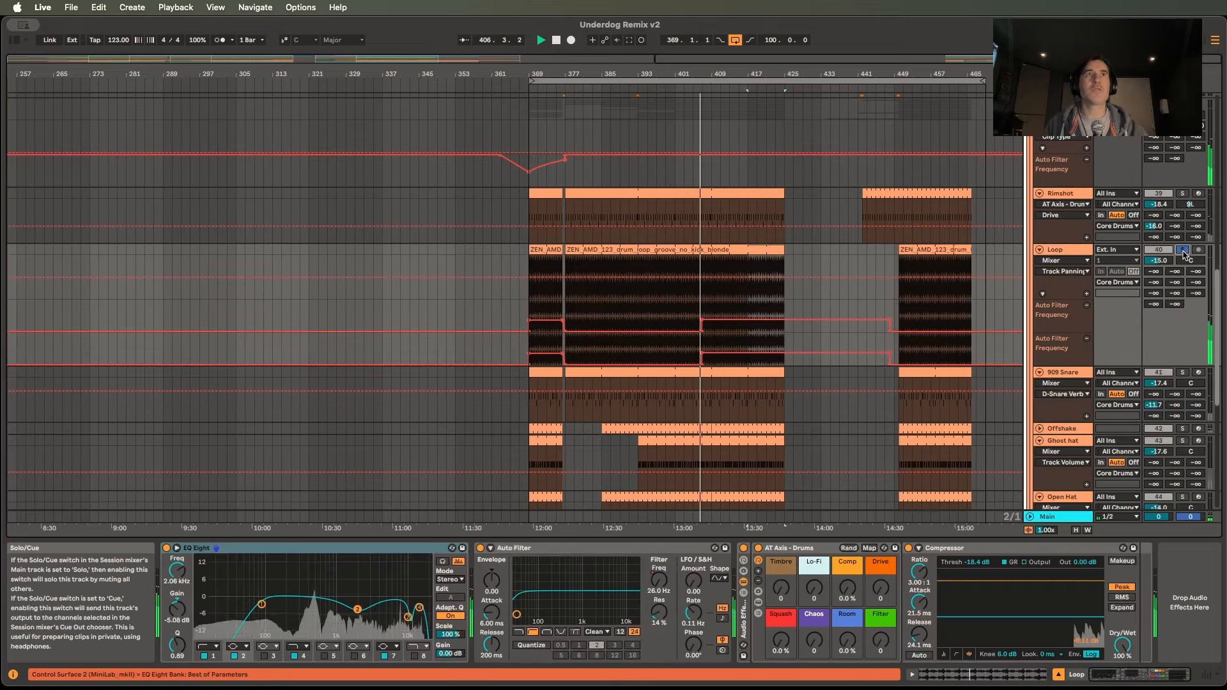
click(1183, 249)
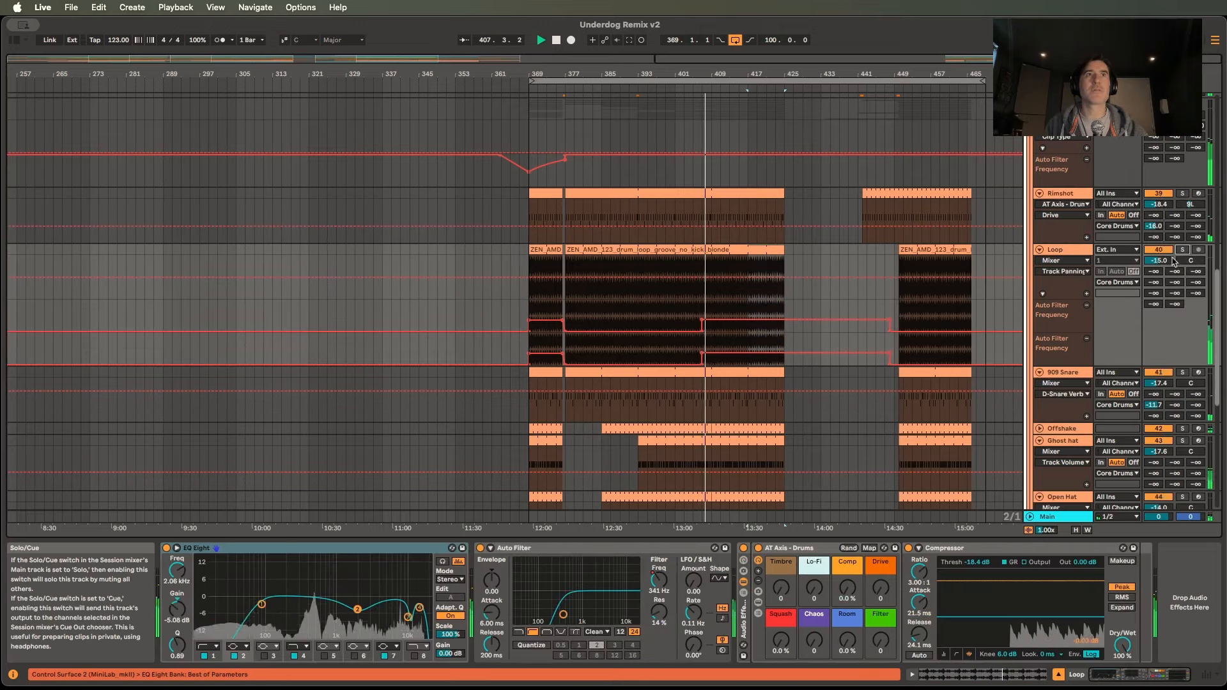
Audition the 909 Snare and Side 16s tracks in Core Drums, examine their devices, and clear the solo.
scroll(1141, 344, down, 3)
scroll(1141, 344, down, 1)
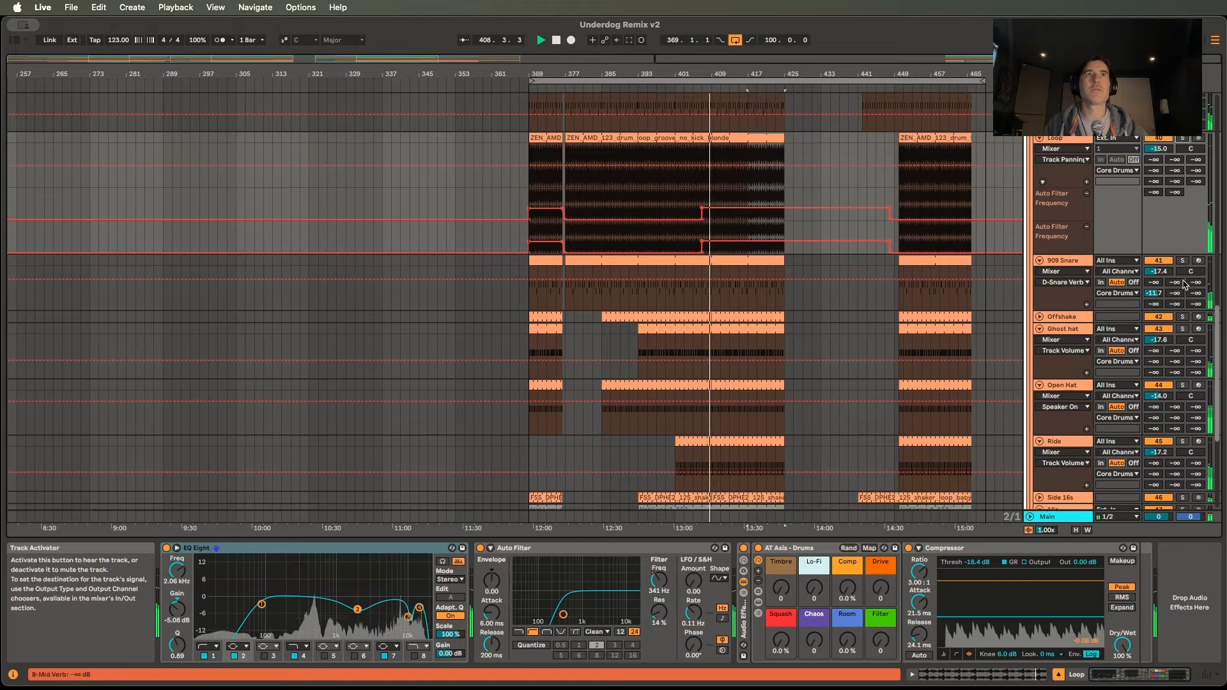
click(1183, 260)
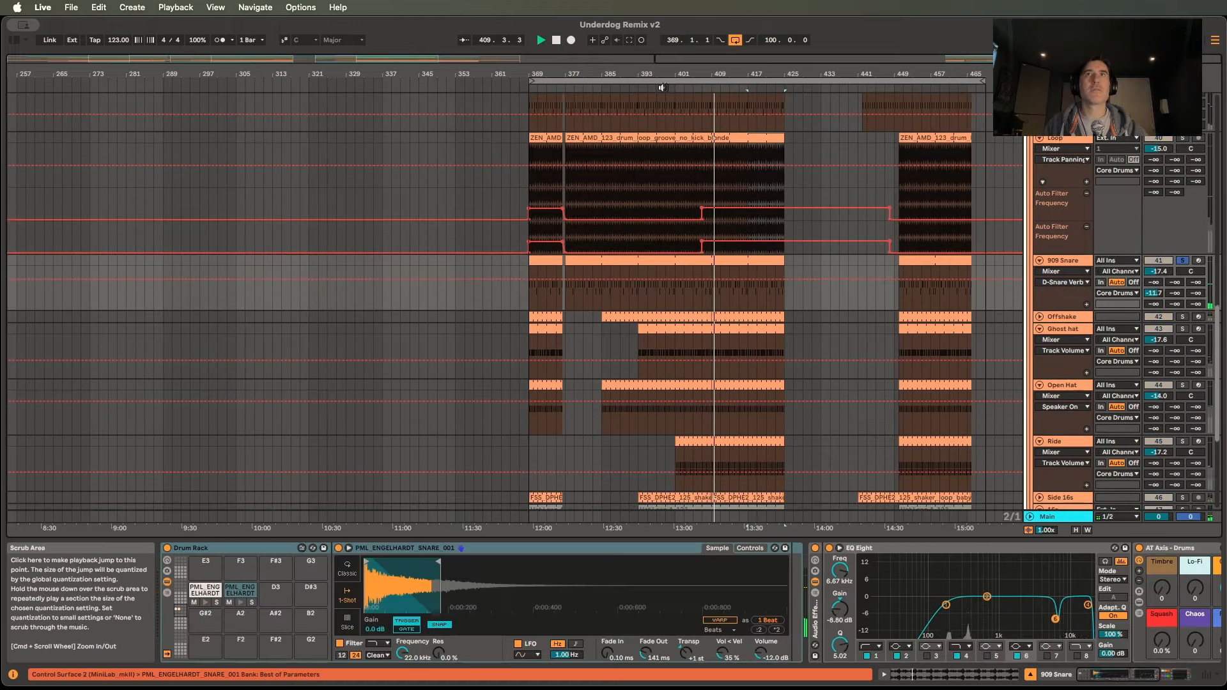
scroll(1116, 321, down, 1)
scroll(1116, 321, down, 7)
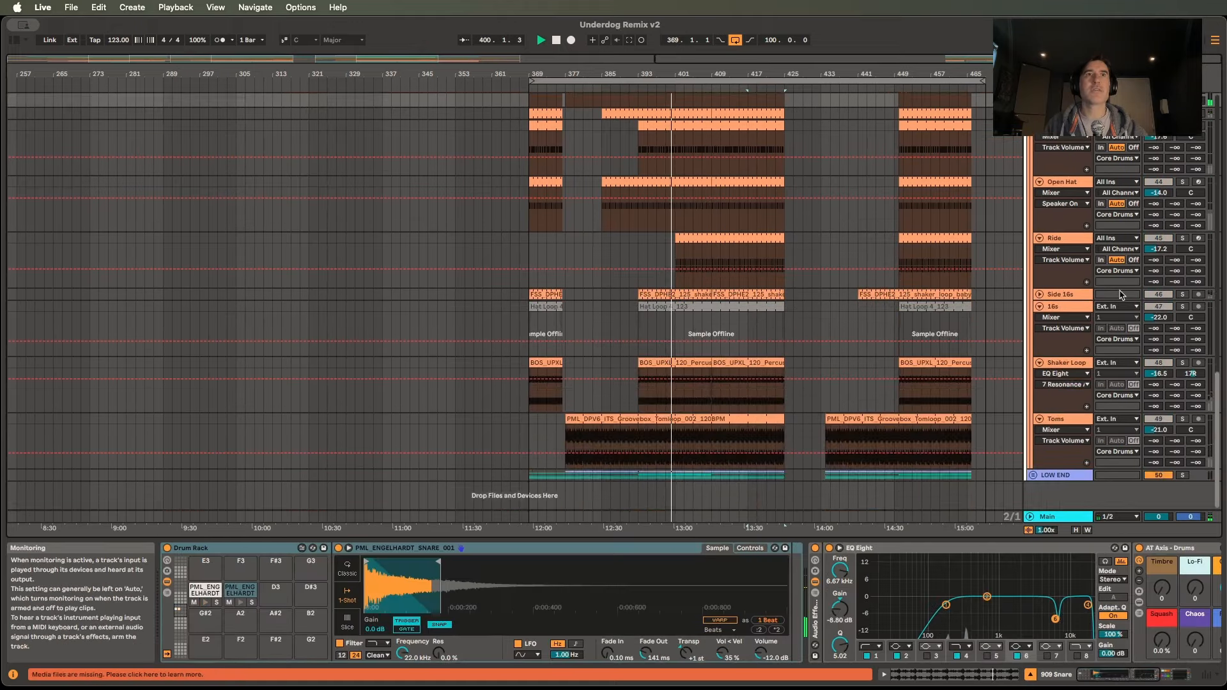
click(1120, 295)
click(1182, 295)
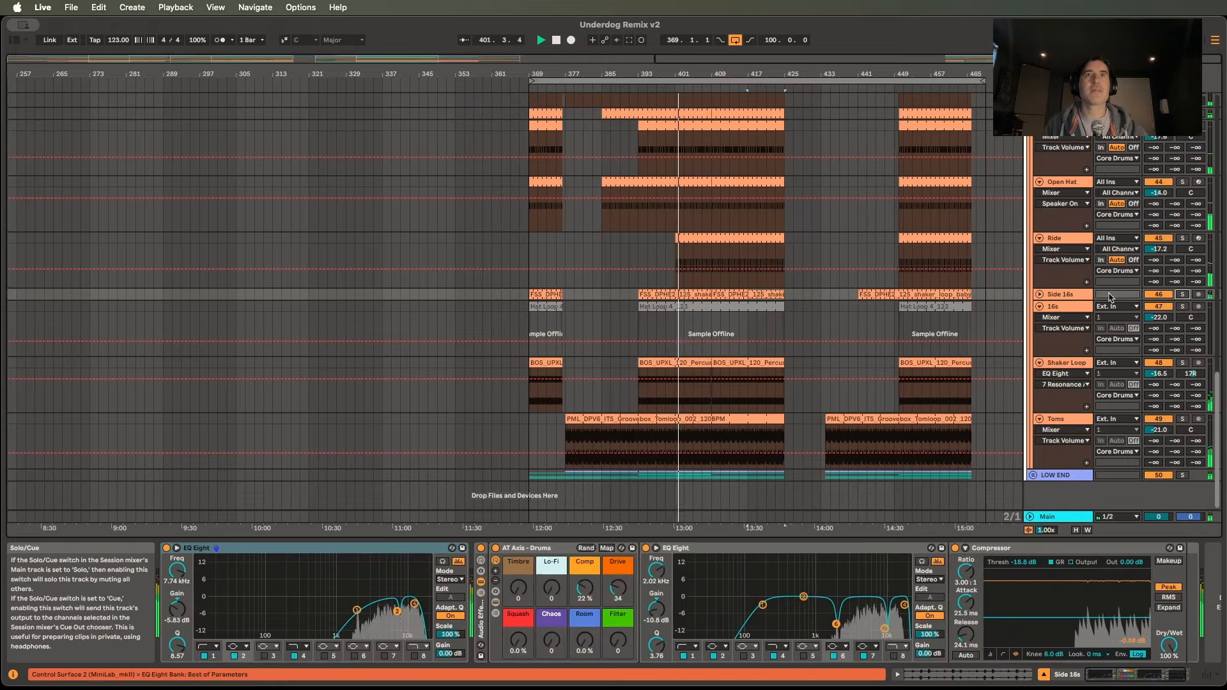
Solo the Core Drums group again and review its track levels in the Session View mixer.
scroll(1123, 298, up, 12)
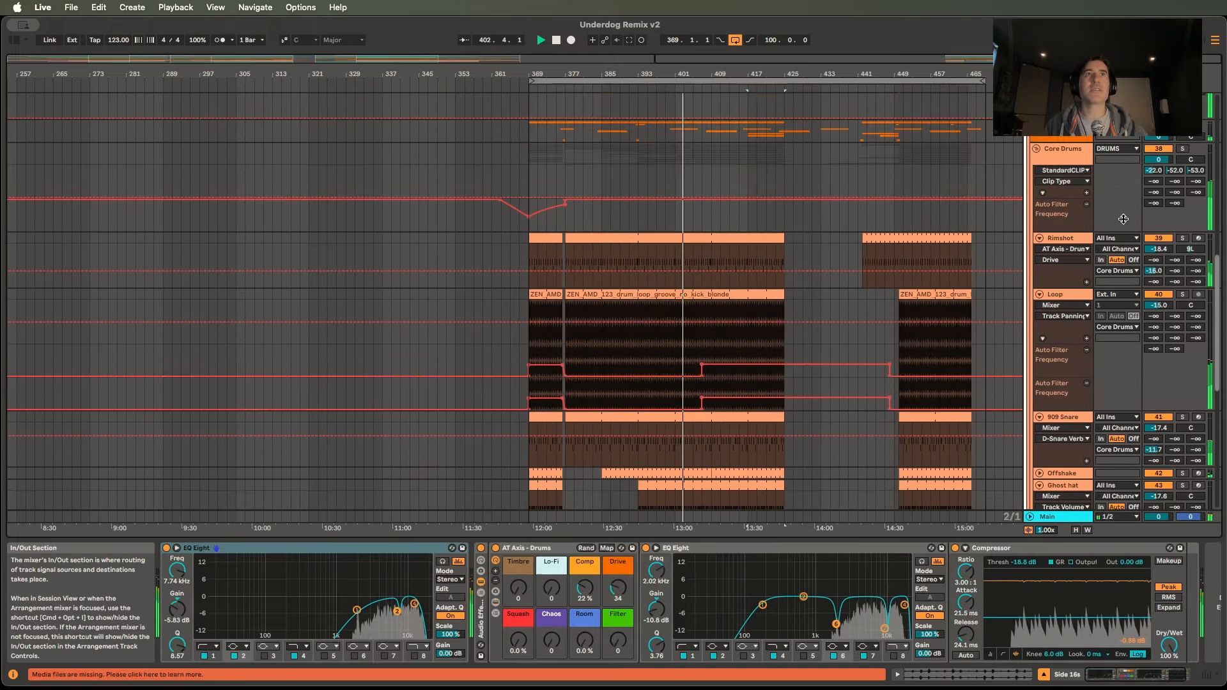
click(1123, 218)
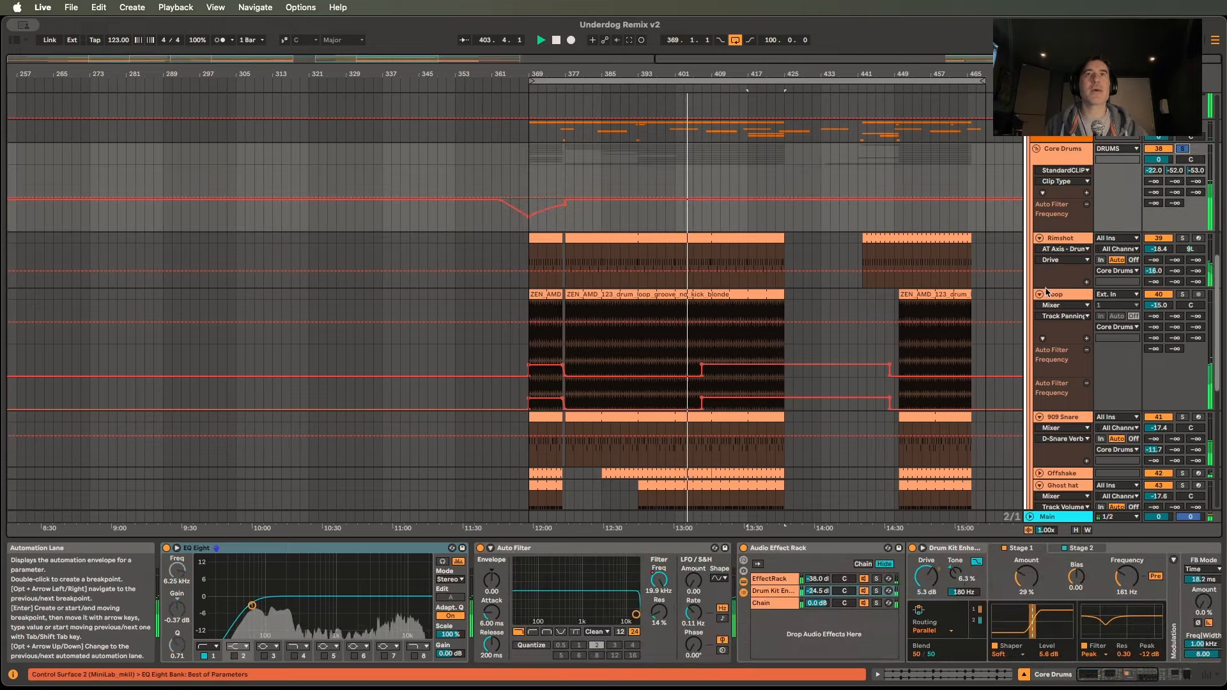
key(Tab)
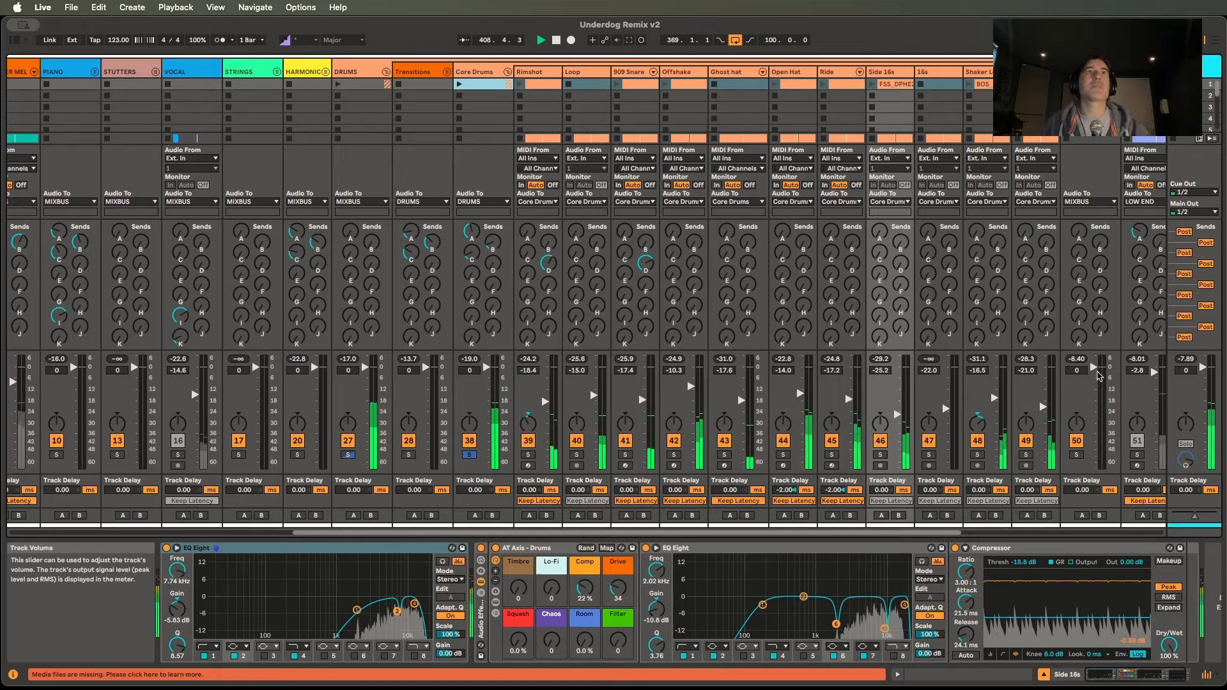
Solo the LOW END group and audition it, checking its Glue Compressor and its place in the arrangement.
scroll(1096, 377, right, 5)
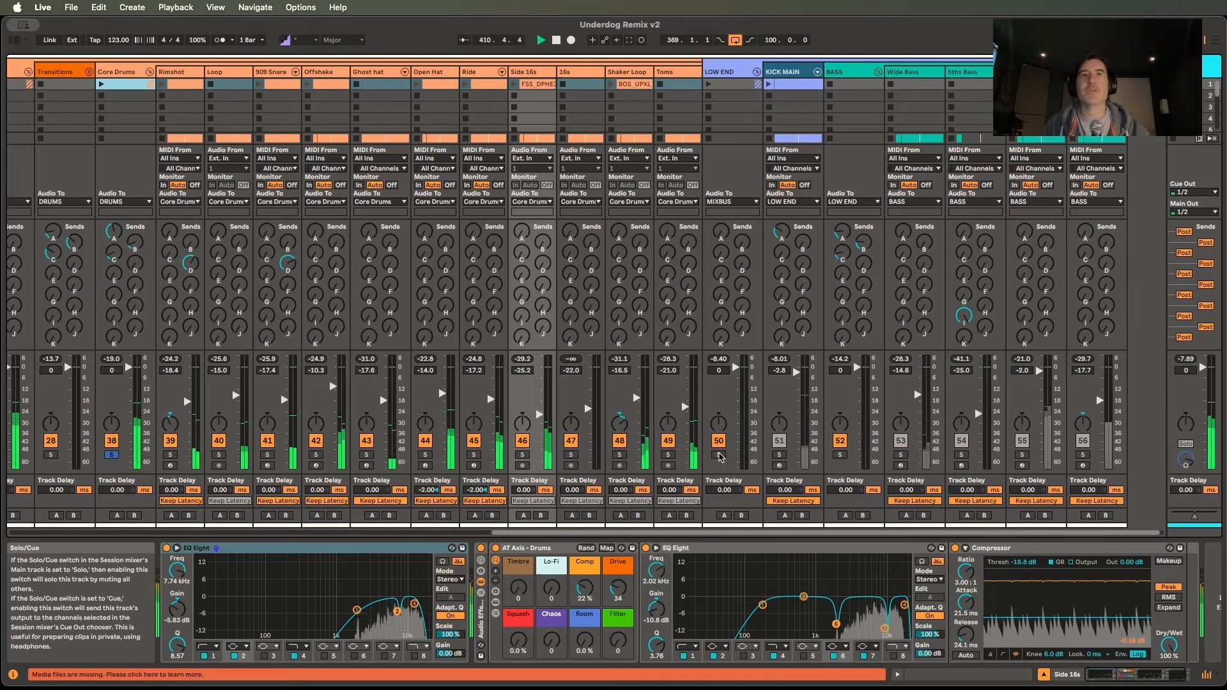
click(720, 455)
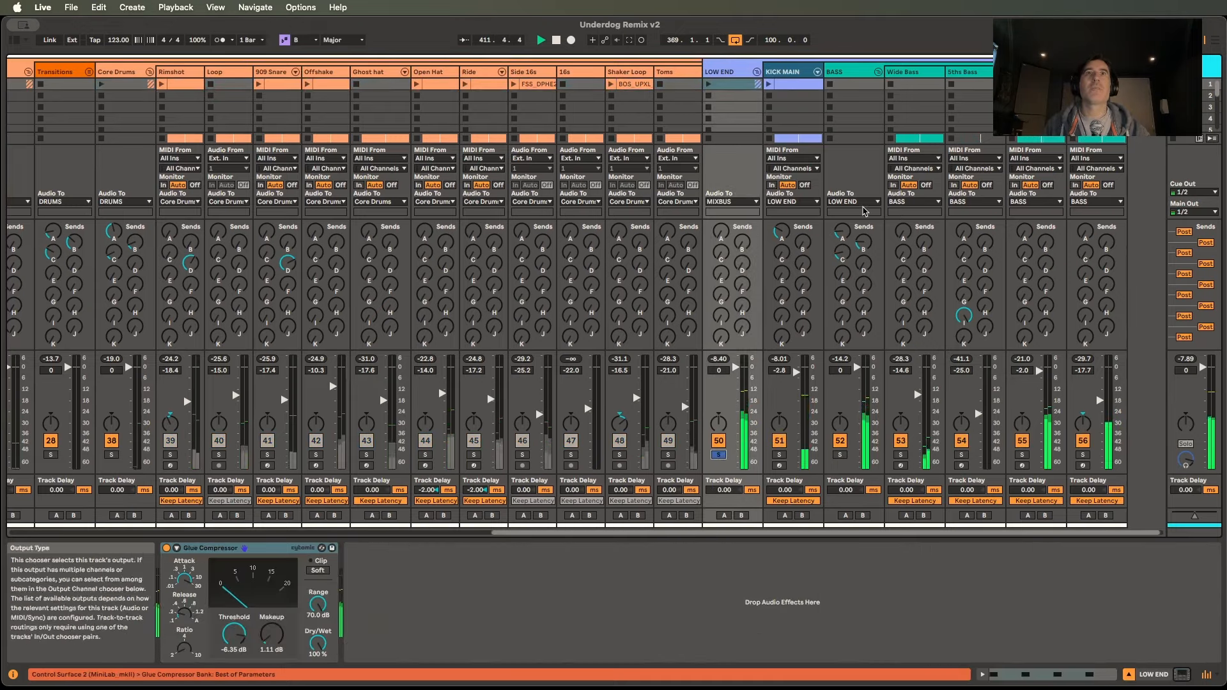
key(Tab)
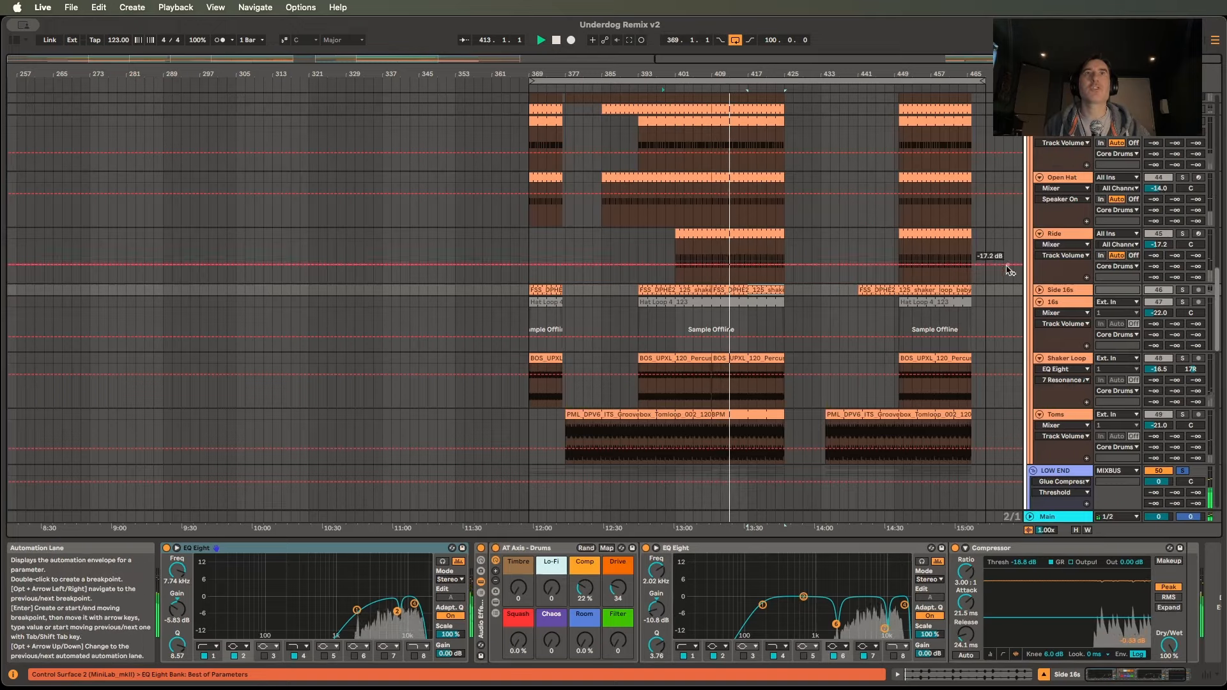
key(Tab)
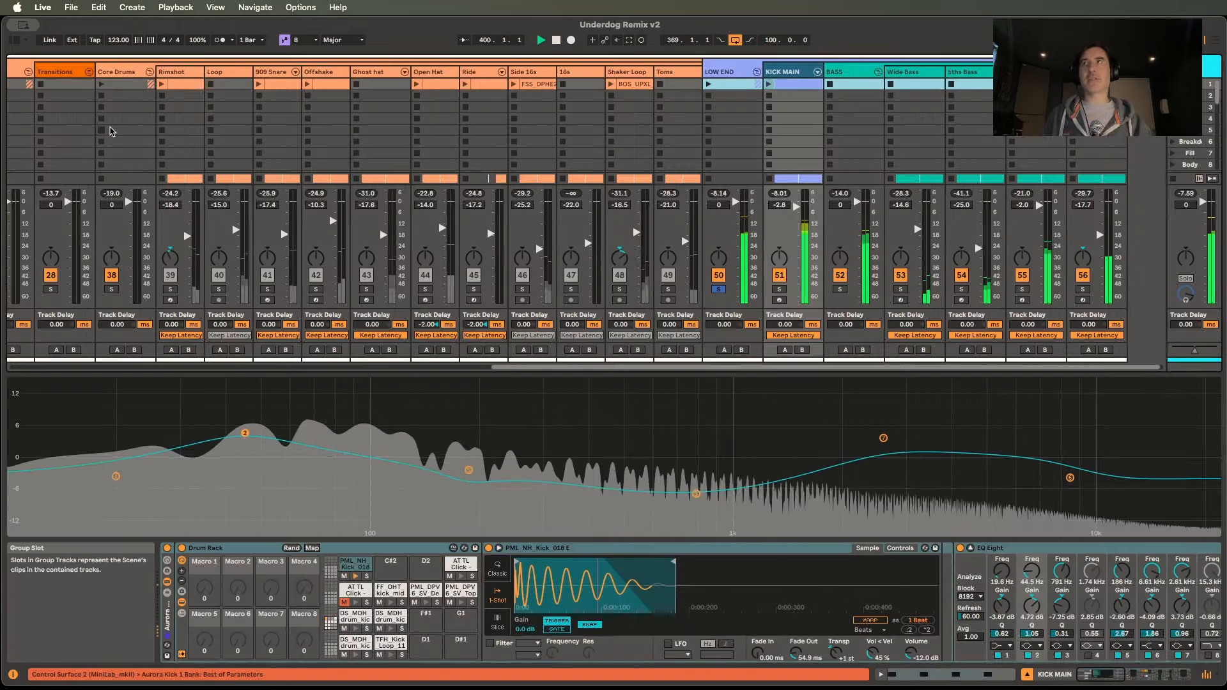
Select the Core Drums group, solo it, and look over its EQ Eight and Auto Filter.
scroll(105, 131, left, 3)
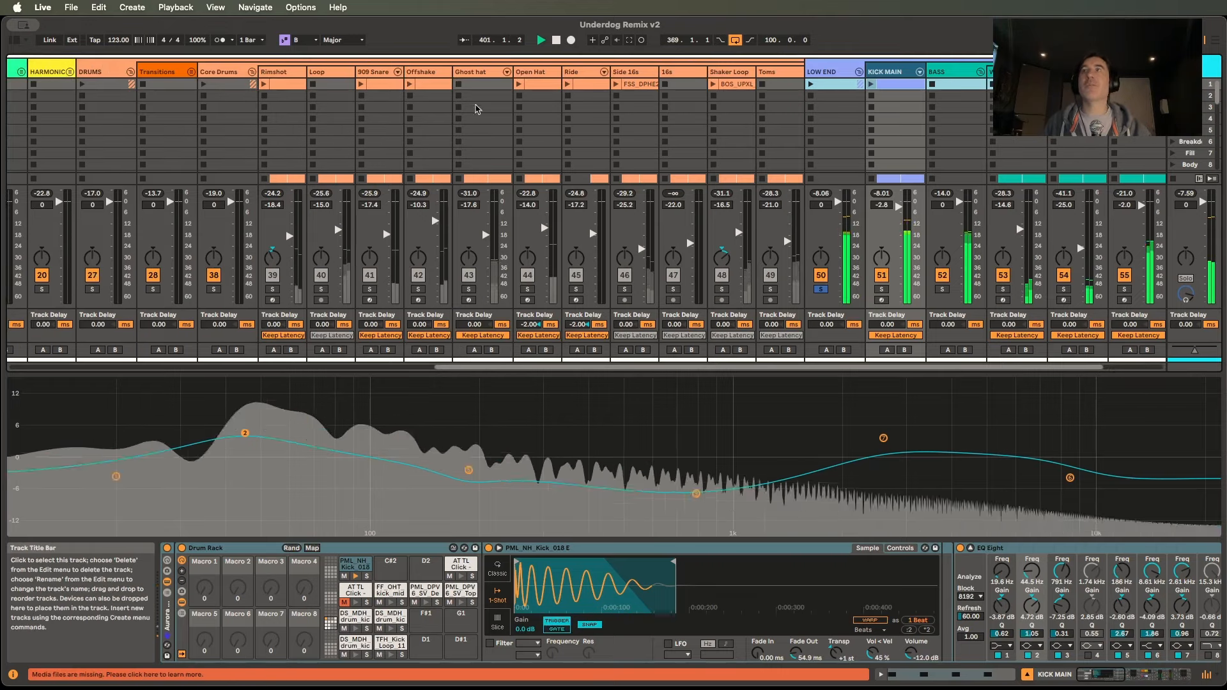
click(222, 72)
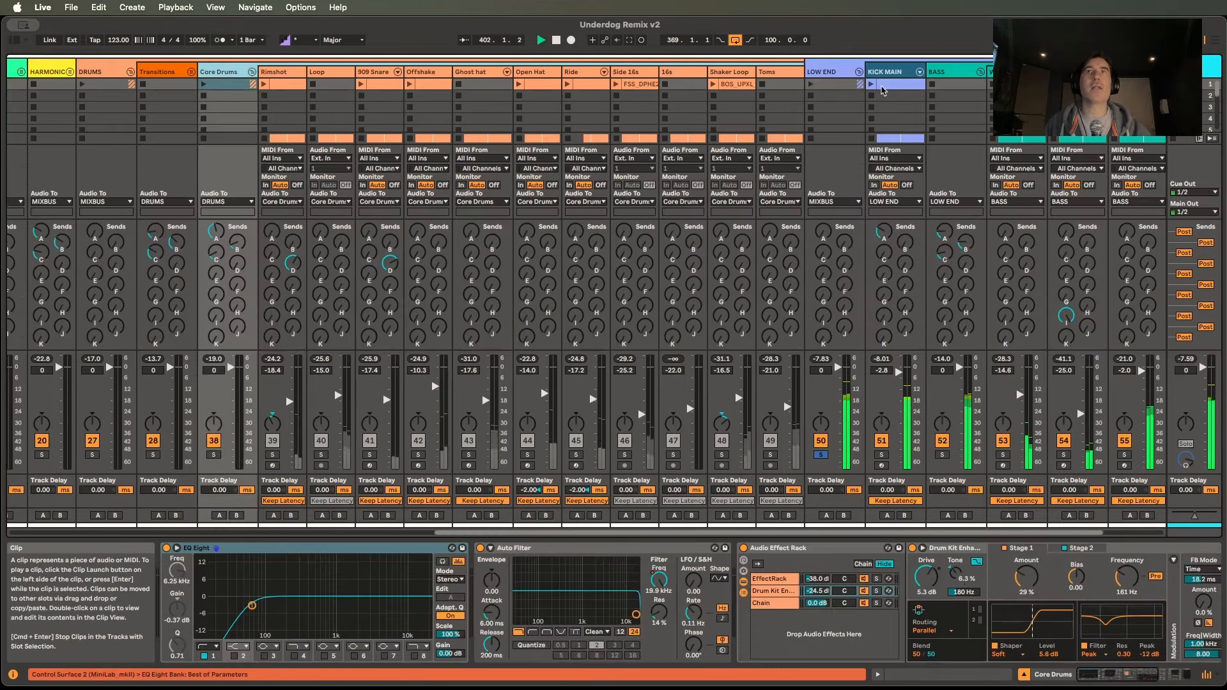
scroll(636, 601, right, 3)
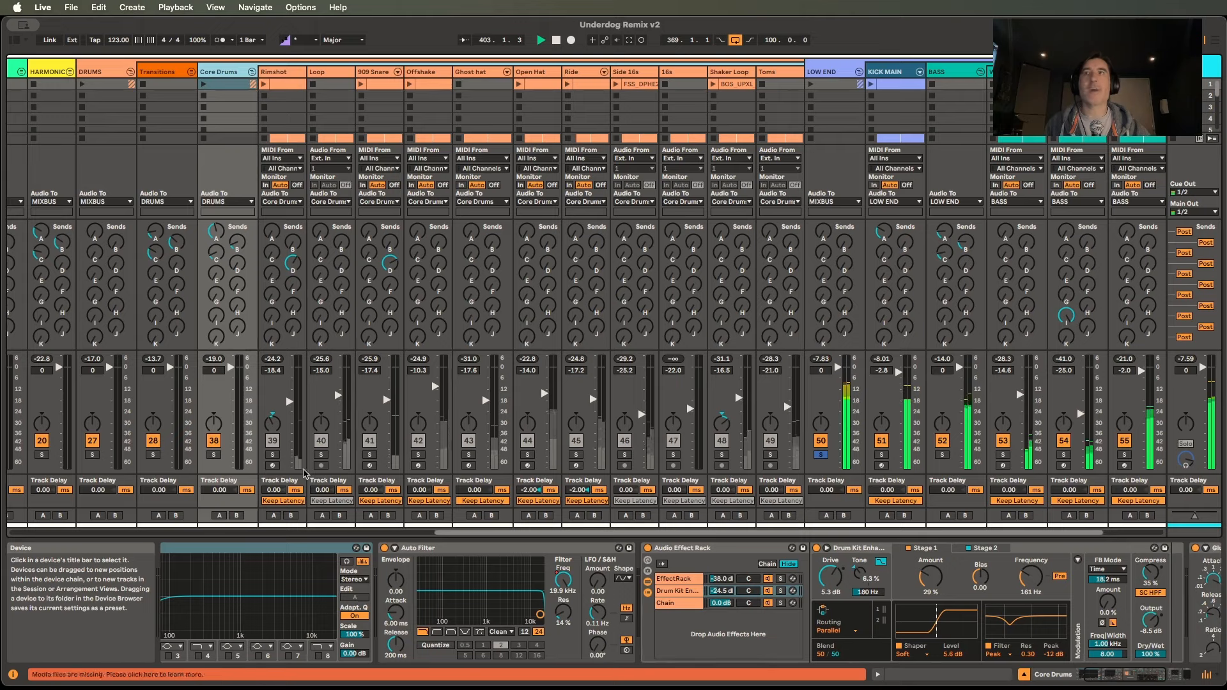
click(214, 455)
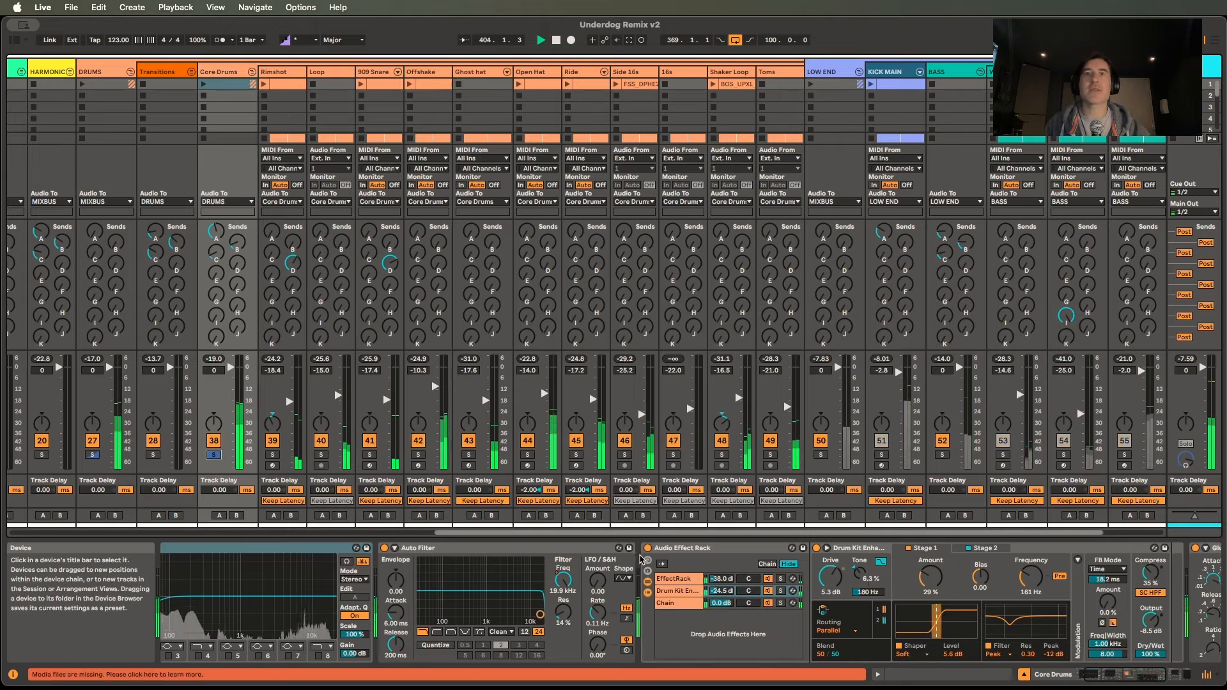
Bypass and re-enable the Audio Effect Rack on Core Drums to compare the sound.
scroll(641, 559, right, 4)
click(514, 548)
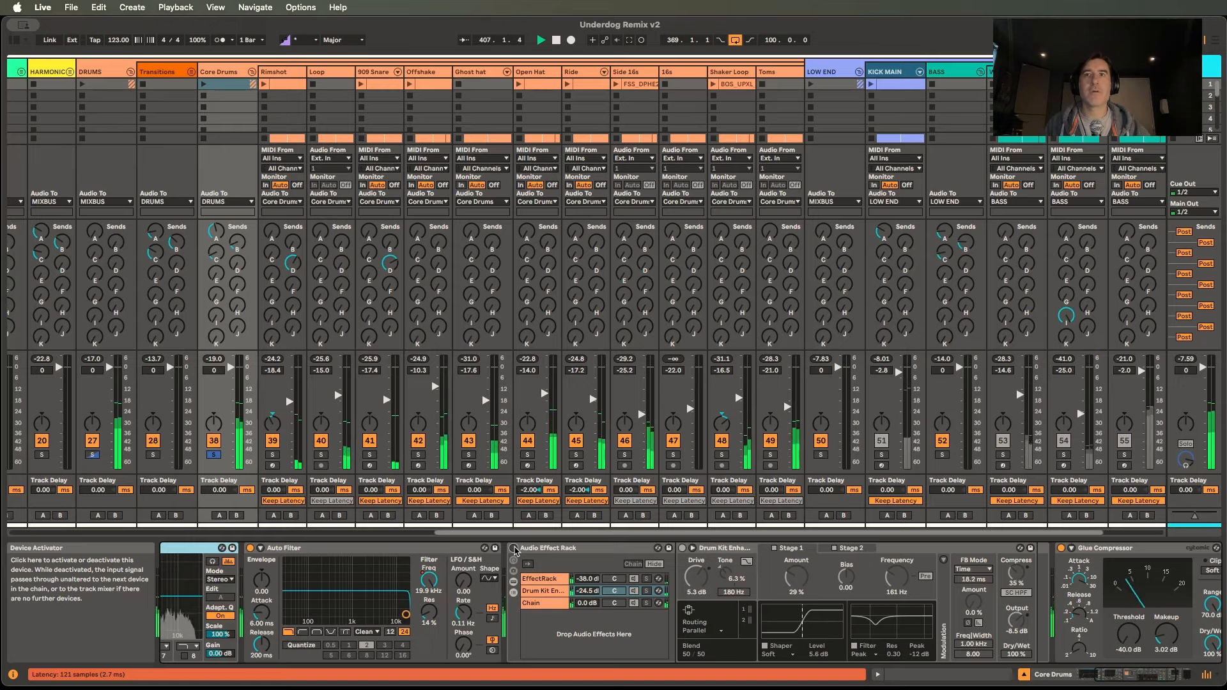
click(515, 550)
Examine the drum enhancer and Glue Compressor on Core Drums, open the StandardCLIP plug-in window to inspect it, and close it.
scroll(844, 598, right, 2)
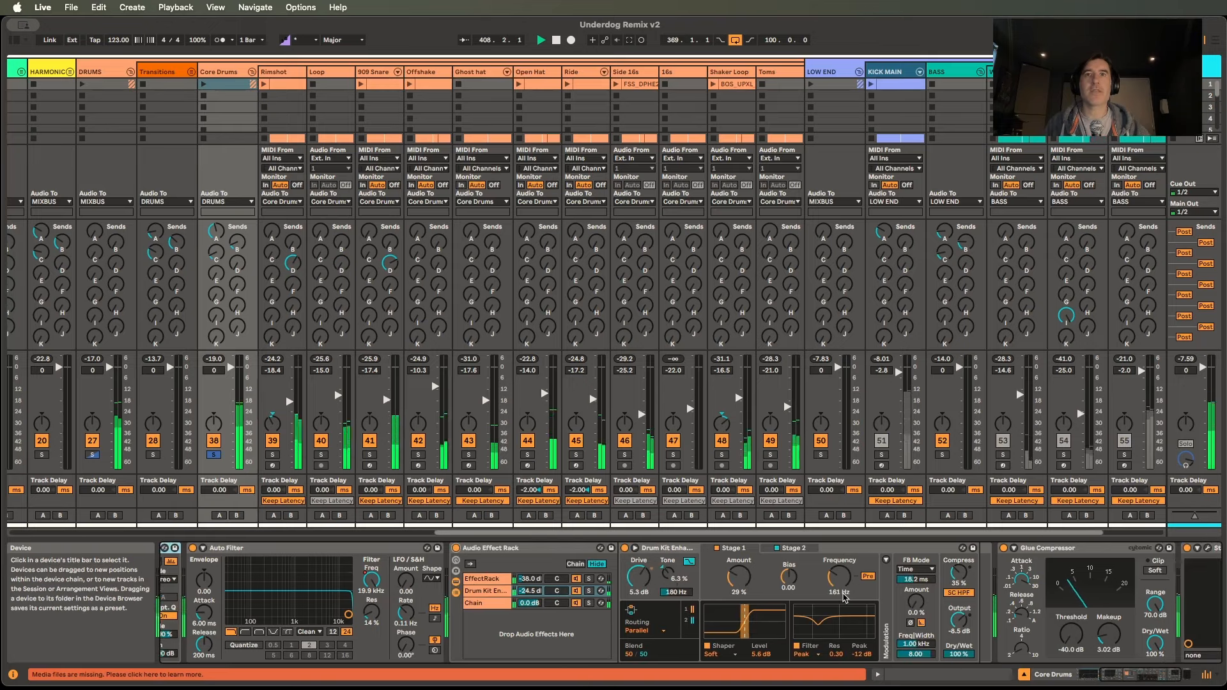
scroll(931, 559, right, 1)
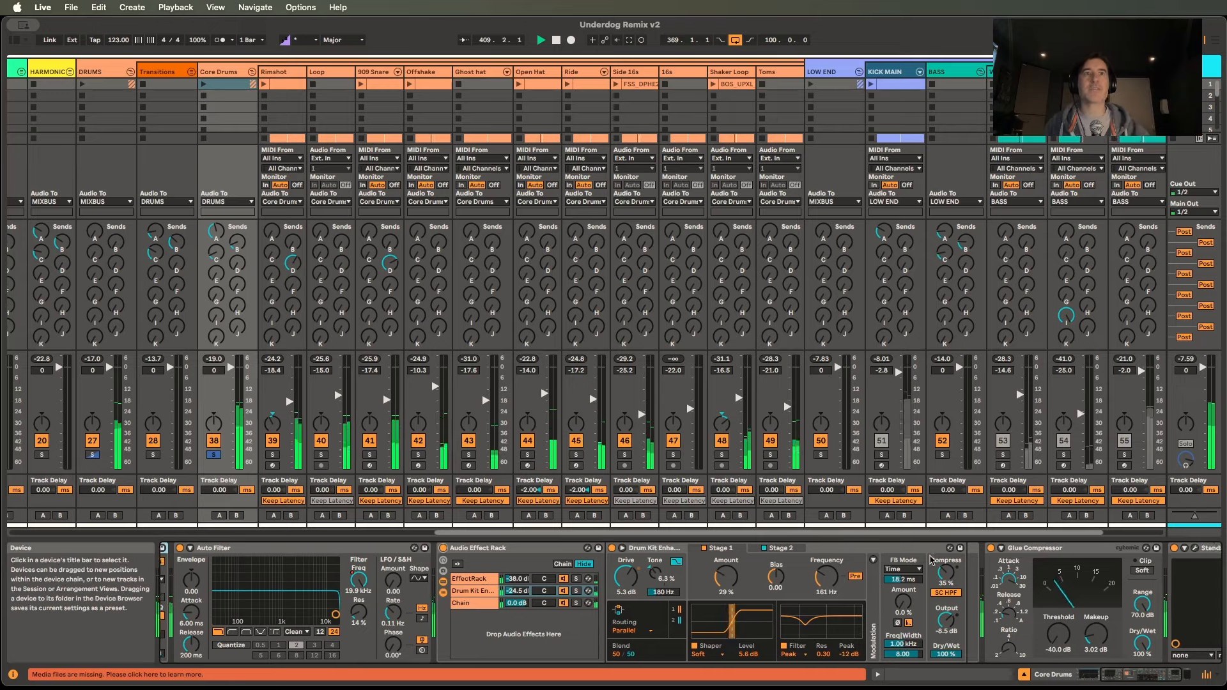
scroll(932, 559, right, 4)
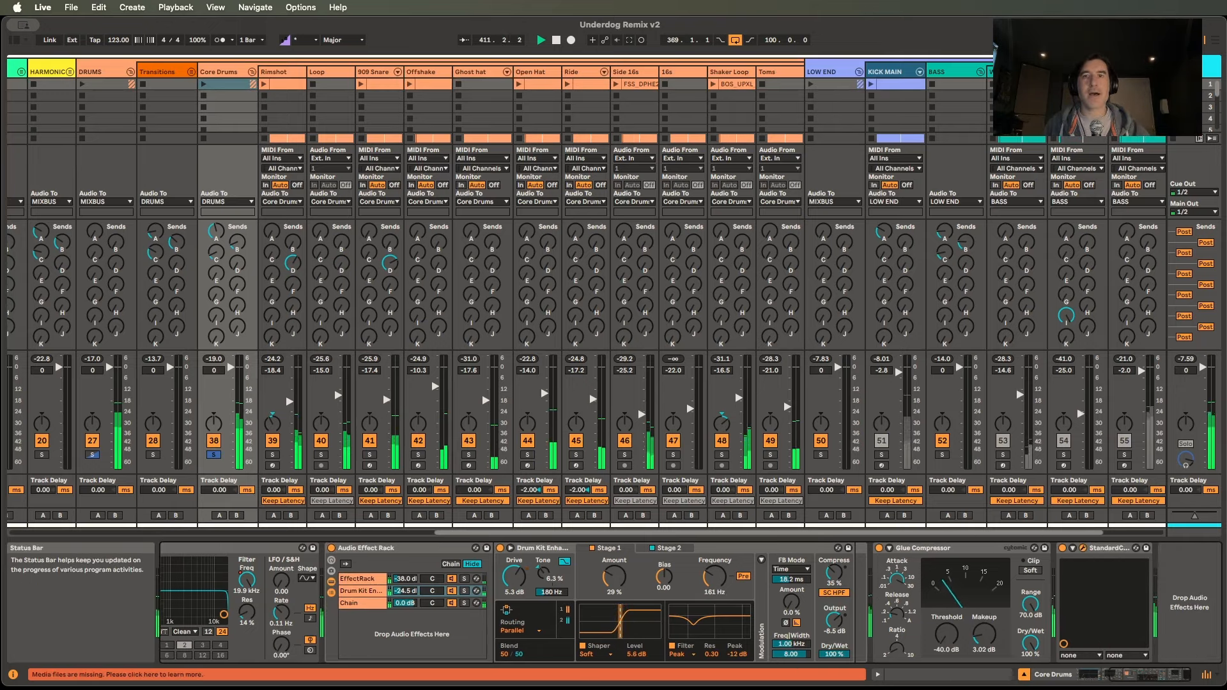
drag(473, 689, 704, 96)
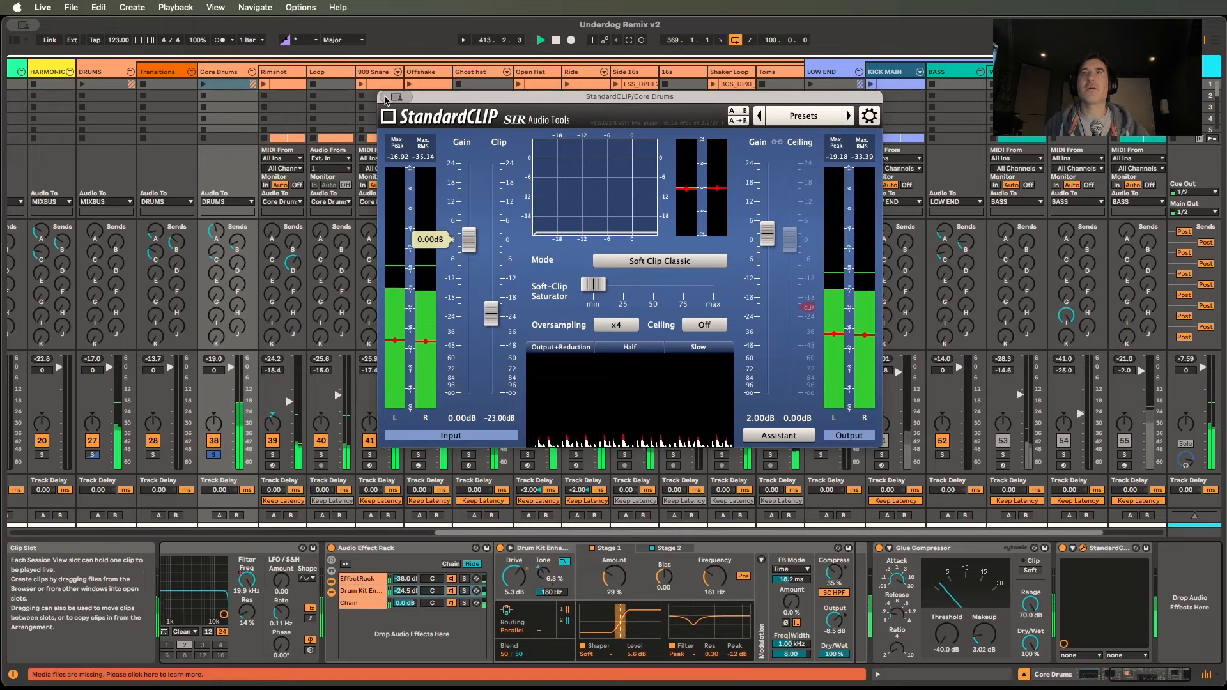
click(385, 98)
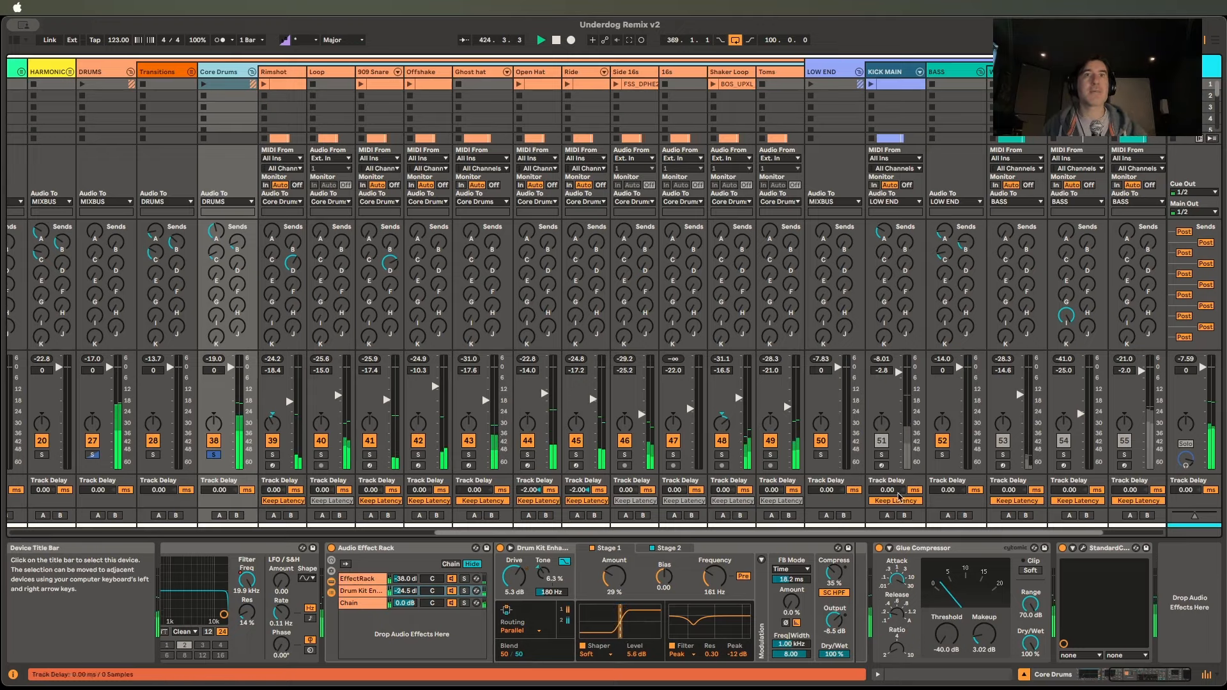
Solo the LOW END group again and examine the KICK MAIN track's Drum Rack and EQ Eight while it plays.
click(820, 455)
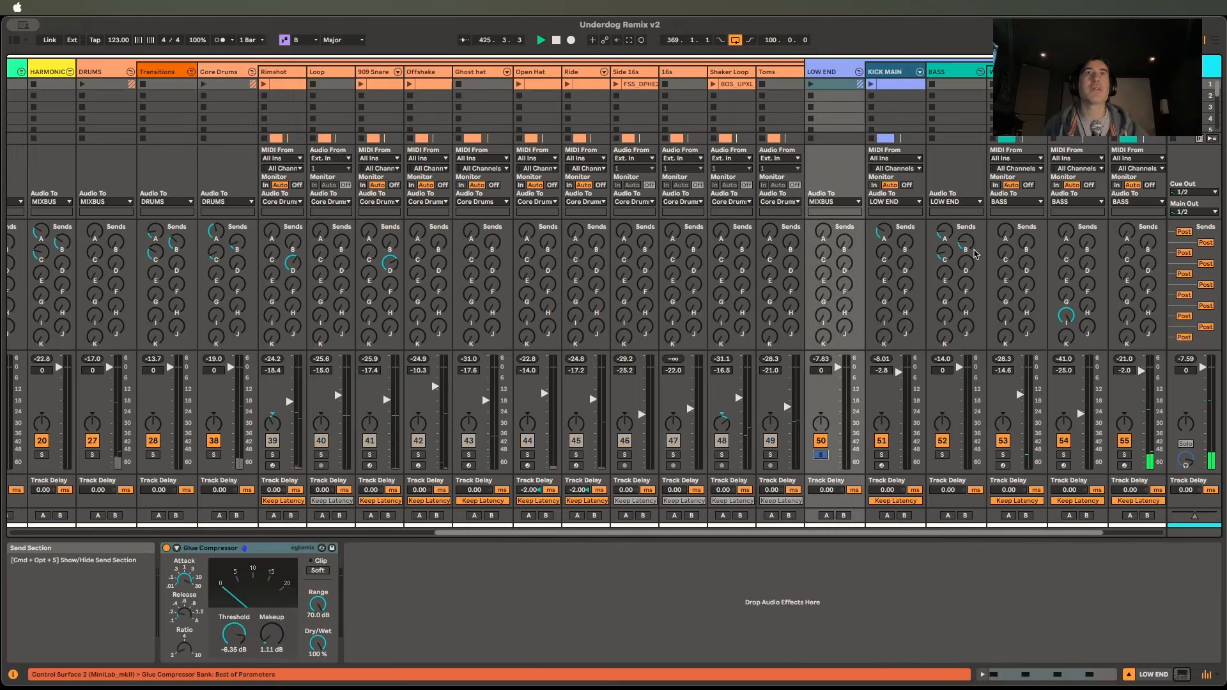
scroll(973, 254, right, 3)
key(Tab)
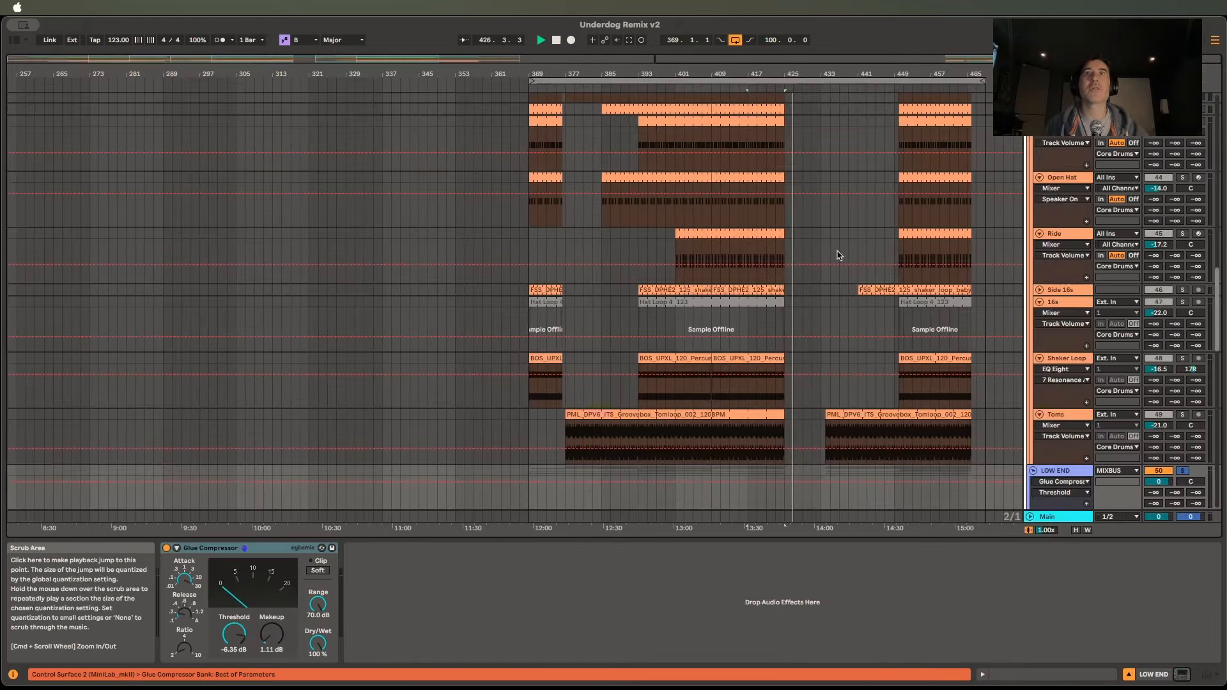
key(Tab)
click(781, 234)
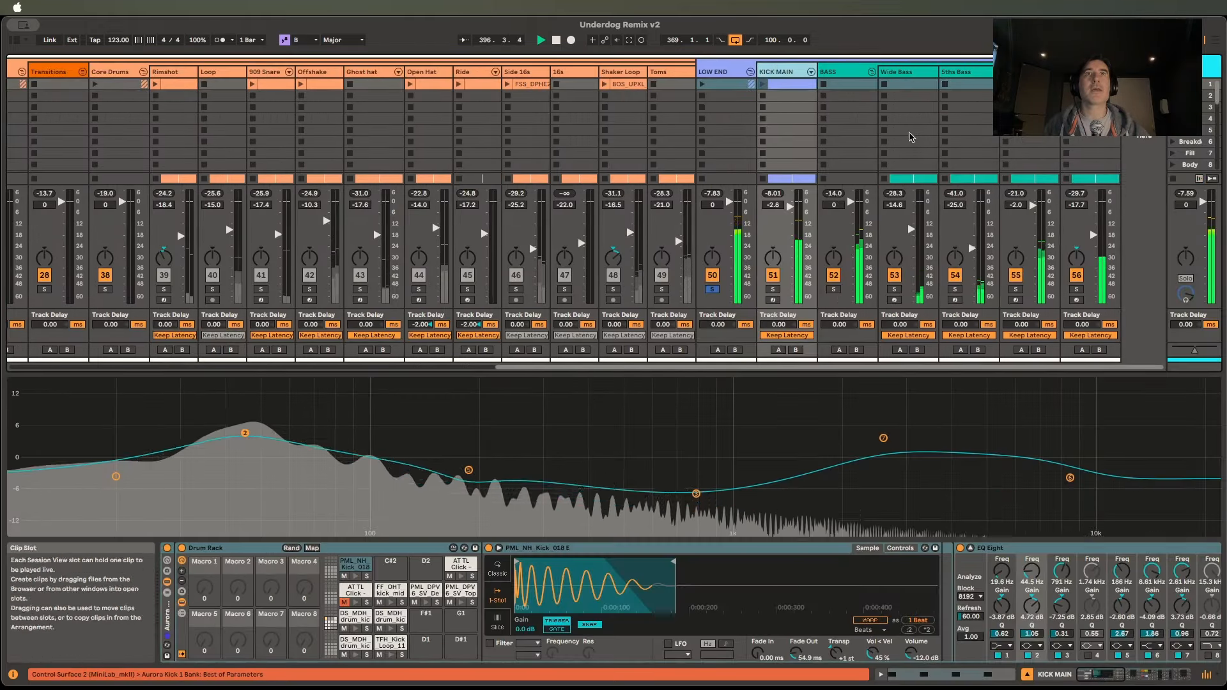
Solo the BASS group, examine its effect chain, and inspect the devices on the Wide Bass track.
click(837, 68)
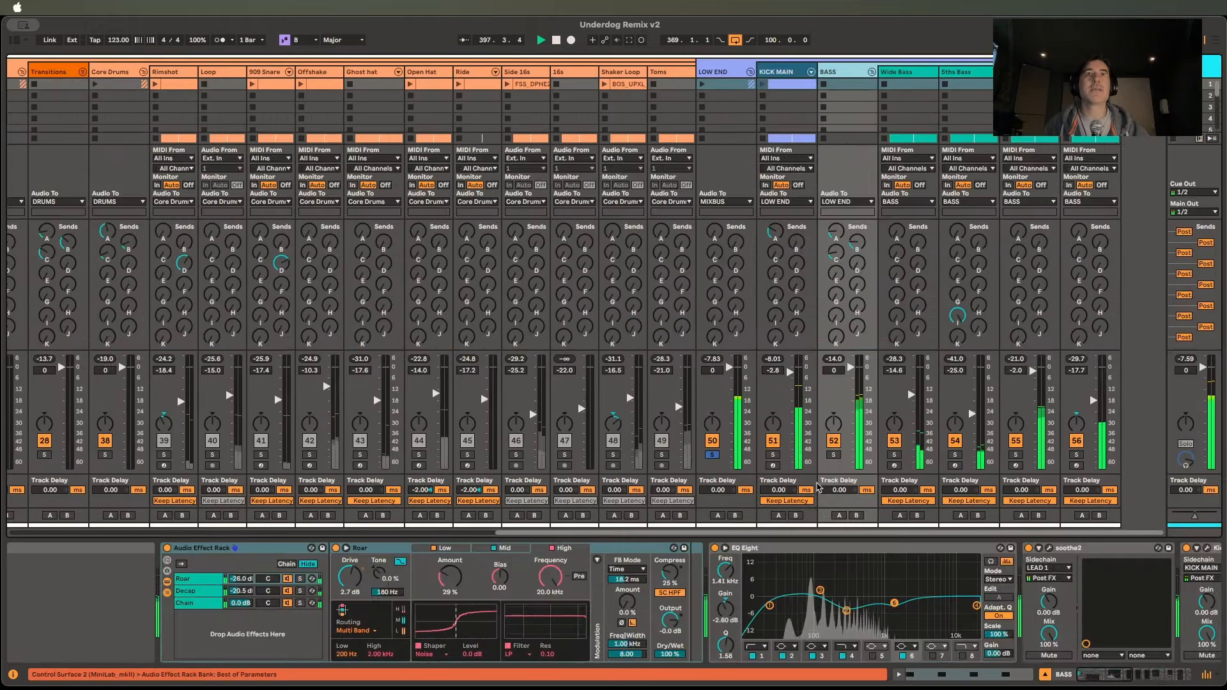
click(834, 456)
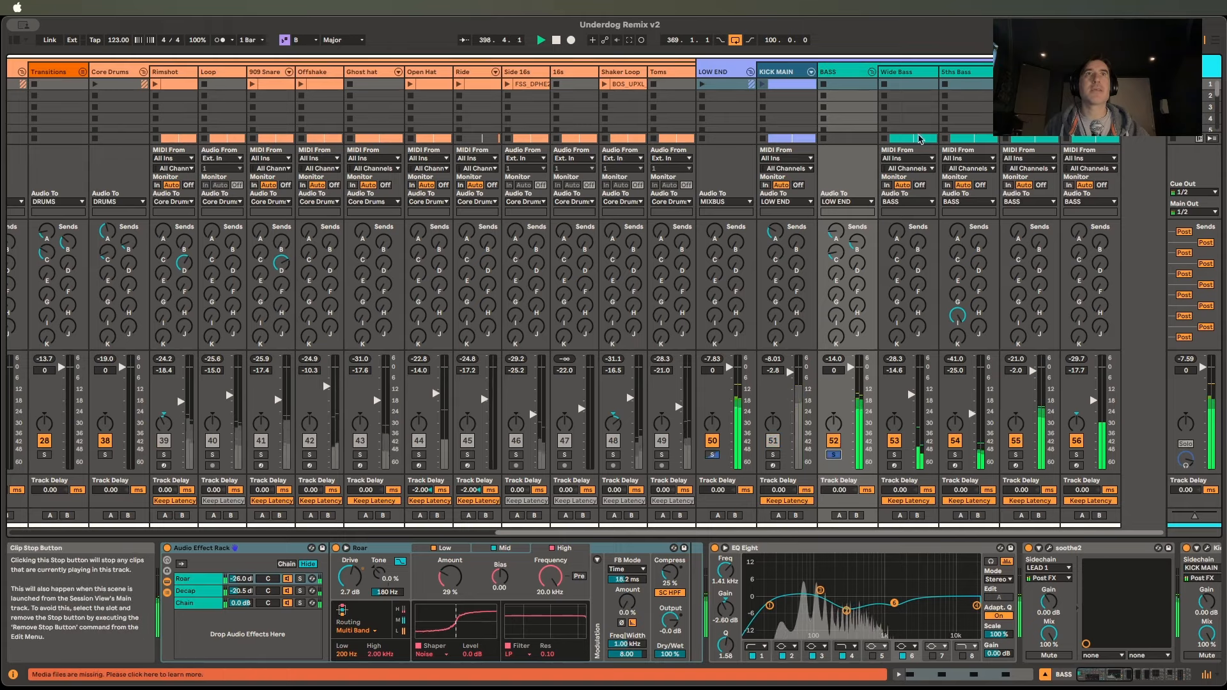
click(898, 72)
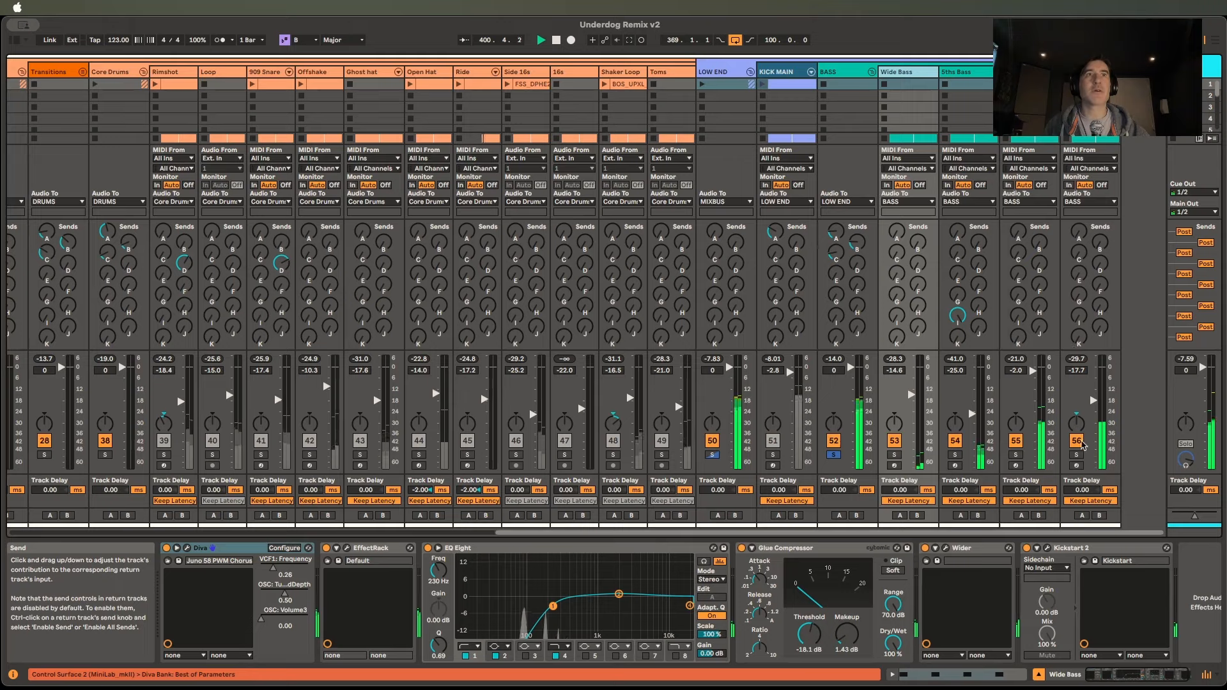
Audition the Sub Sine, Top Bass, 5ths Bass and Wide Bass tracks soloed in turn, and clear the solo.
click(1076, 455)
click(1017, 456)
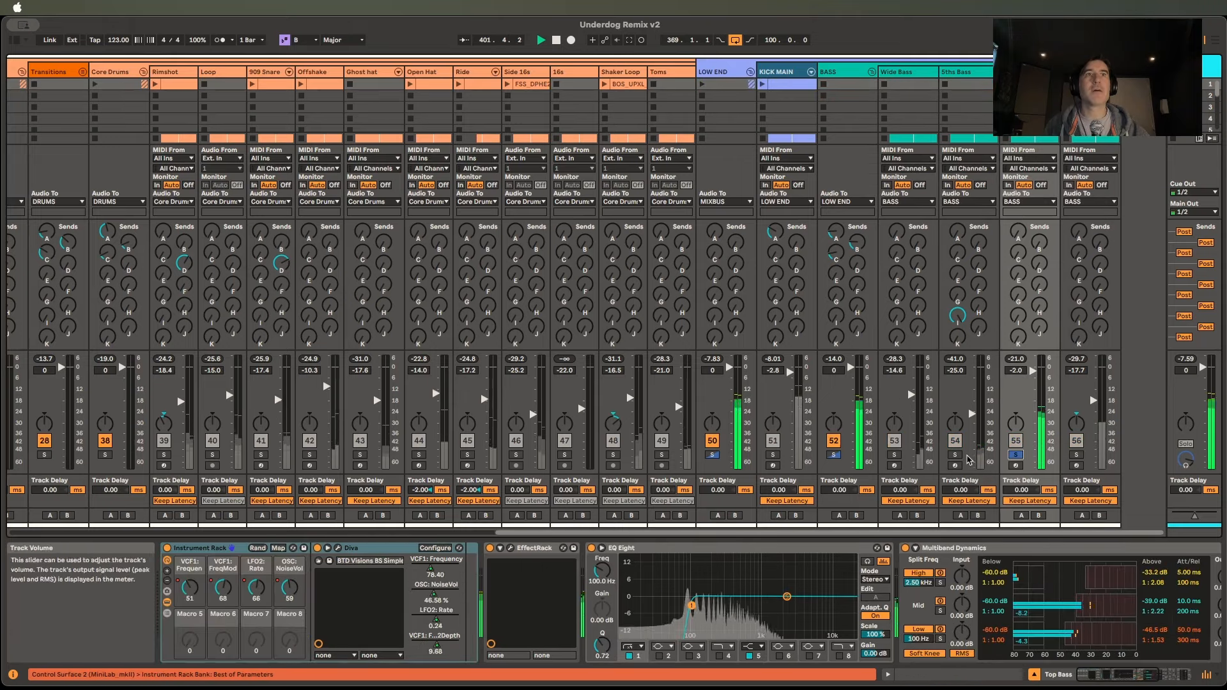
click(955, 455)
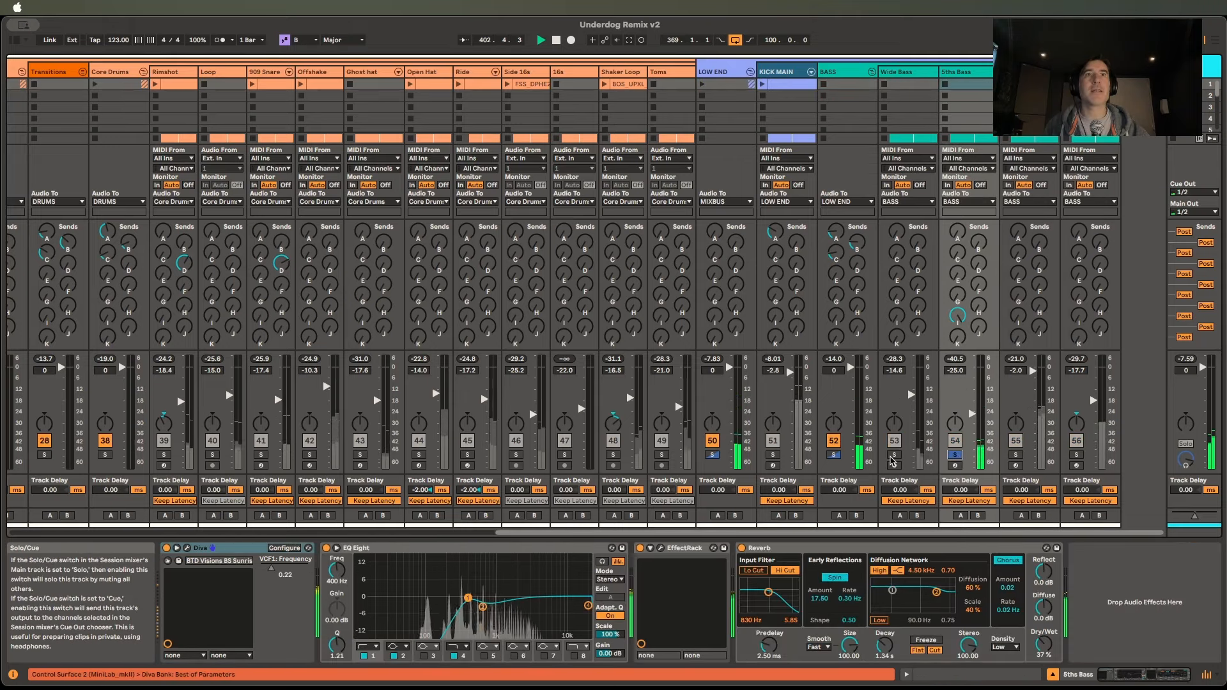
click(894, 455)
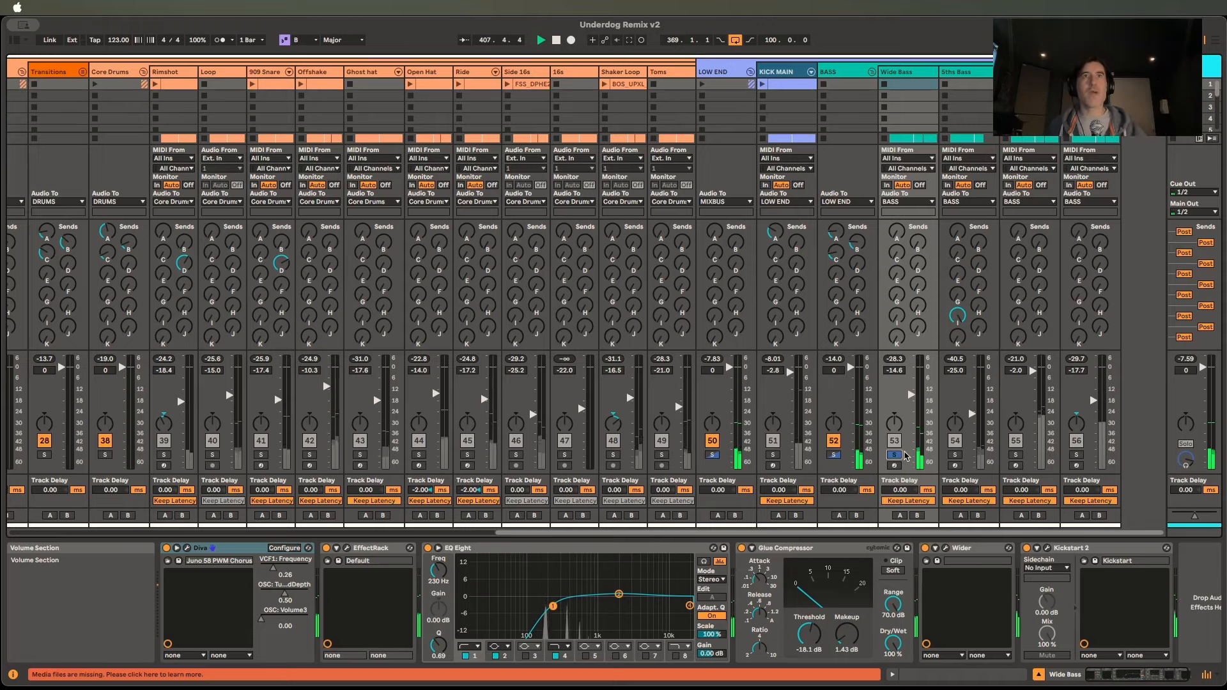
click(902, 455)
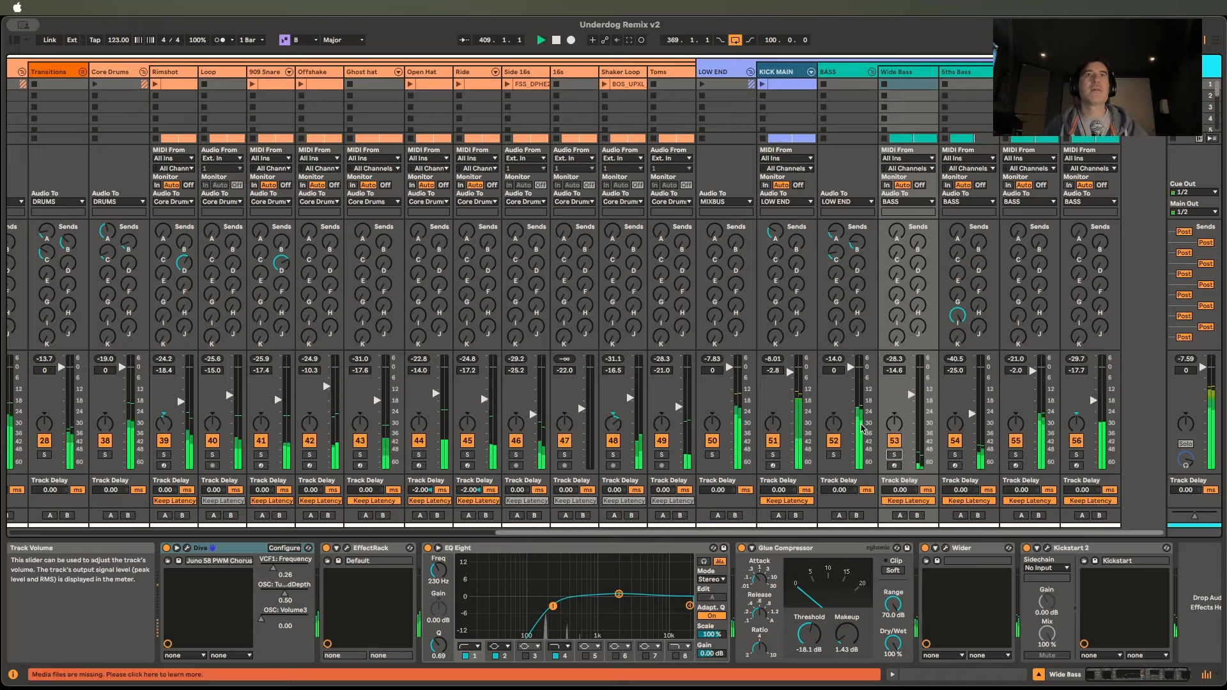
Review the low-end automation in the arrangement and the full set of mixer tracks with everything playing.
key(Tab)
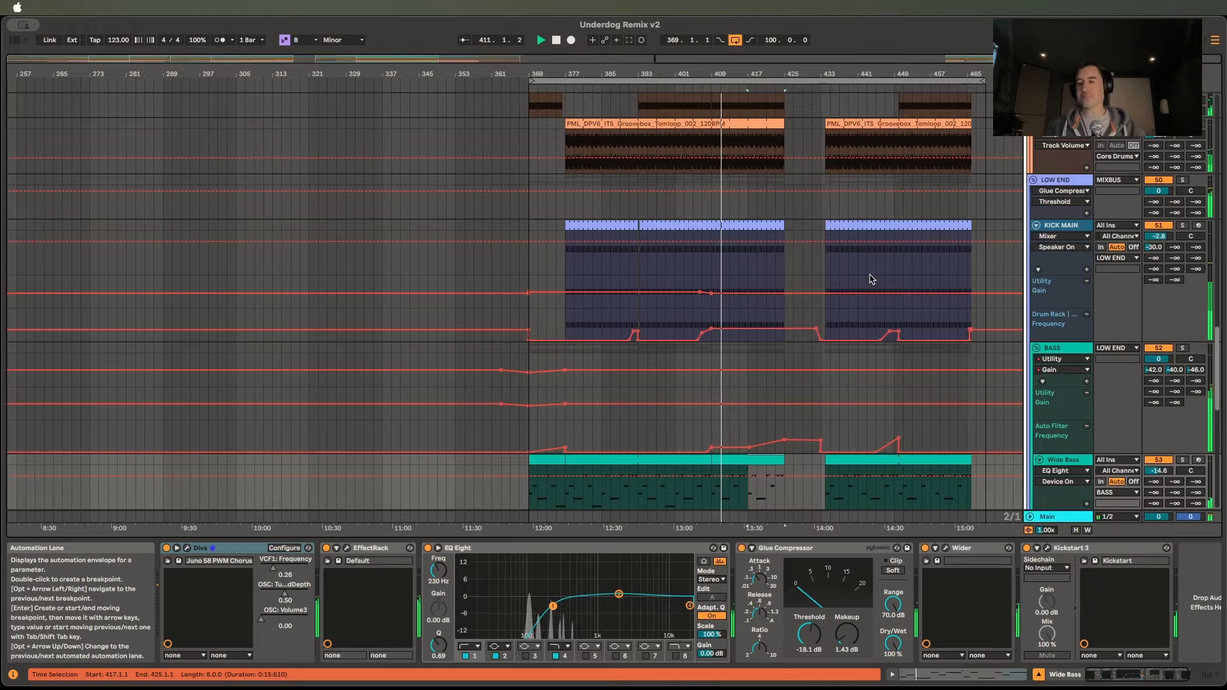
key(Tab)
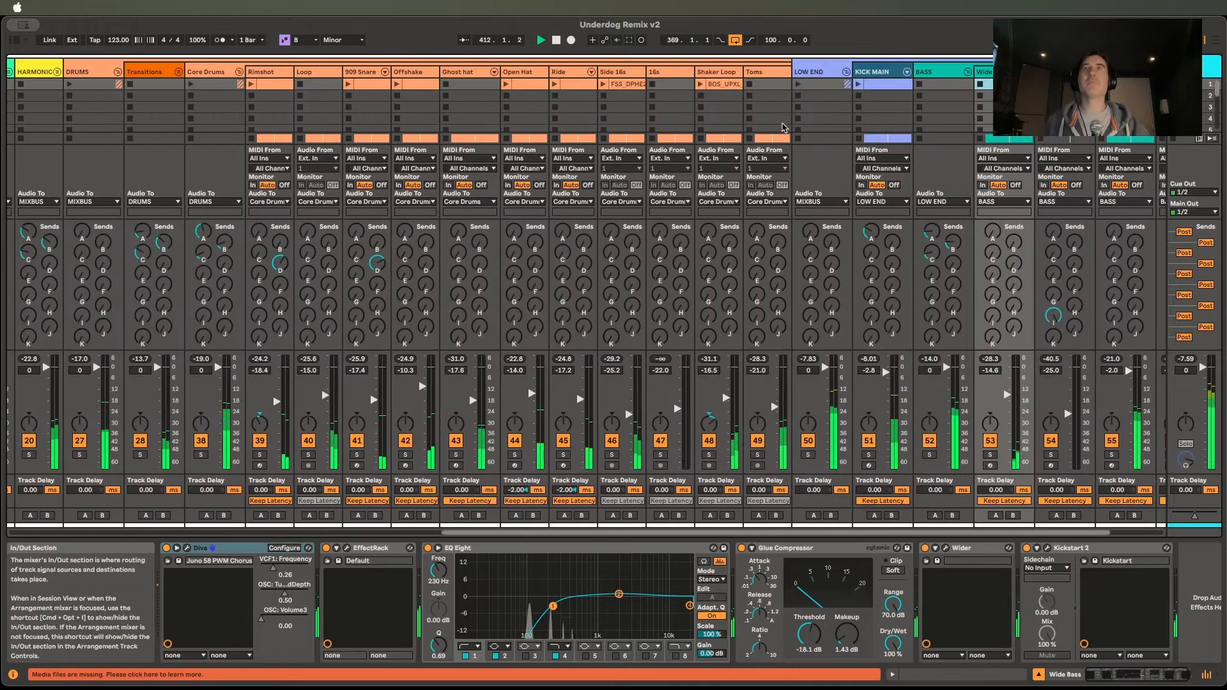
scroll(783, 127, left, 10)
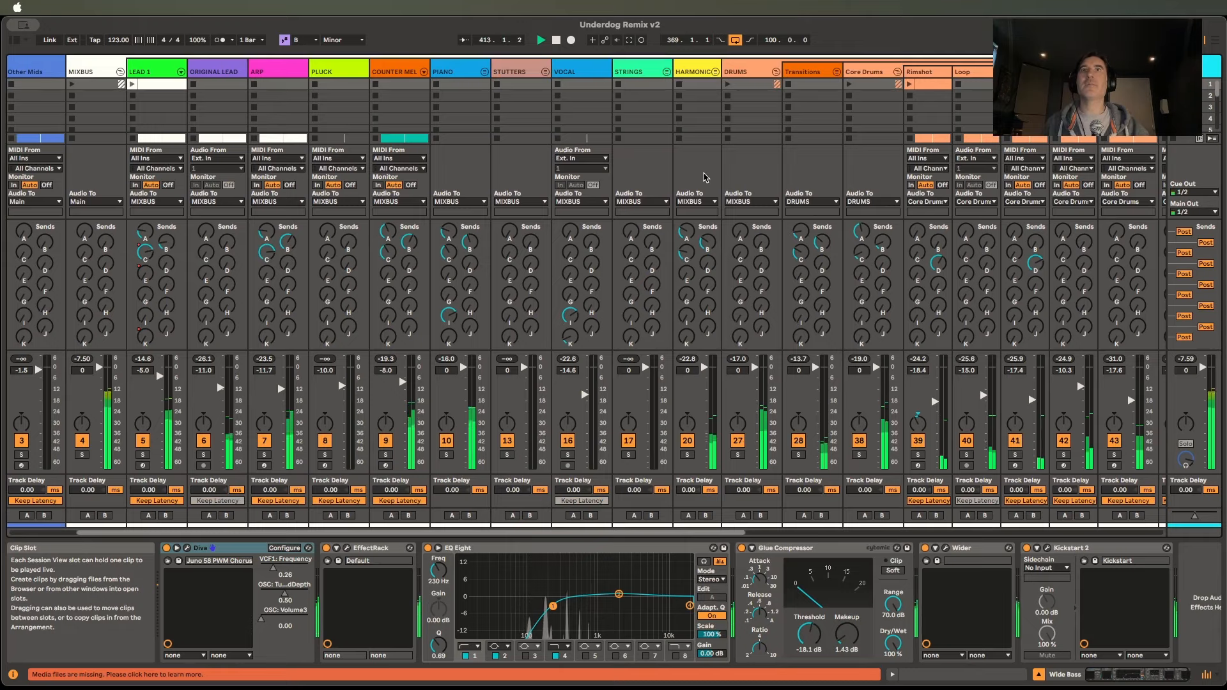
scroll(705, 177, right, 10)
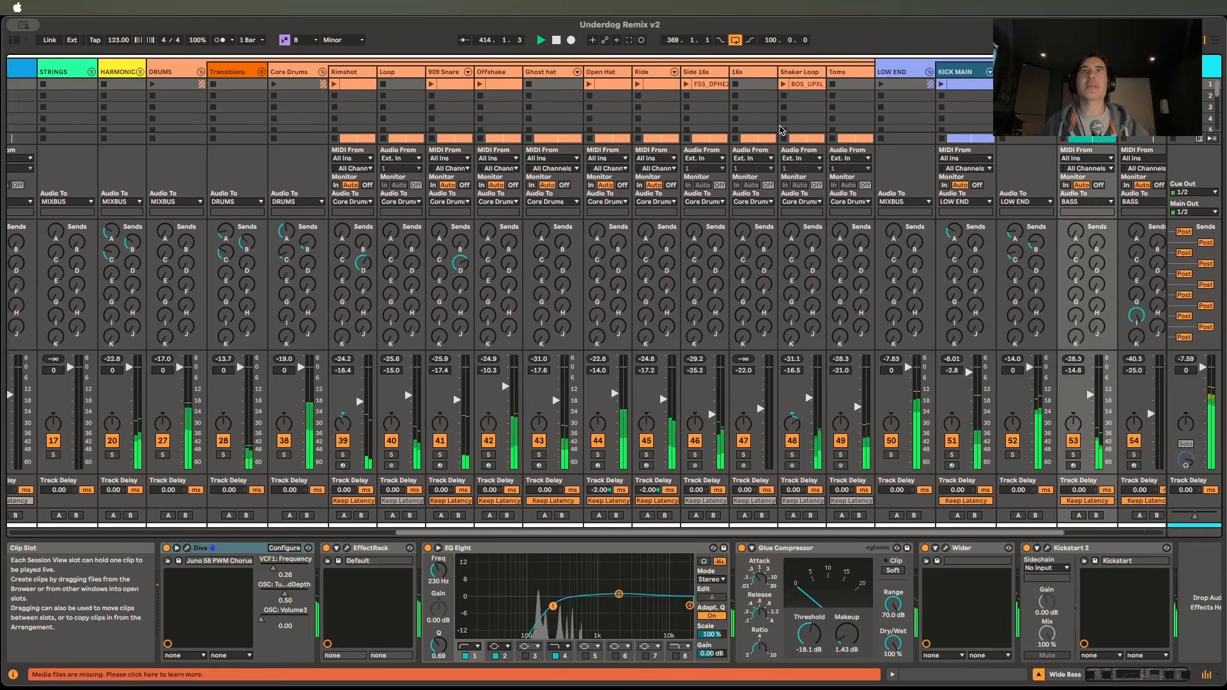
scroll(779, 122, right, 3)
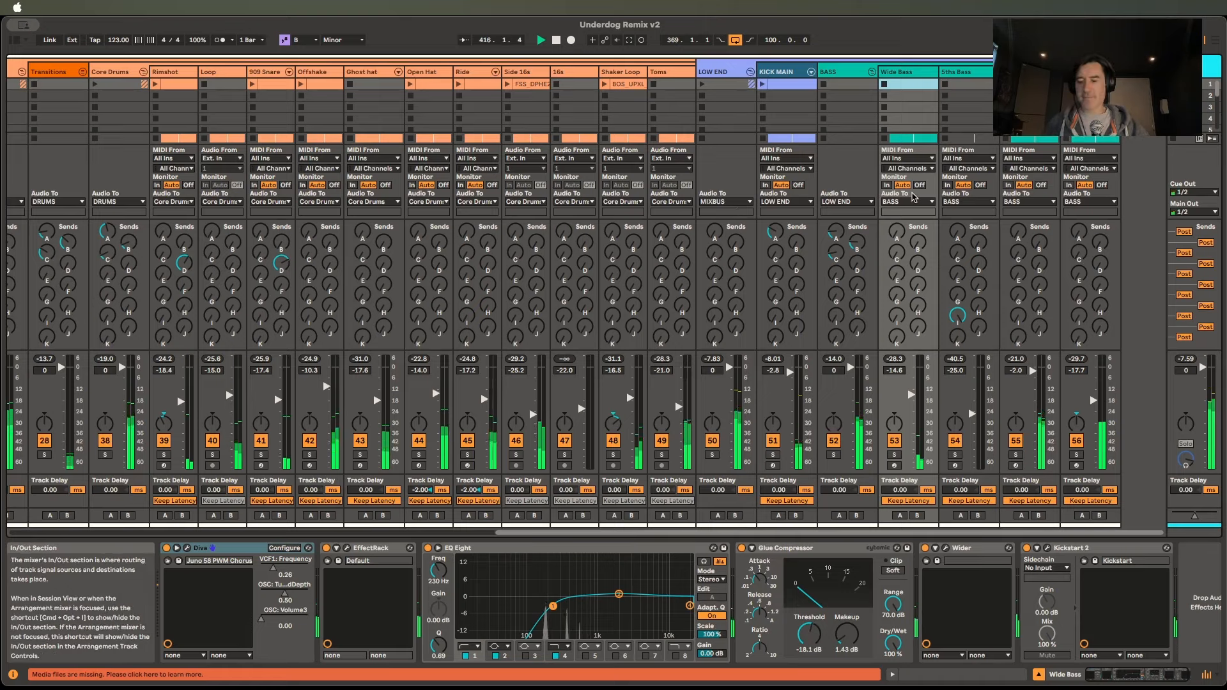
Bring up the return tracks in the mixer and examine the devices on returns A Drum Verb through E Dotted Delay.
scroll(914, 197, right, 9)
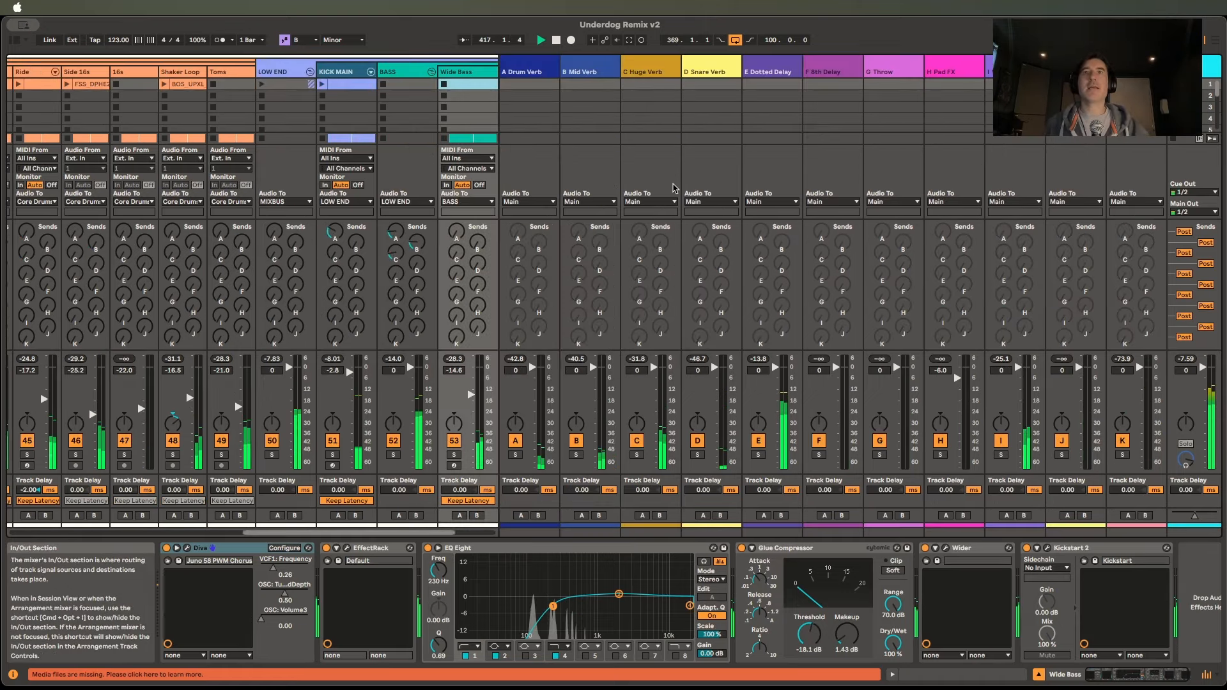
scroll(688, 120, right, 4)
click(535, 72)
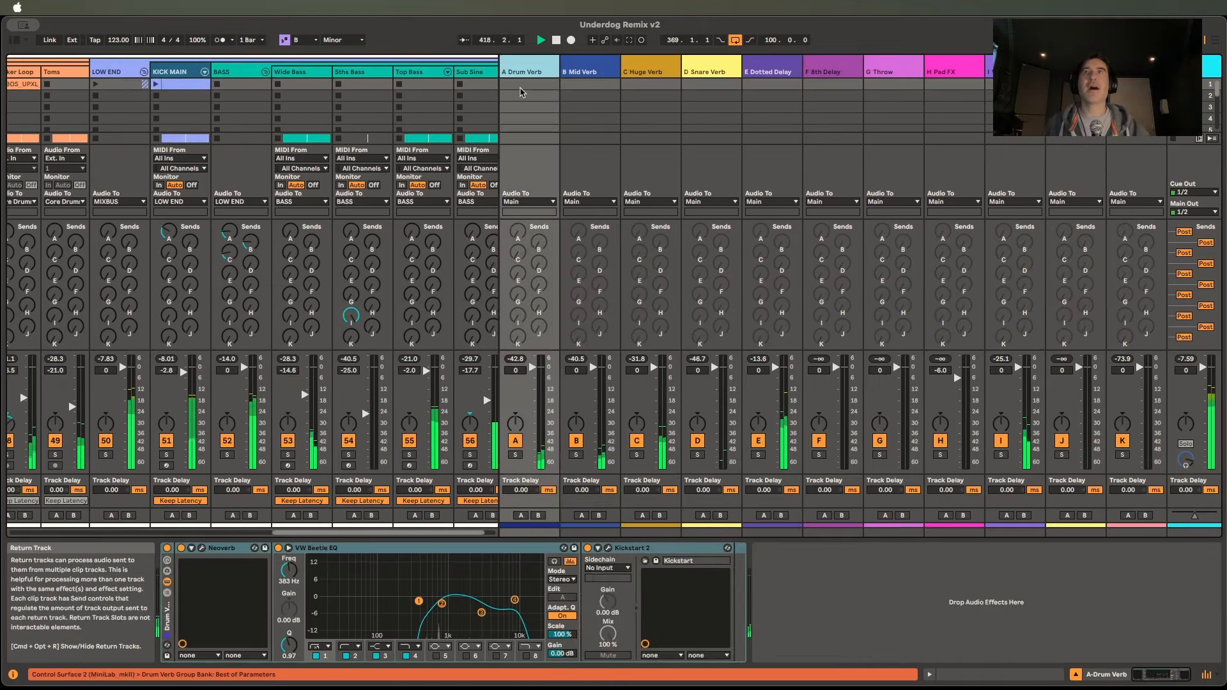
click(591, 72)
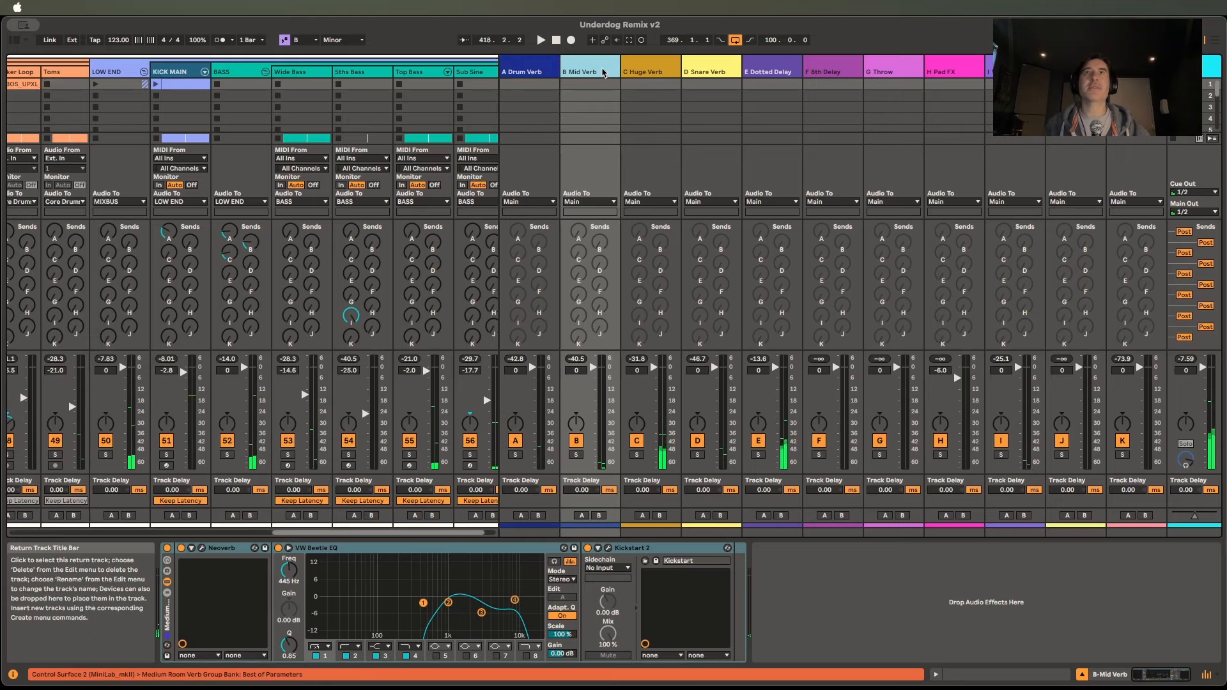
click(649, 72)
click(709, 72)
click(792, 72)
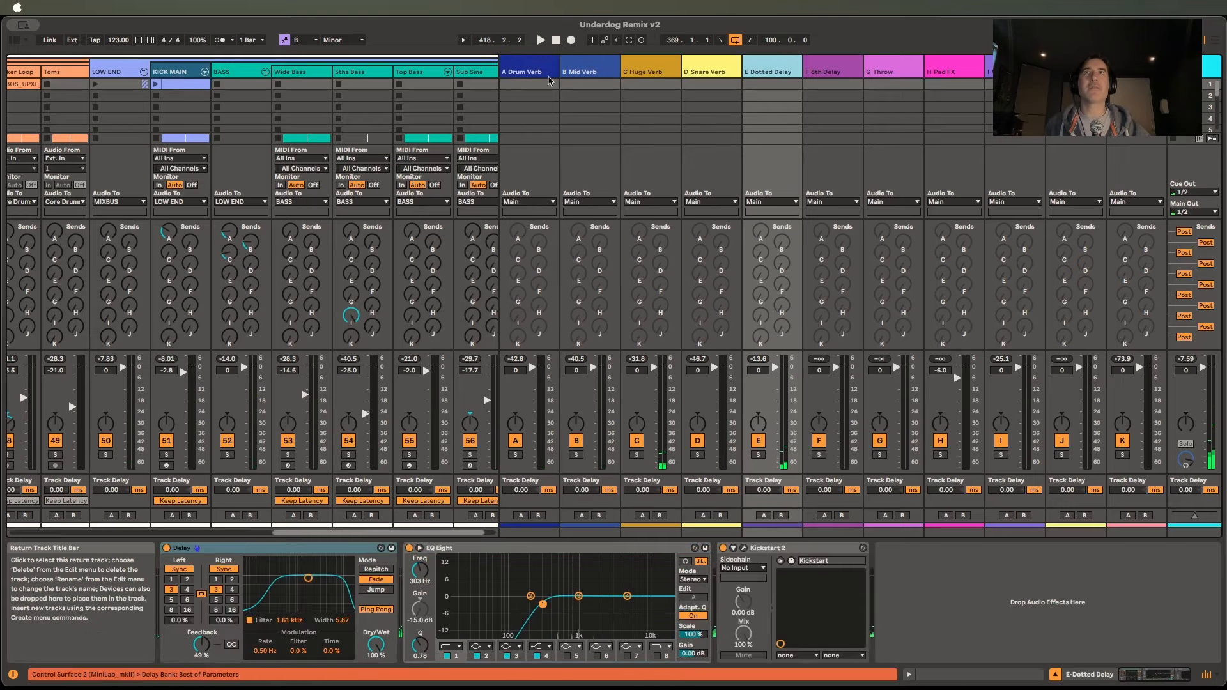
Highlight all return tracks from A Drum Verb to K Parallel, and reselect only A Drum Verb to view its devices.
click(529, 72)
shift+click(1138, 71)
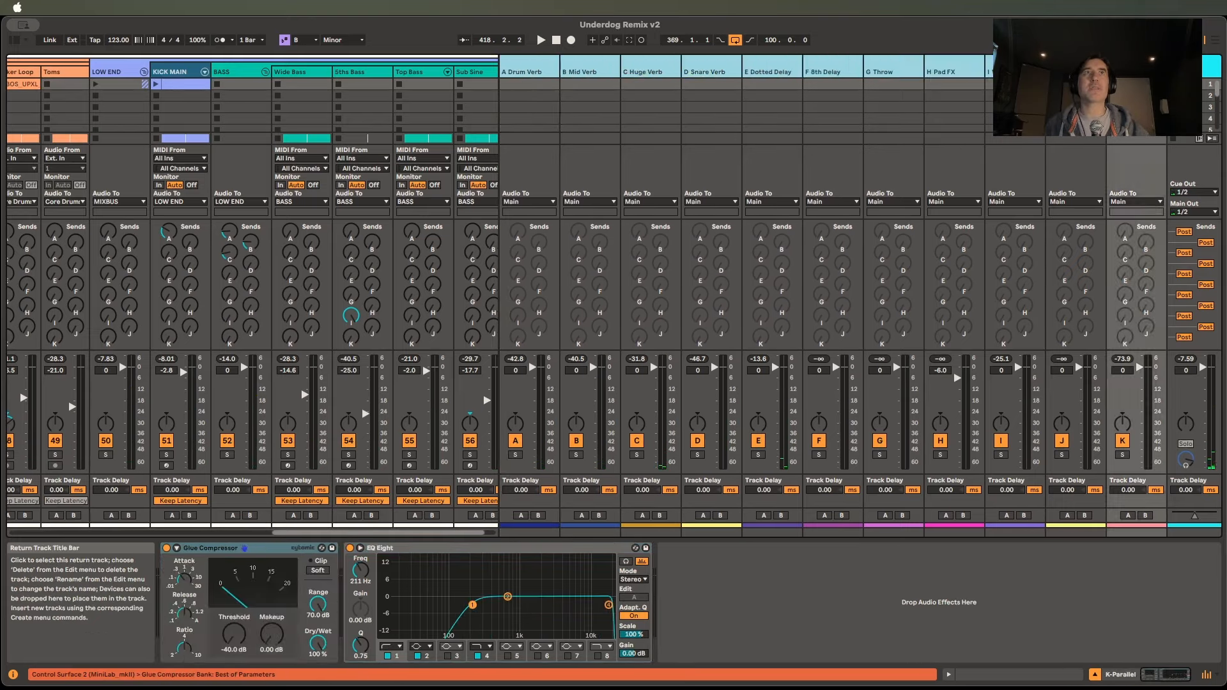
click(541, 73)
click(576, 72)
click(511, 69)
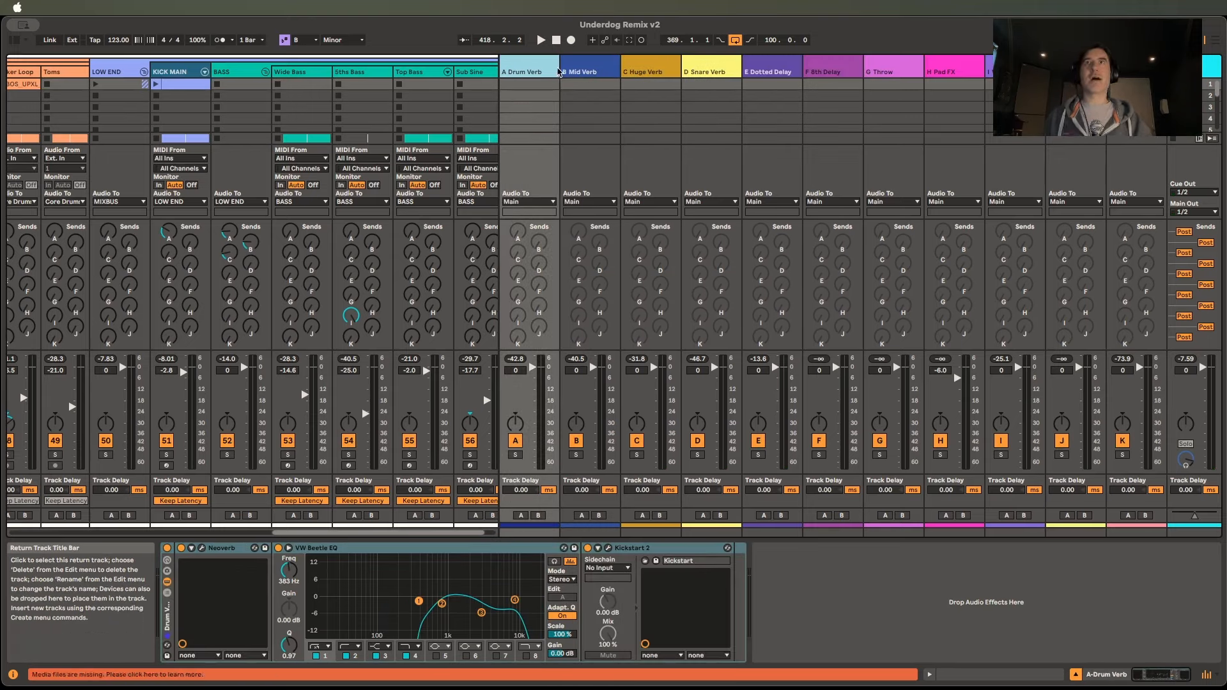
Examine the device chains on return tracks B Mid Verb through F 8th Delay one after another.
click(605, 72)
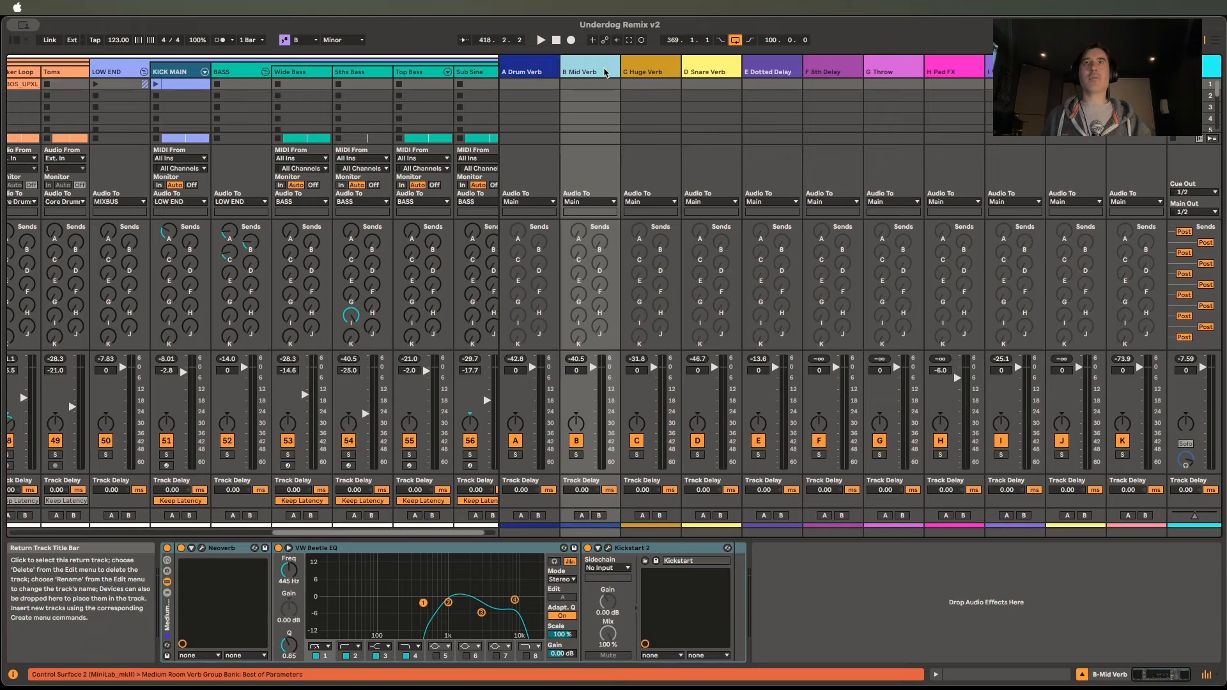
click(653, 73)
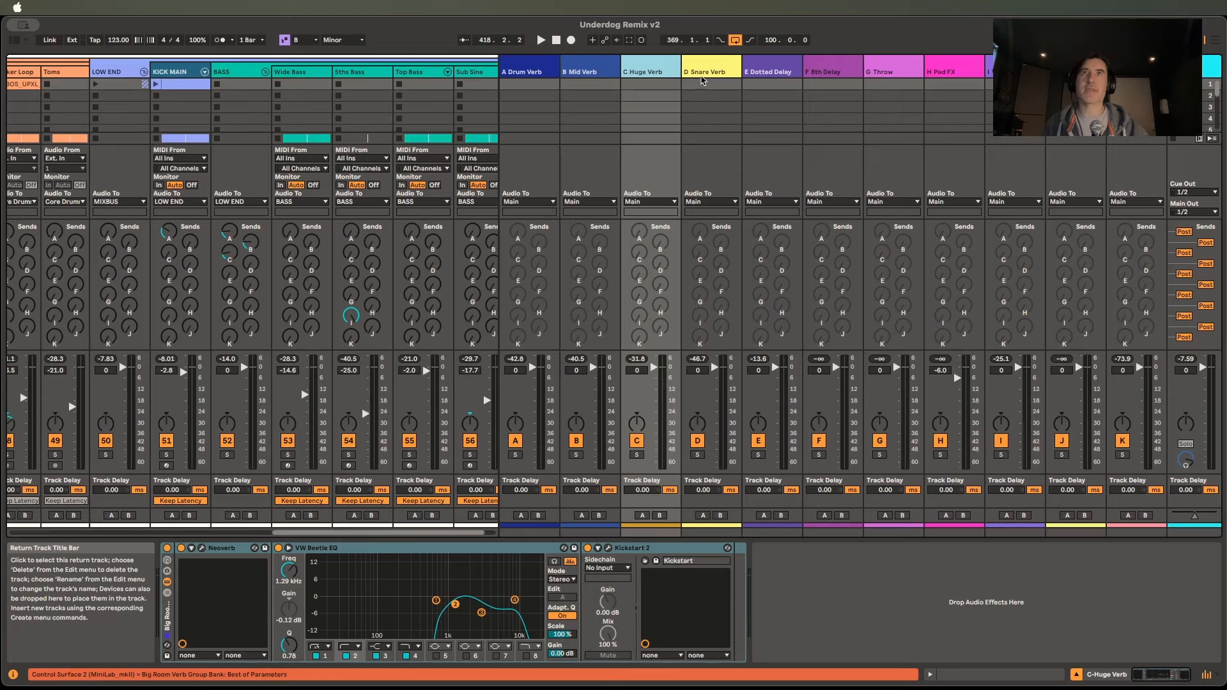
click(710, 72)
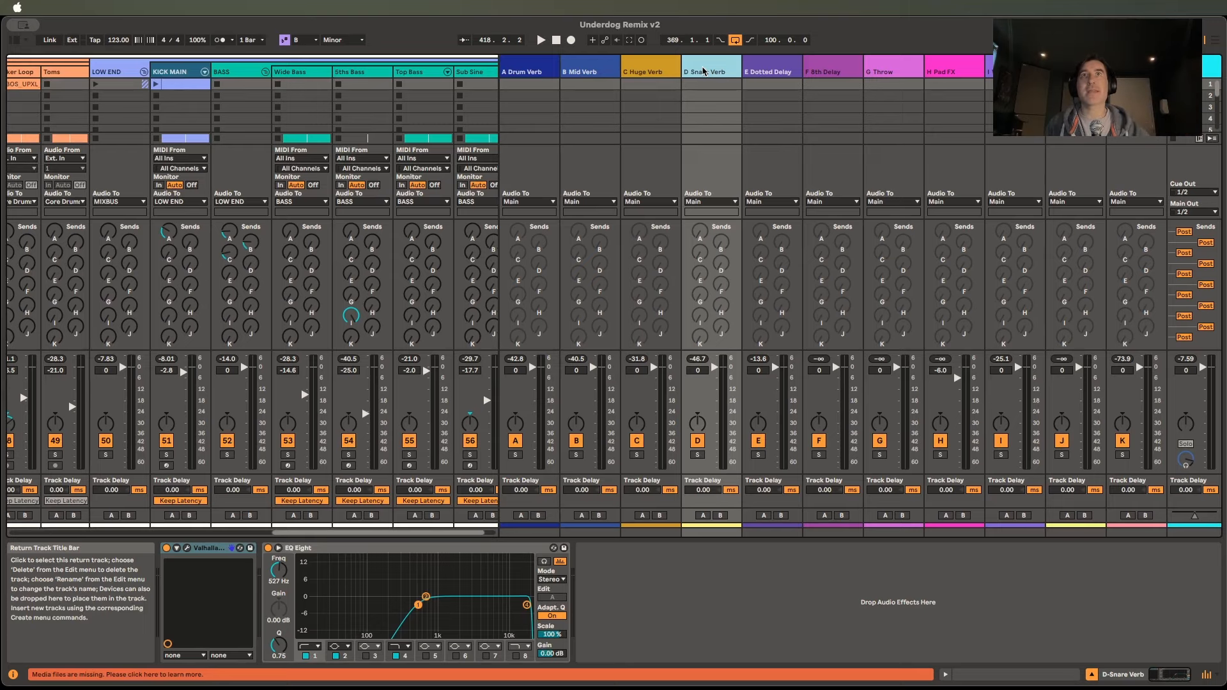
click(778, 72)
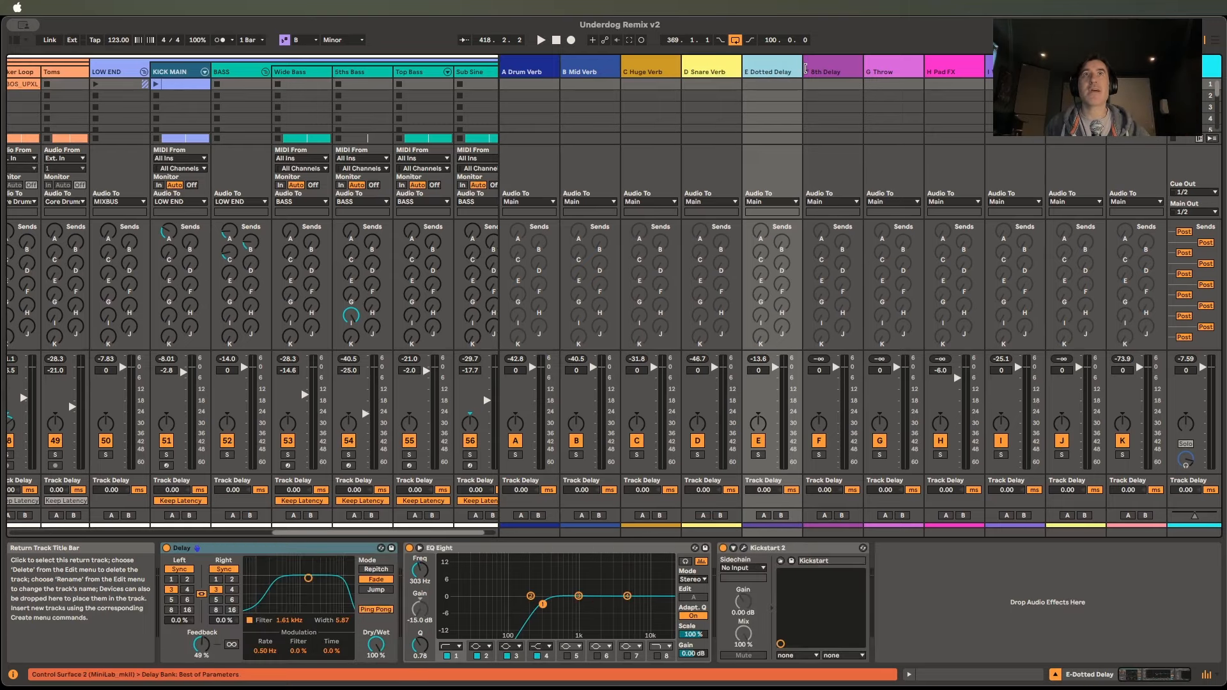
scroll(786, 78, right, 2)
click(824, 73)
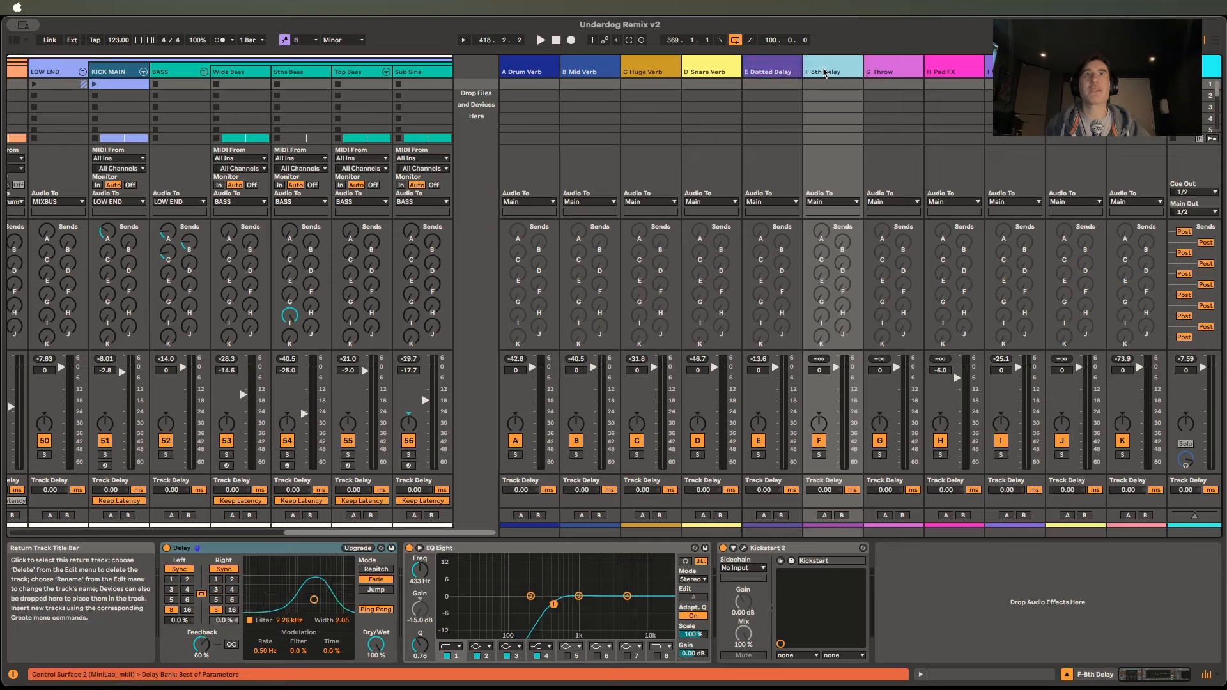
Examine the ValhallaSupermassive settings on the G Throw return, and close the plug-in window.
click(902, 68)
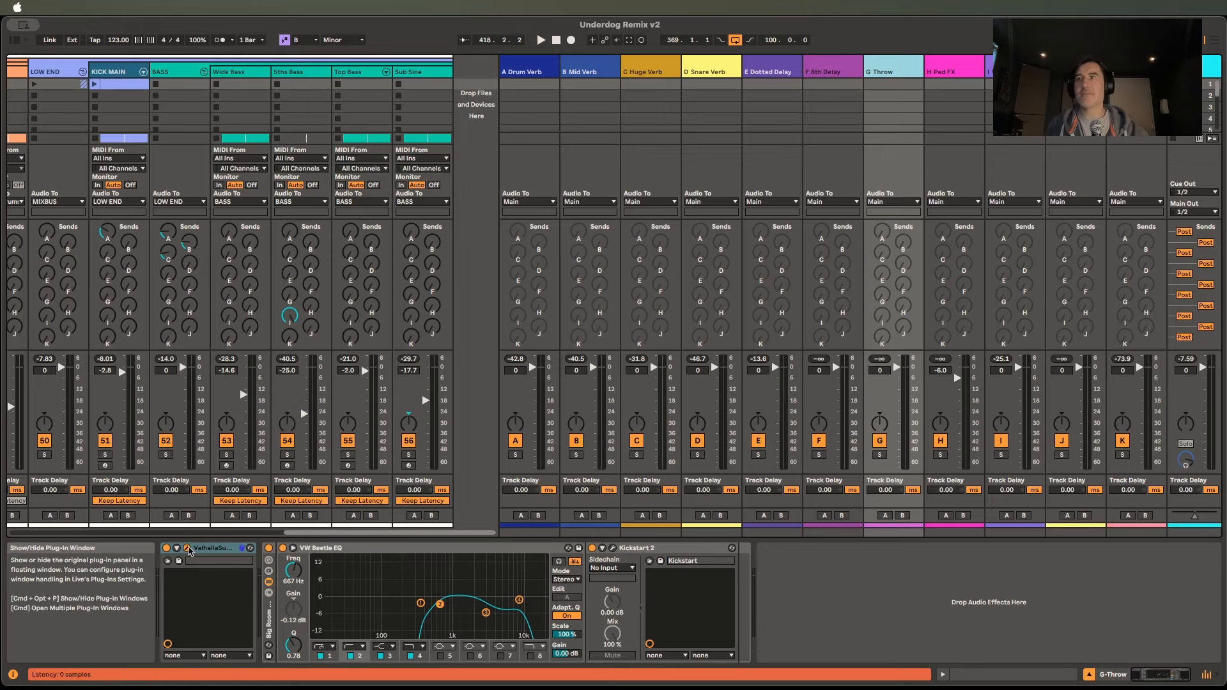
drag(576, 689, 615, 217)
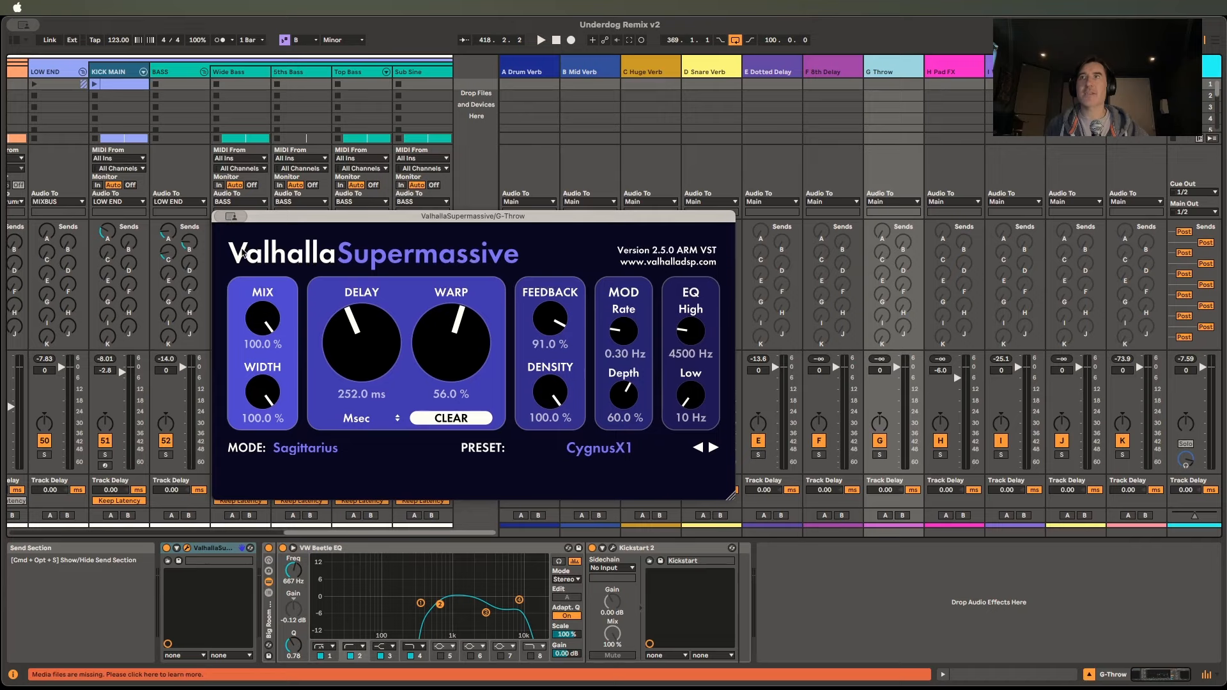
key(super+w)
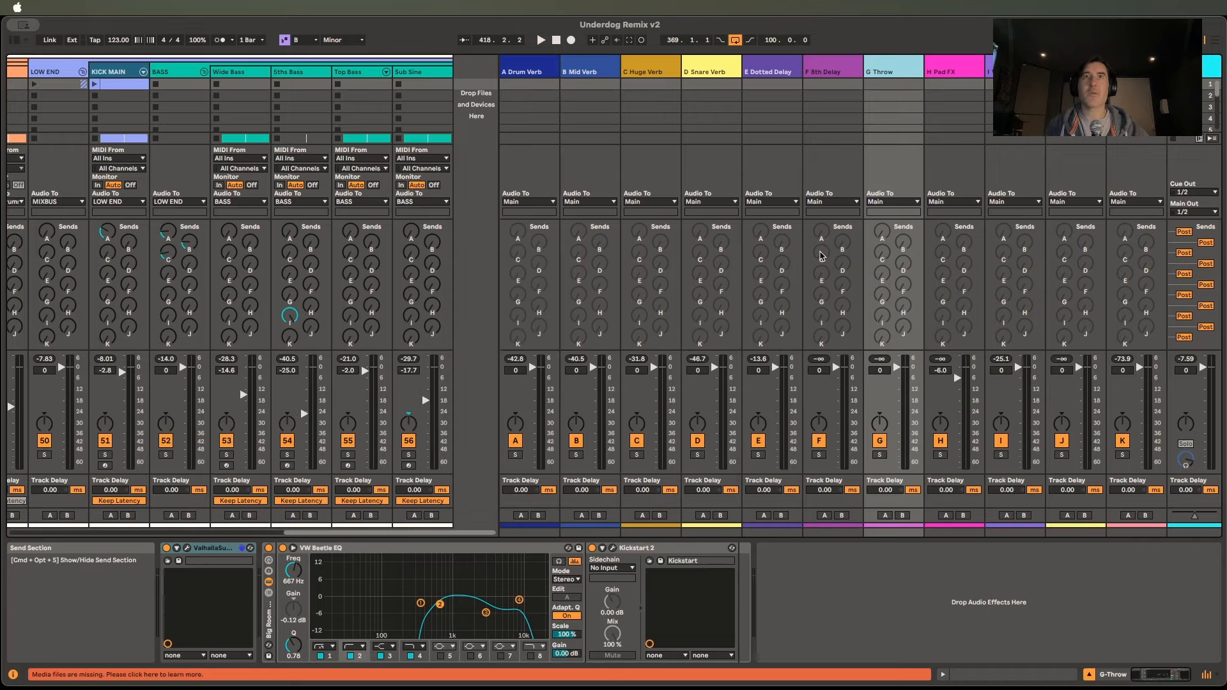
Examine the full H Pad FX device chain, including the Crystallizer in its EffectRack, through to Kickstart 2.
click(970, 67)
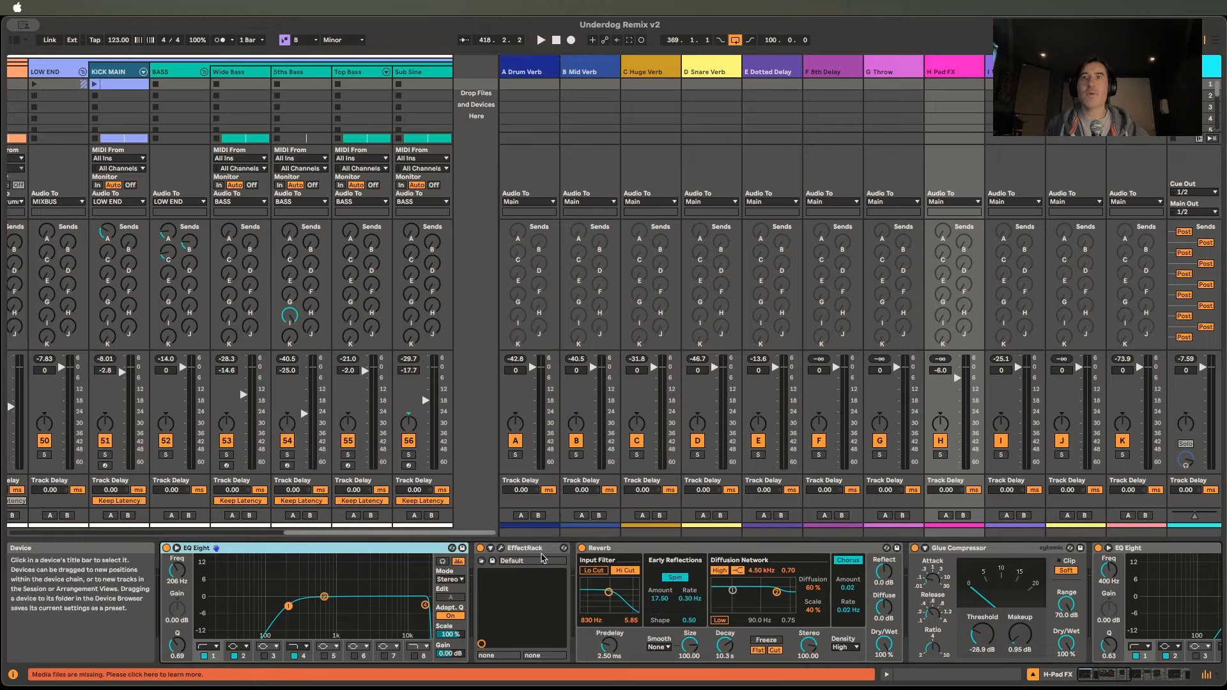
scroll(527, 558, right, 2)
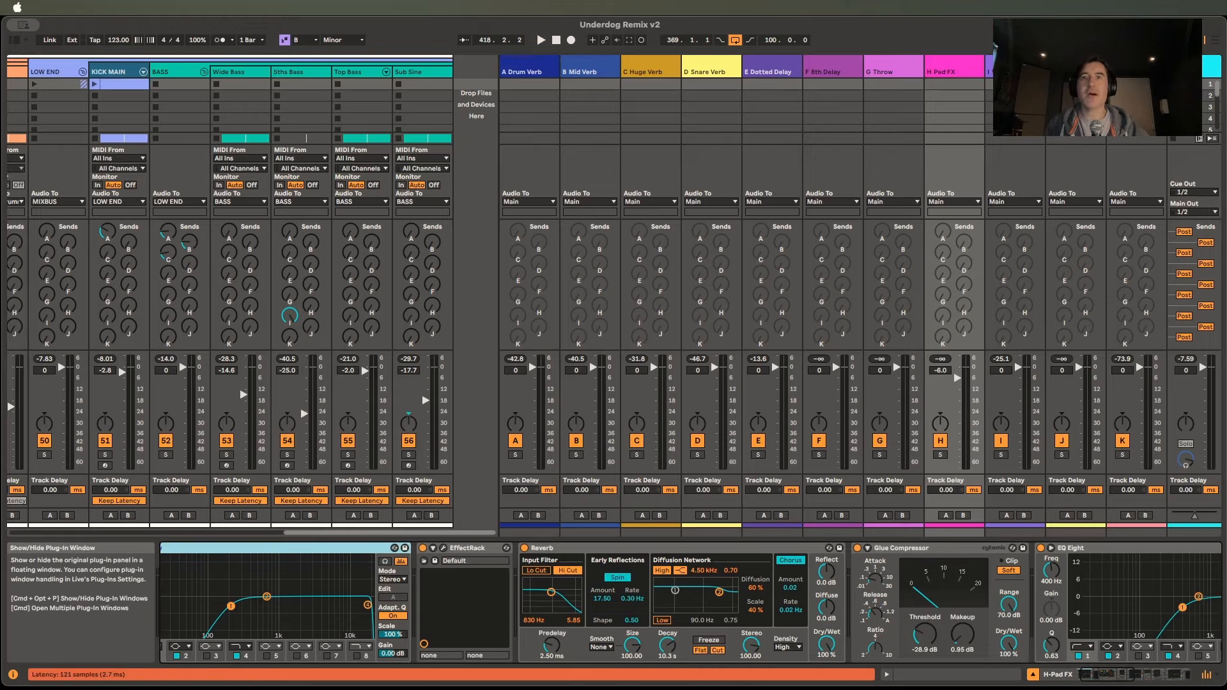
click(443, 548)
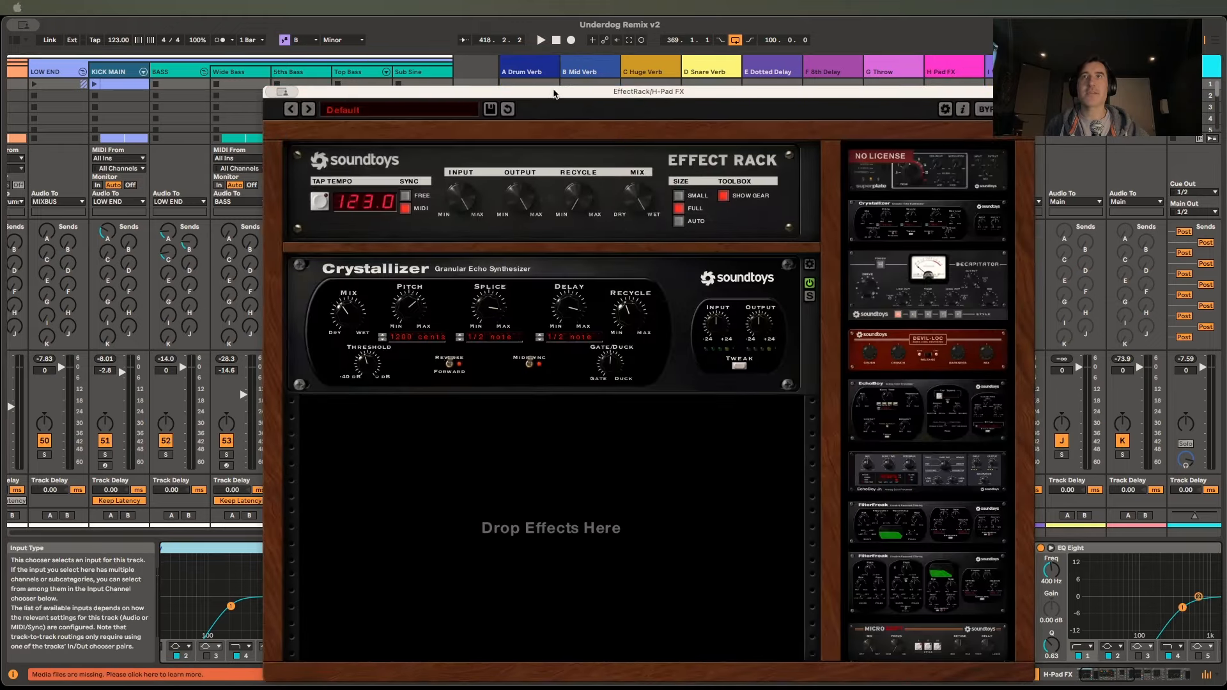
click(268, 84)
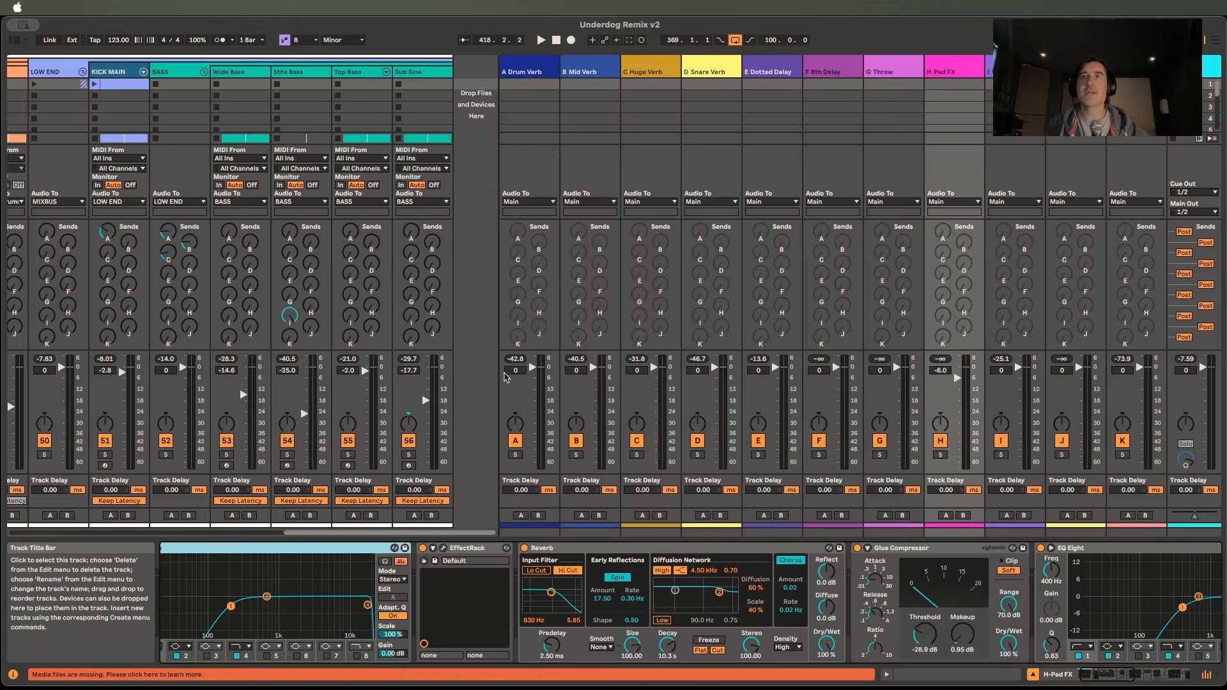
scroll(901, 618, right, 5)
scroll(902, 614, right, 7)
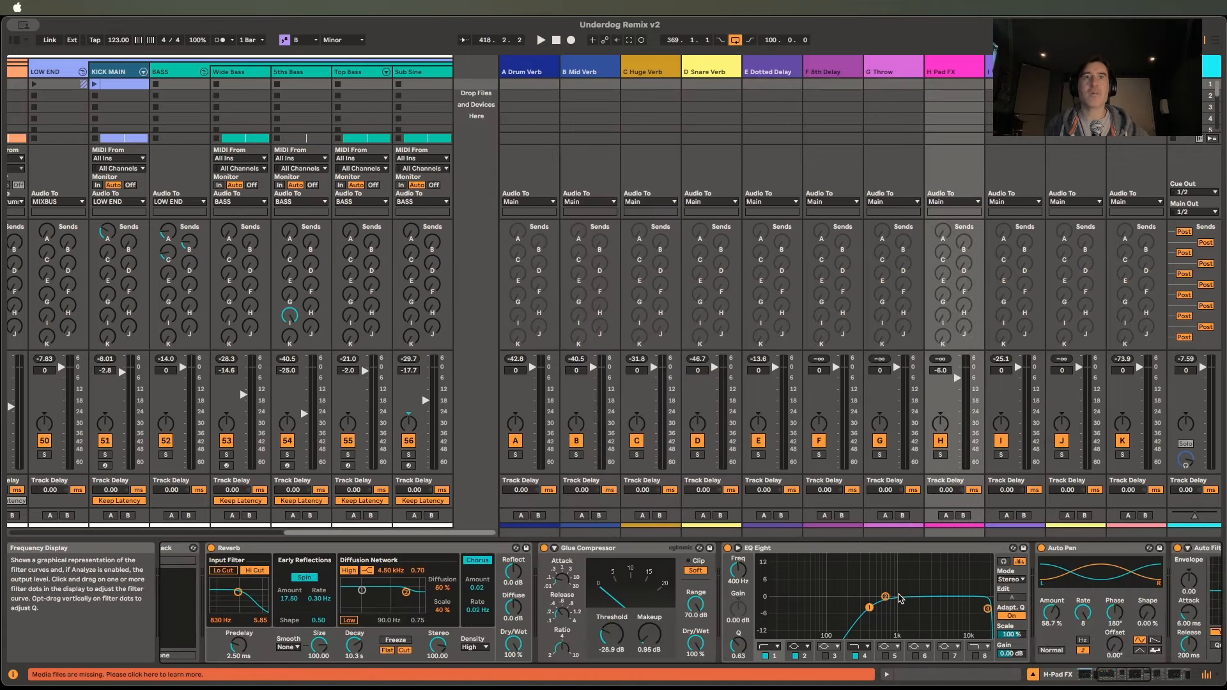
scroll(901, 599, left, 8)
scroll(900, 598, left, 2)
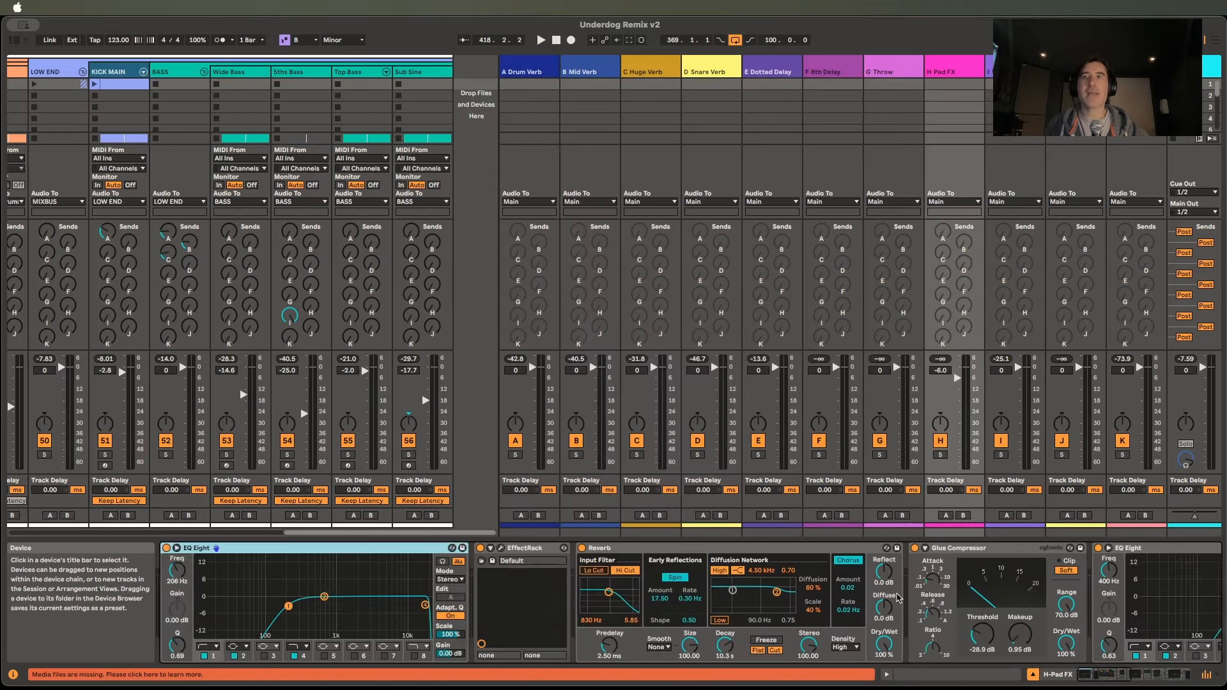
scroll(720, 578, right, 8)
scroll(716, 577, right, 5)
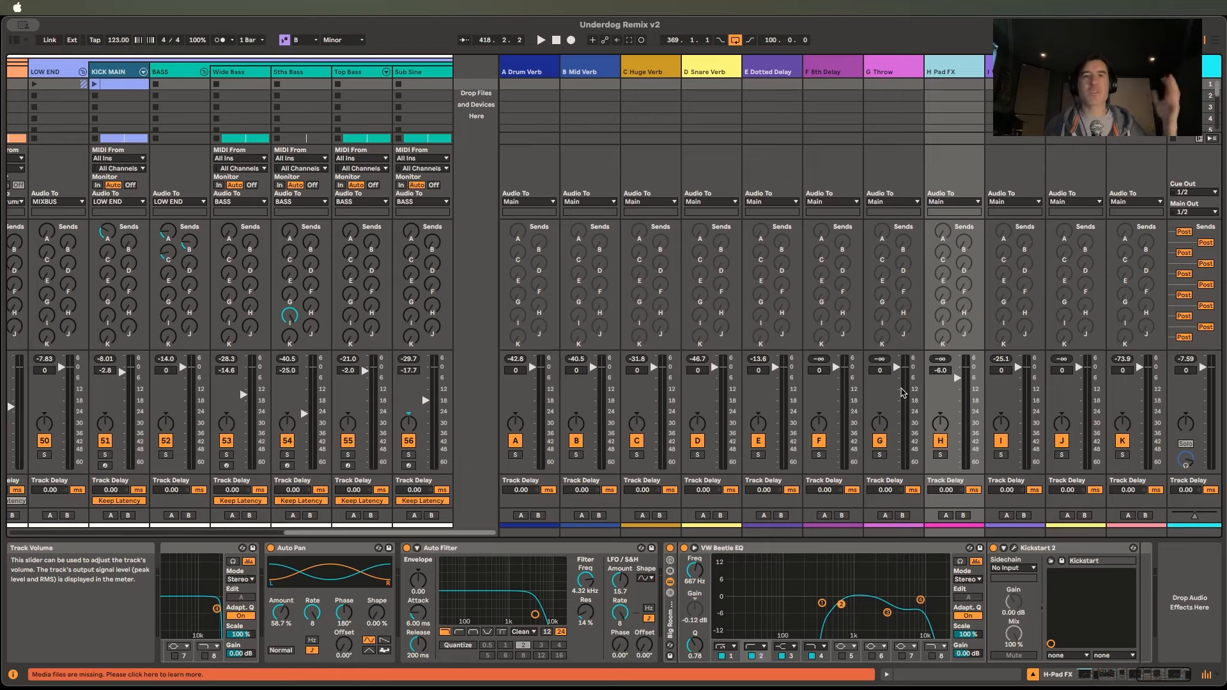
Examine the devices on returns I Widener, J SuperM and K Parallel, including the ValhallaSupermassive settings on J.
click(1004, 180)
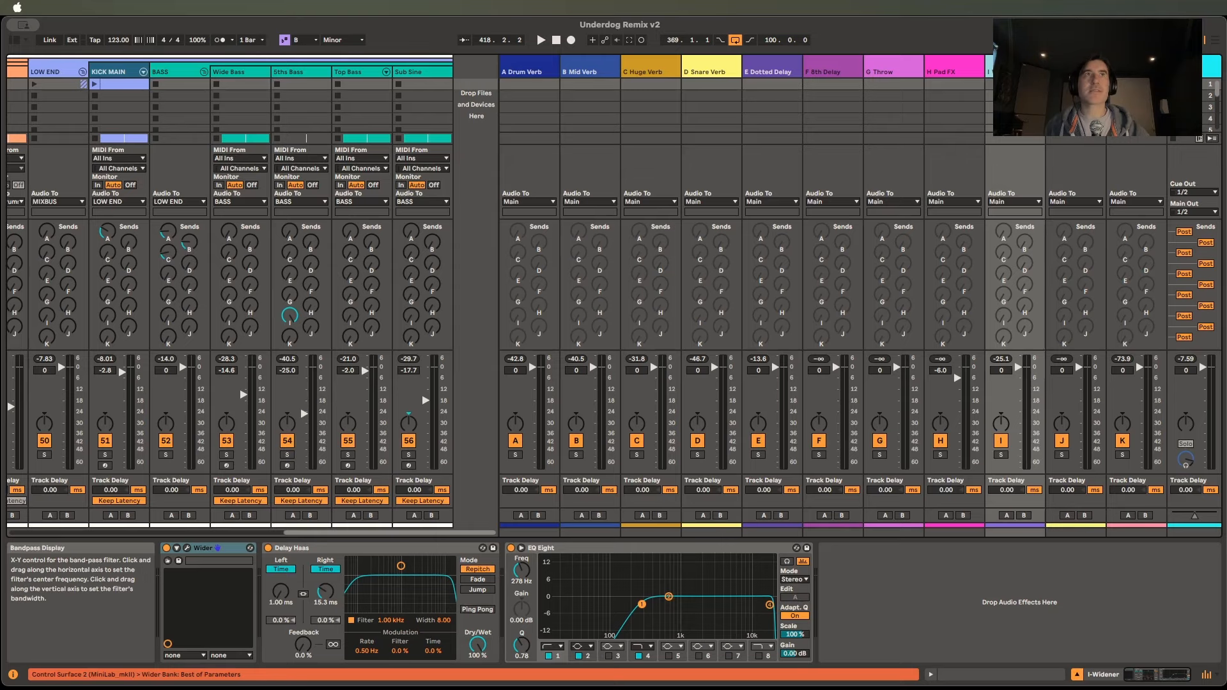
key(Right)
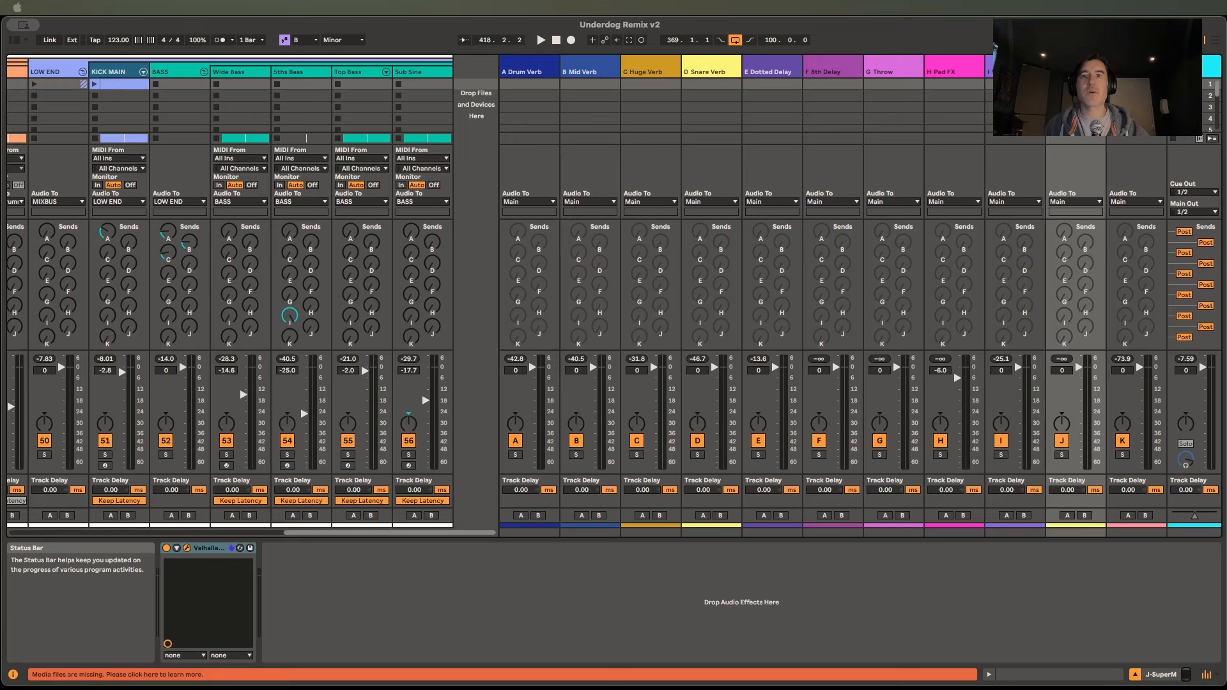
drag(396, 689, 425, 244)
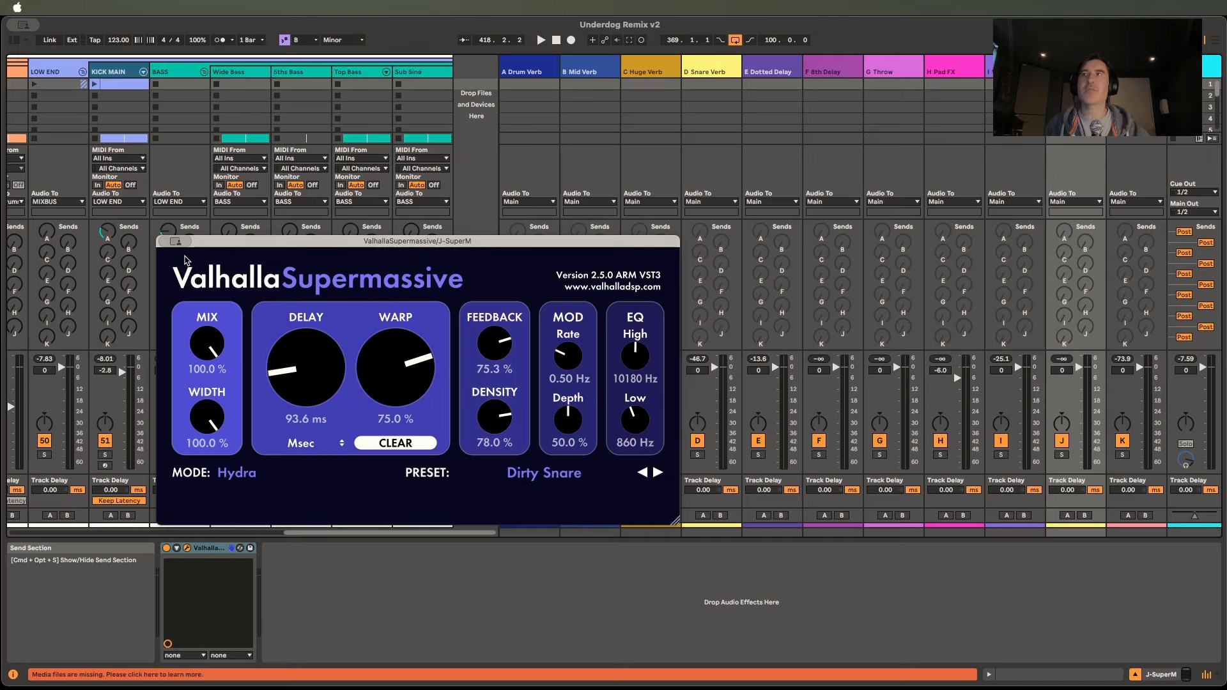
key(super+w)
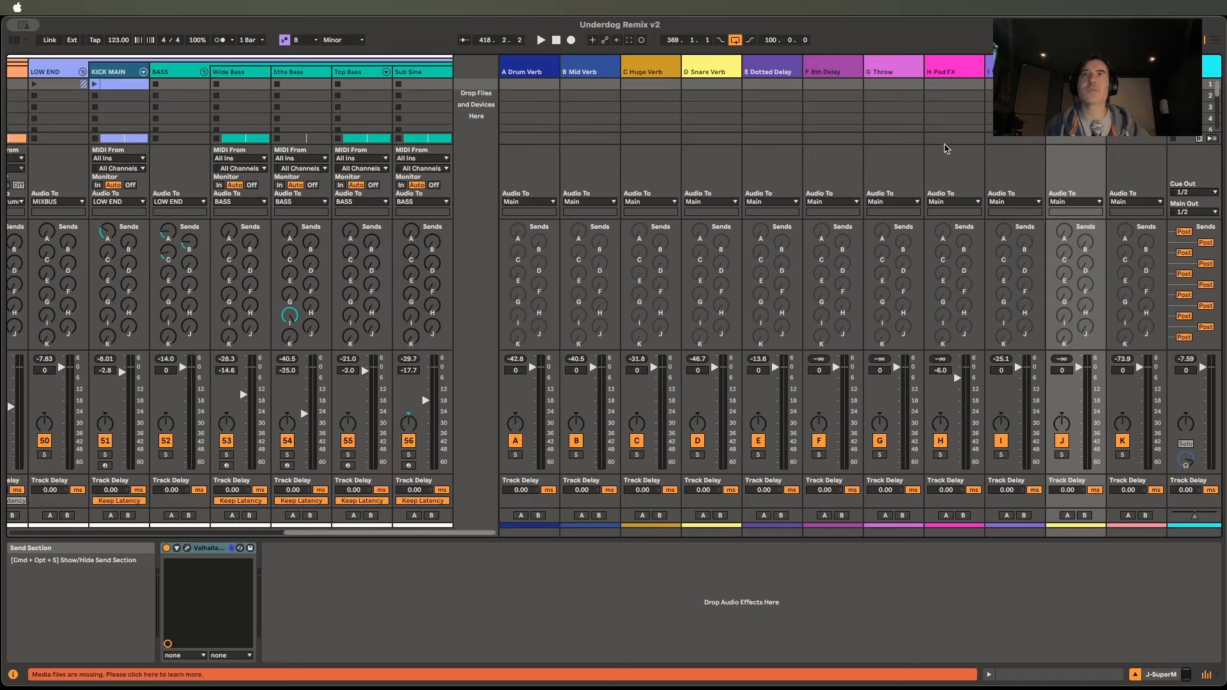
click(1137, 72)
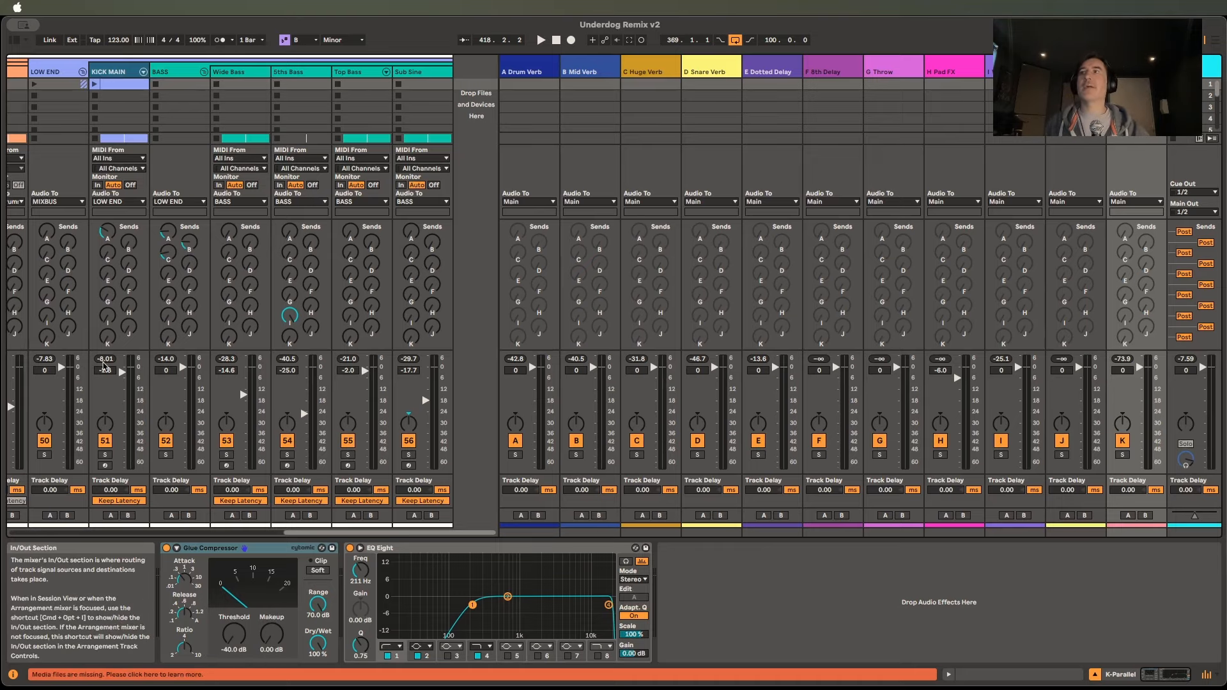
Audition the LOW END group soloed from an earlier arrangement section, and show the mixer with the device view hidden.
click(44, 454)
key(space)
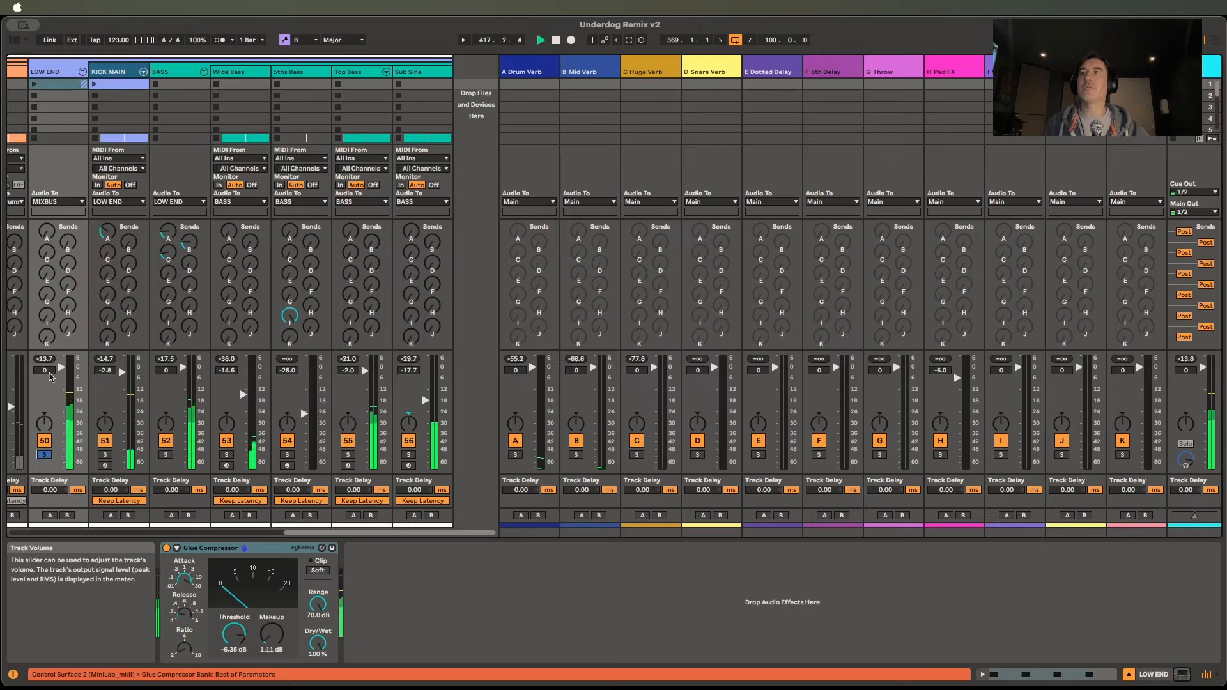
key(Tab)
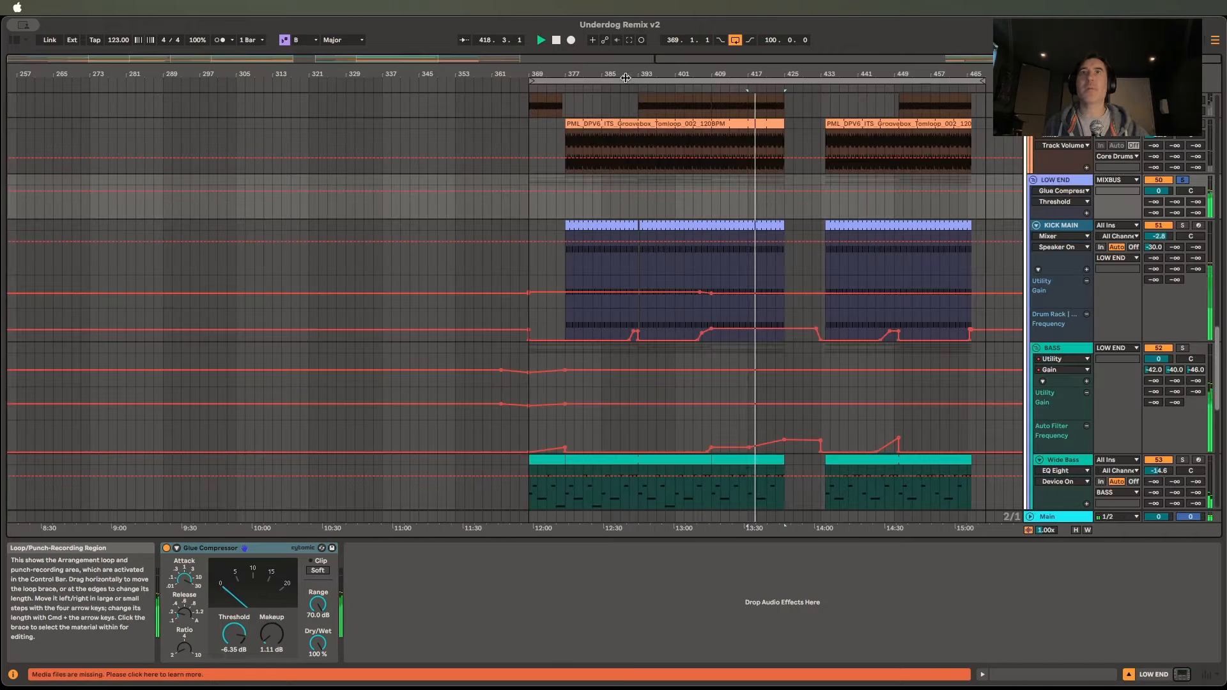
key(Tab)
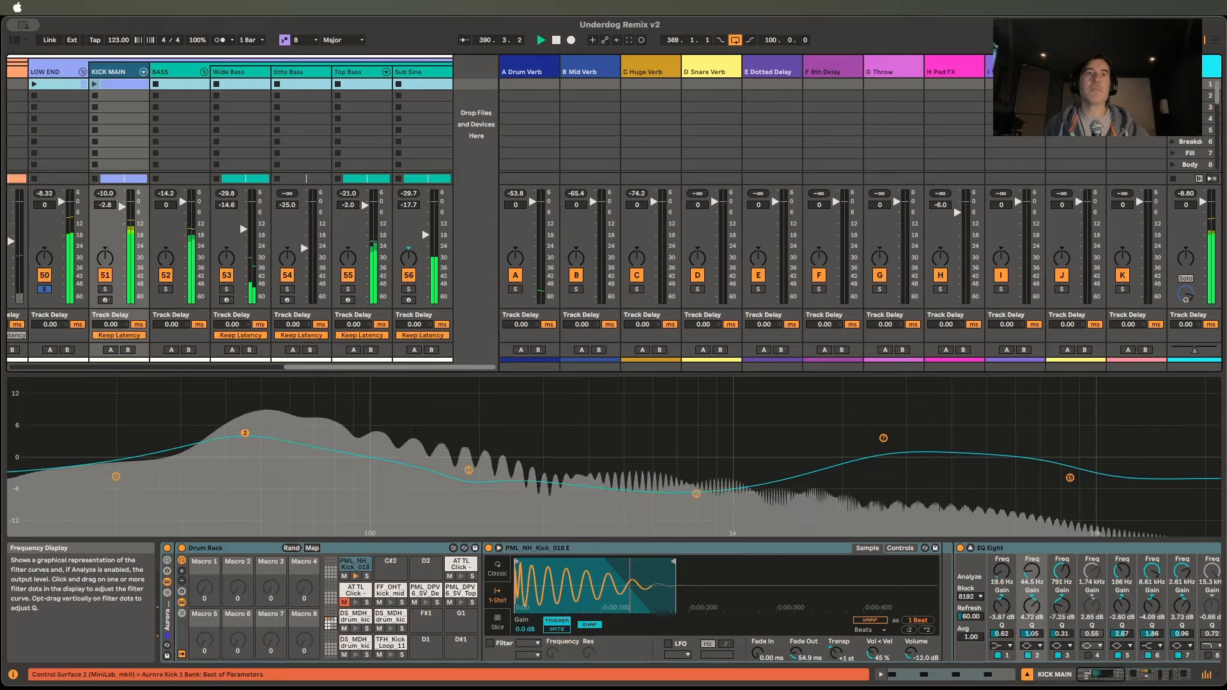
click(1028, 676)
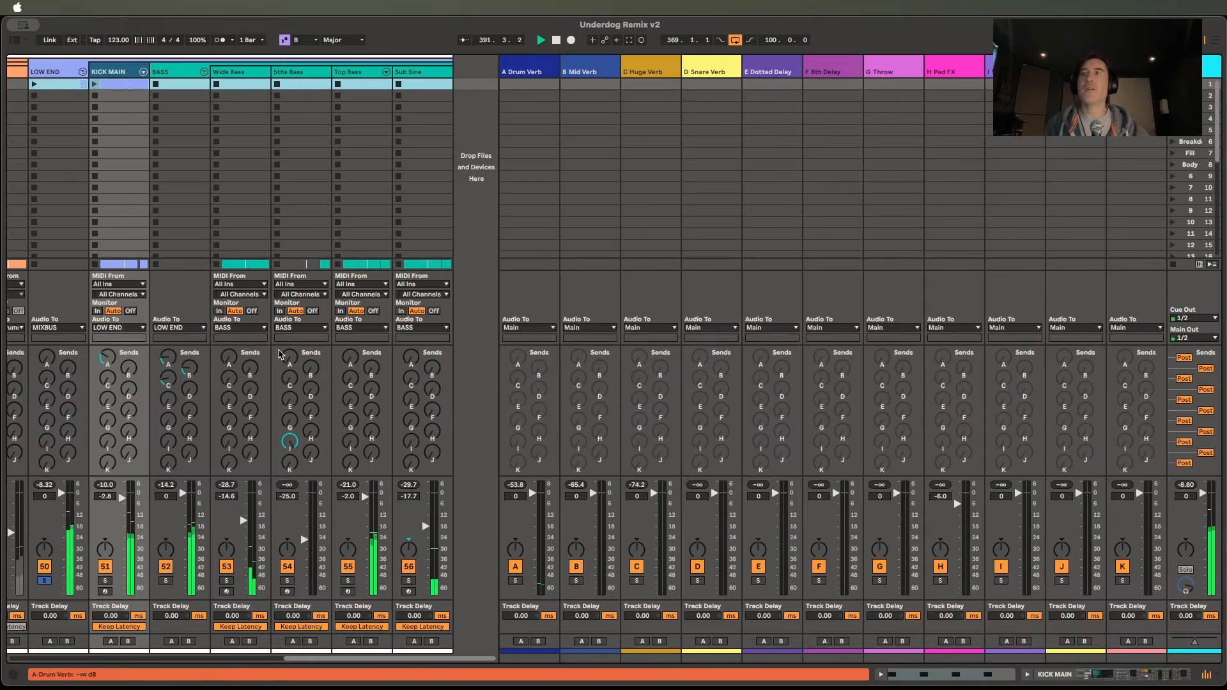
Audition KICK MAIN with its send K to the Parallel return raised temporarily, select K Parallel, and stop playback.
mouse_move(108, 462)
mouse_down()
mouse_move(107, 441)
mouse_move(107, 479)
mouse_up()
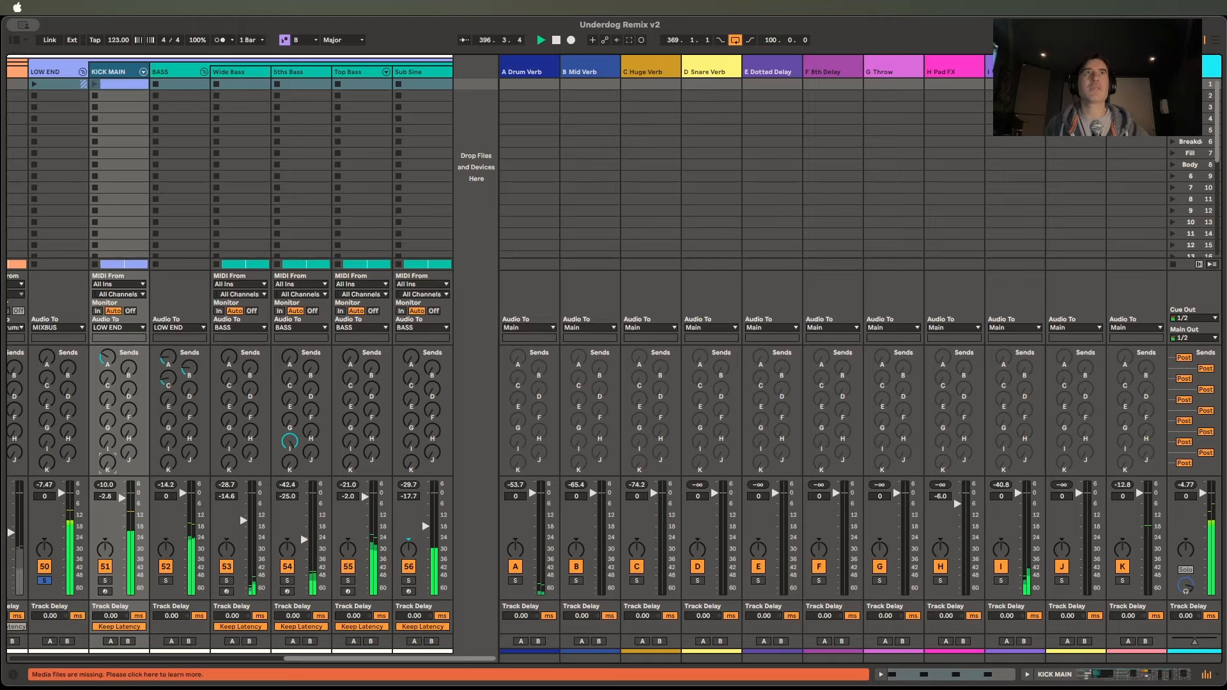
click(1135, 72)
key(space)
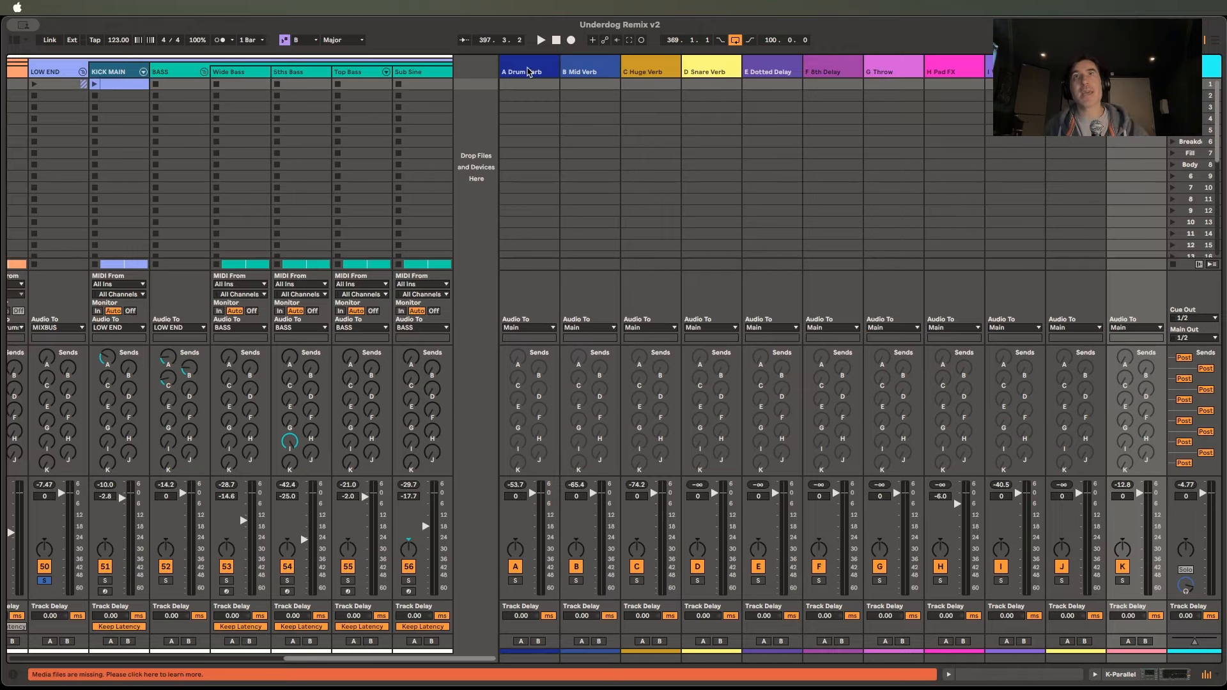
Revisit the device chains on A Drum Verb, including hot-swap for its Neoverb, B Mid Verb and E Dotted Delay.
click(528, 72)
double_click(536, 69)
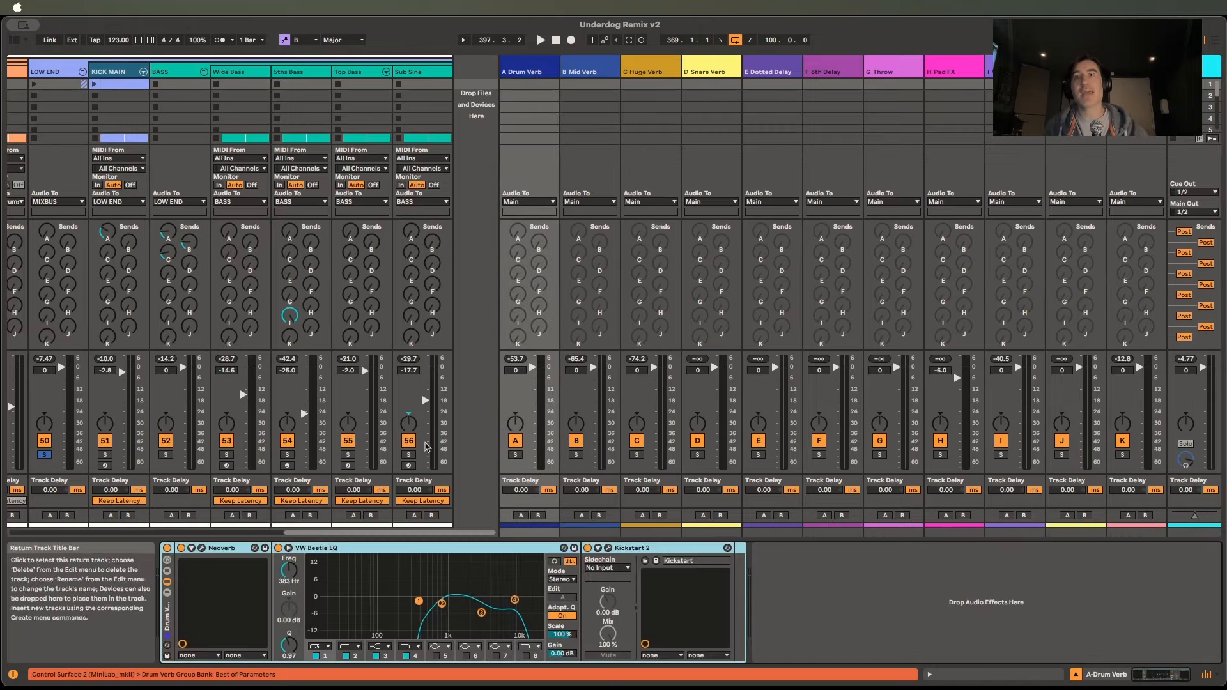
click(255, 549)
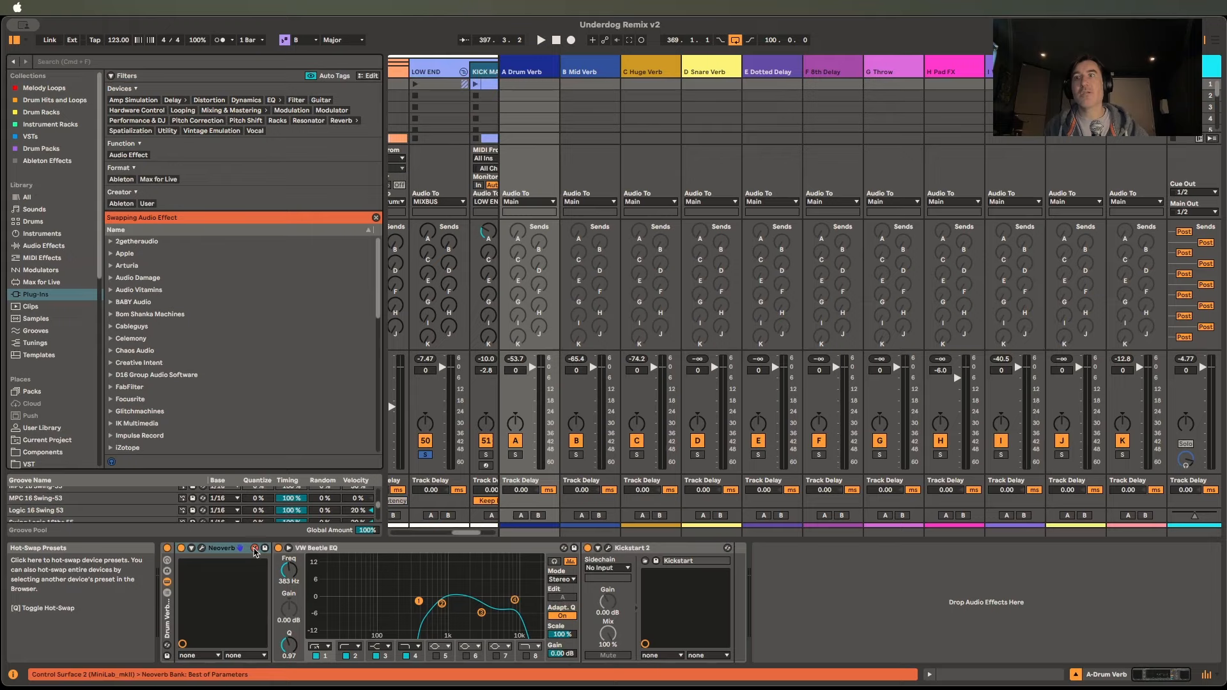
click(255, 549)
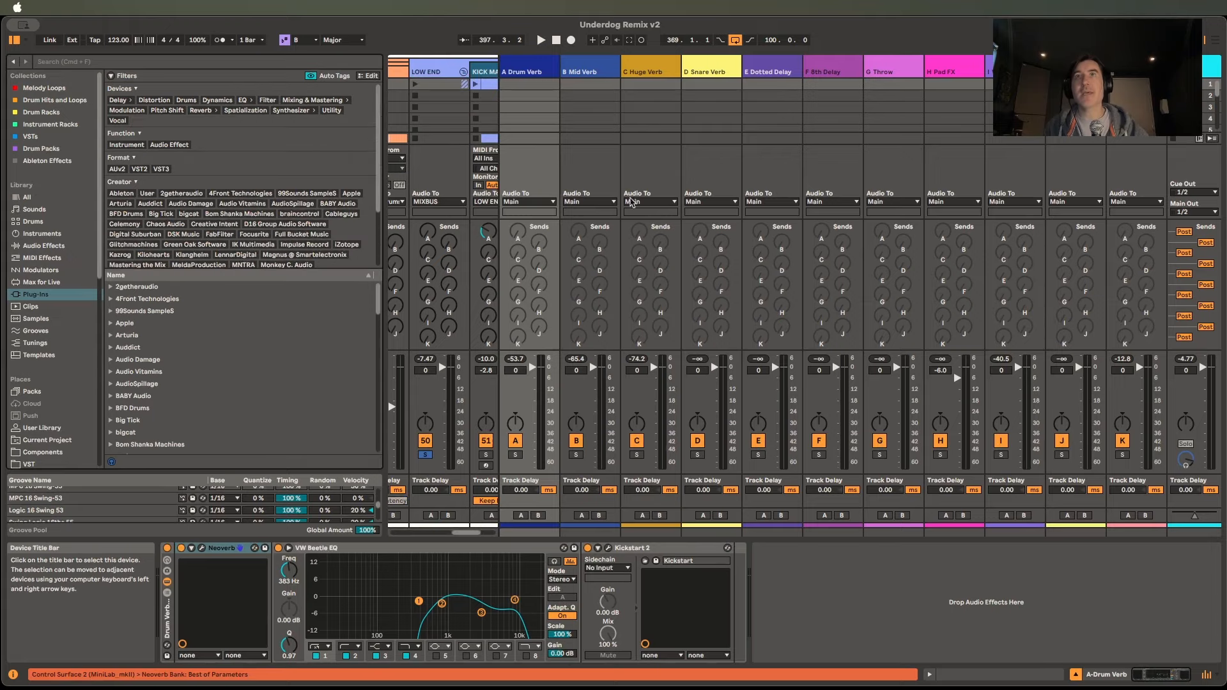
click(588, 72)
click(760, 77)
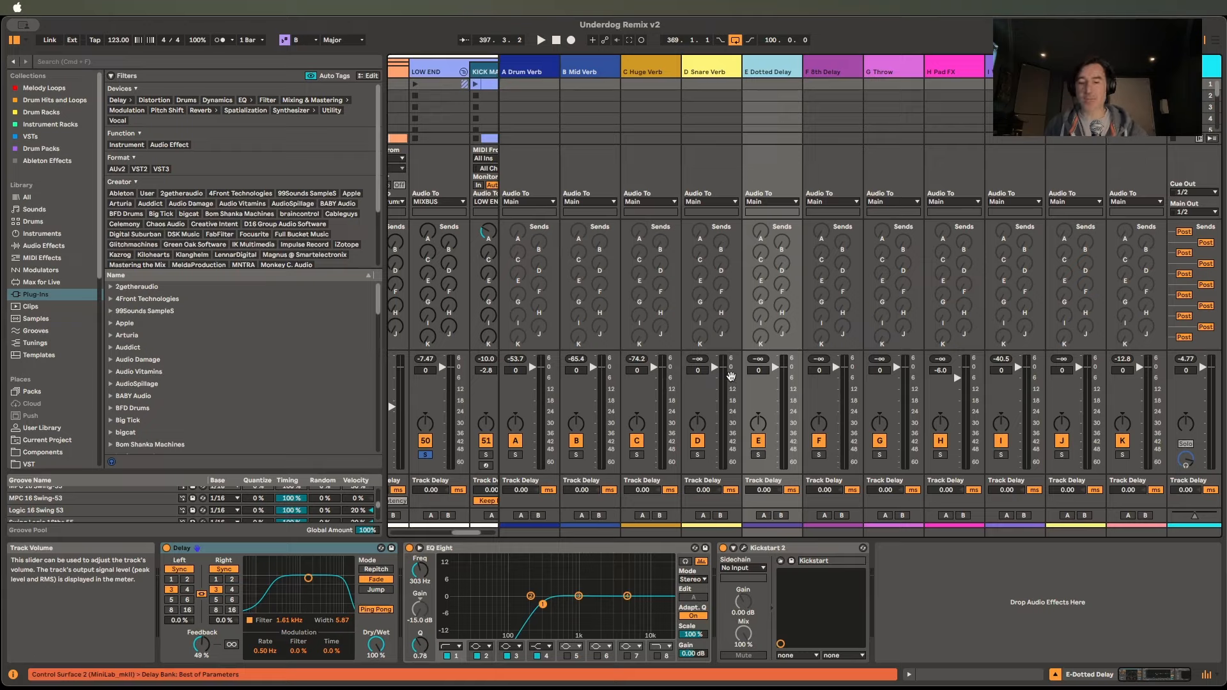
Hide the return tracks and examine the send amounts across the drum, vocal, piano and lead tracks.
key(alt+super+r)
scroll(770, 335, left, 3)
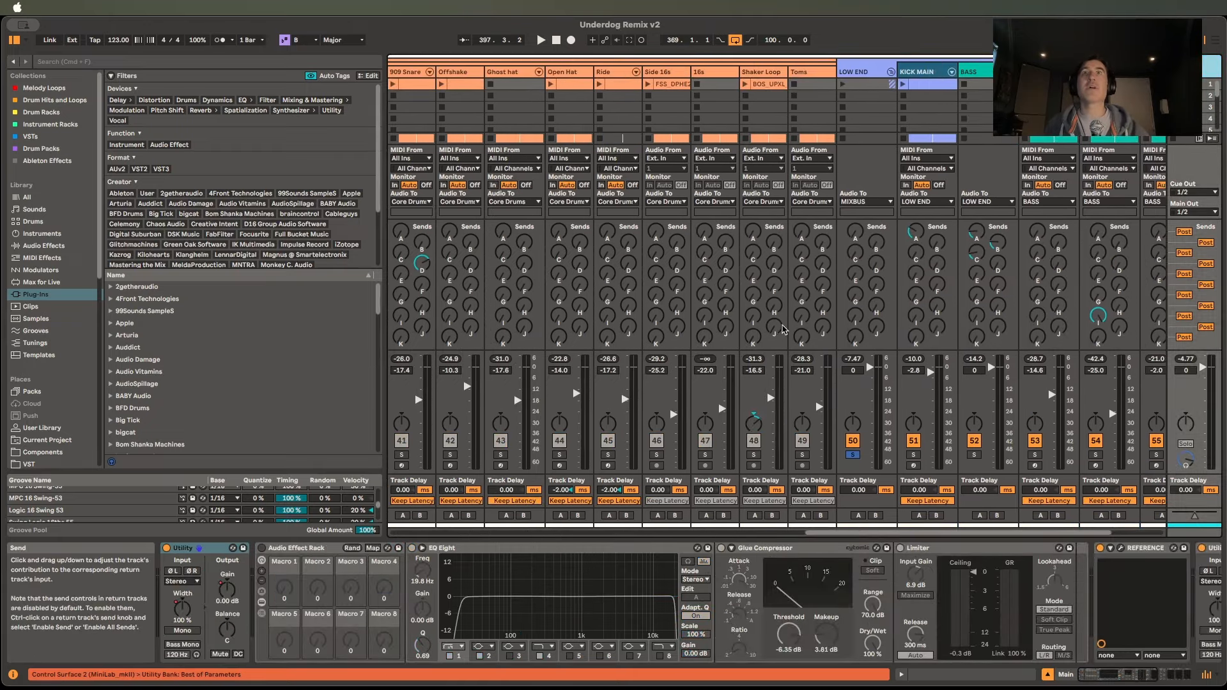
scroll(779, 329, left, 10)
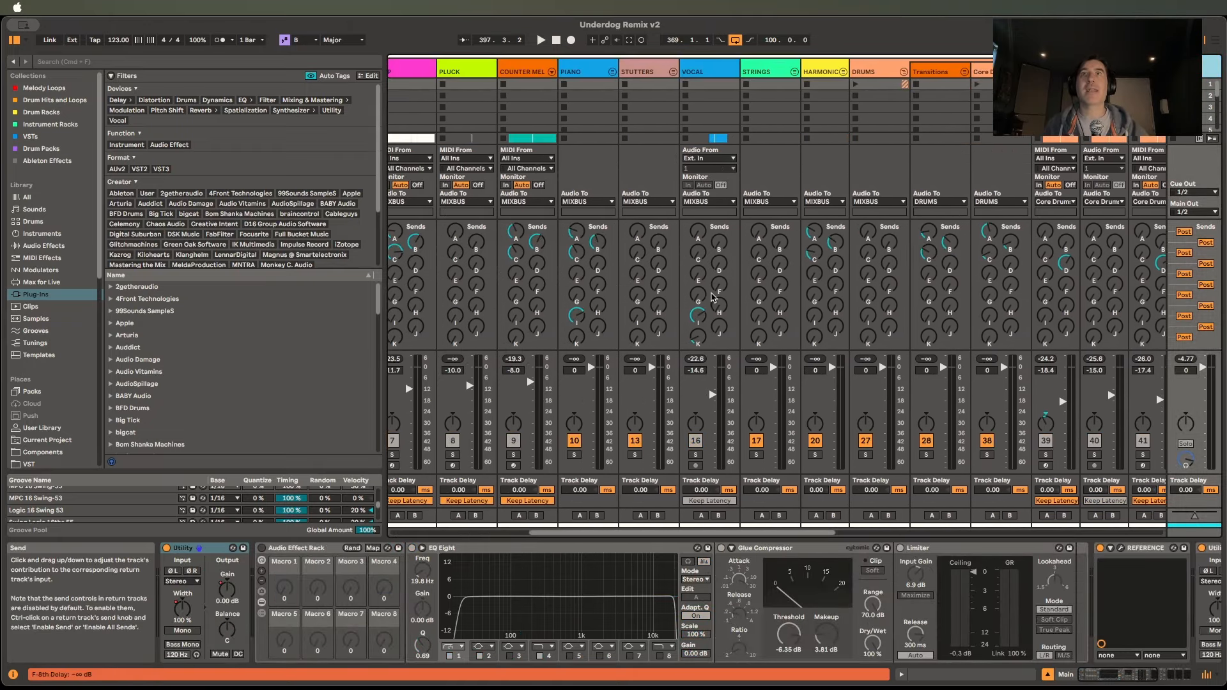
scroll(714, 297, left, 3)
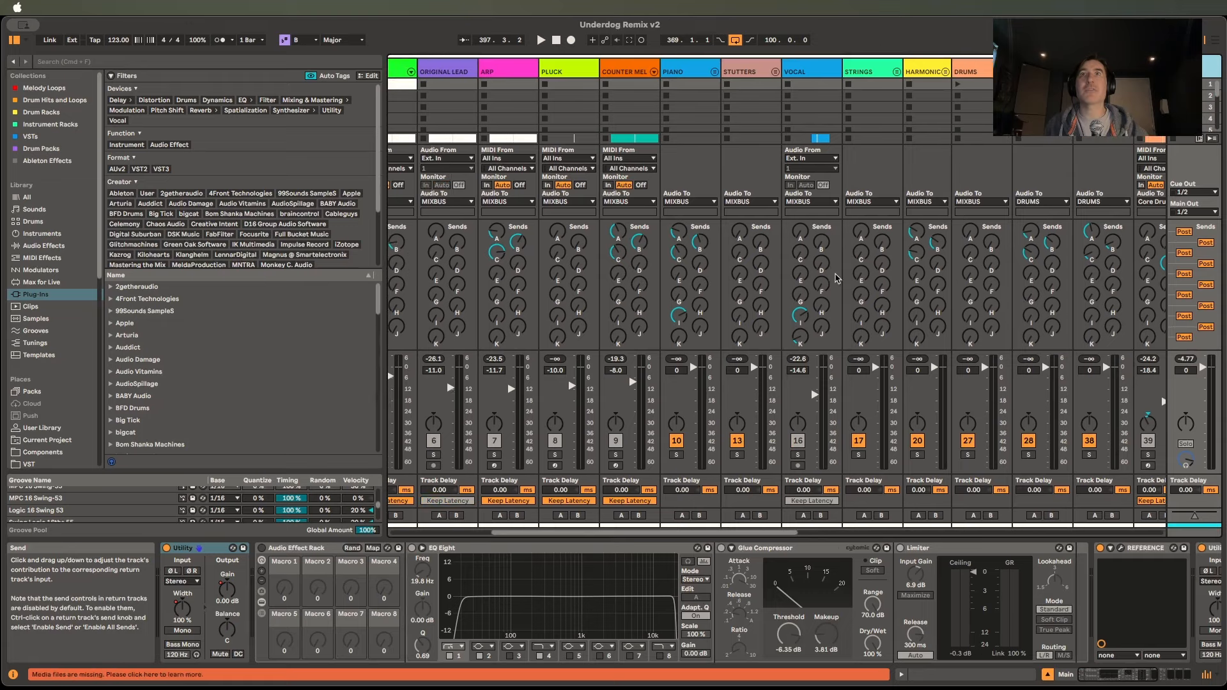
scroll(831, 268, right, 1)
scroll(779, 281, left, 3)
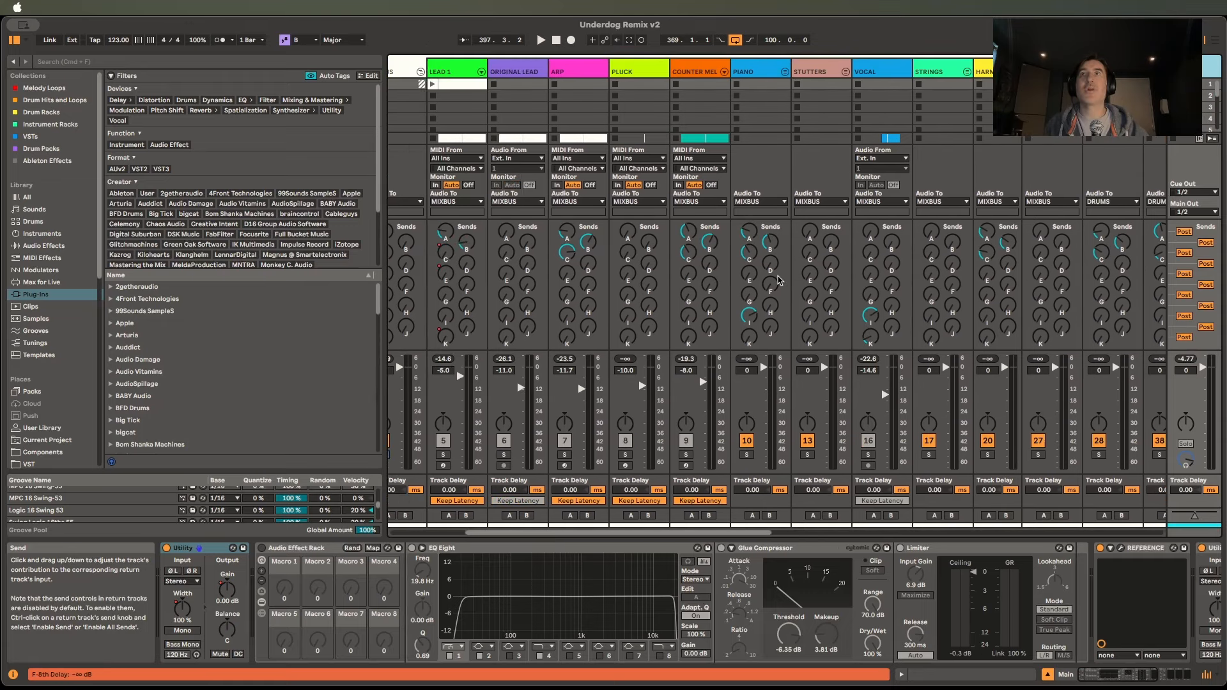
scroll(806, 294, right, 1)
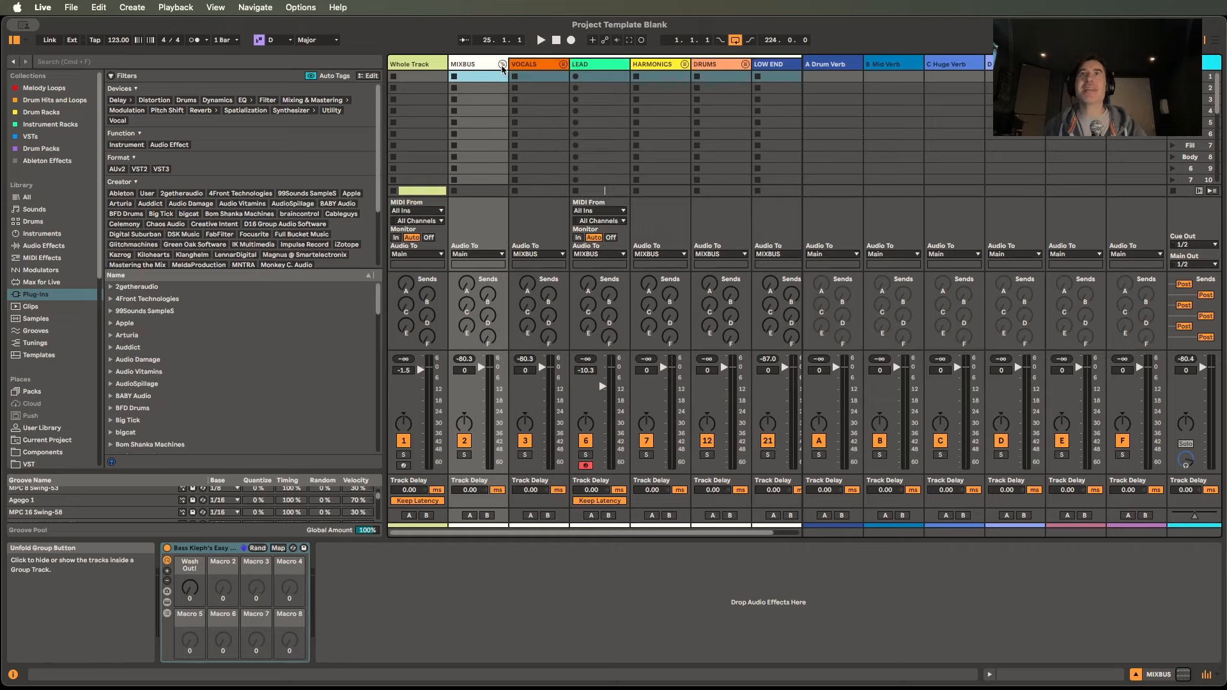
Fold and unfold the MIXBUS group to show its contents, and inspect the VOCALS and LEAD tracks and their device chains.
click(502, 65)
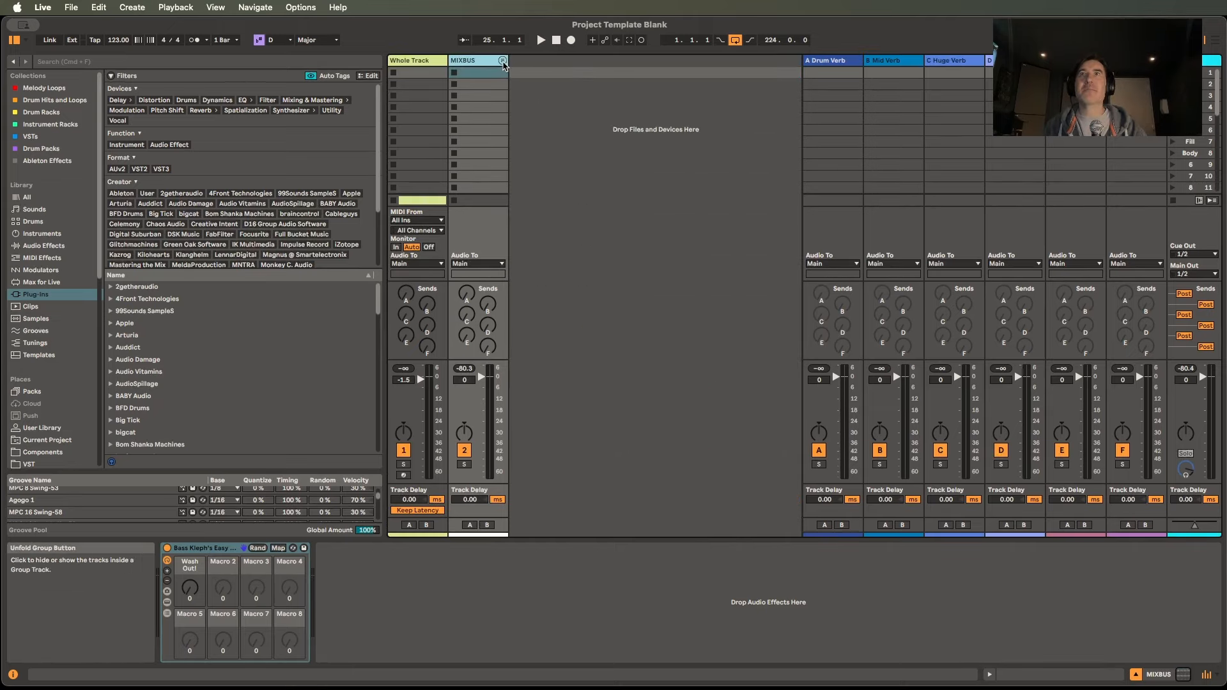
click(502, 65)
scroll(569, 108, right, 2)
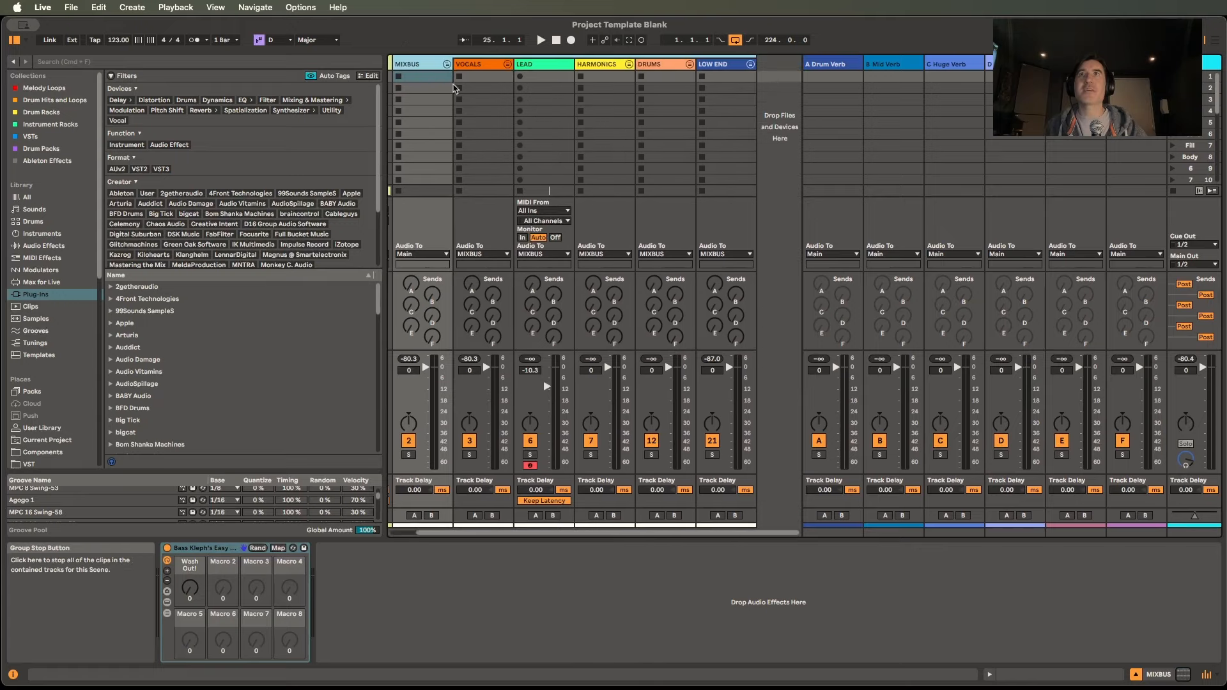
click(466, 66)
click(541, 63)
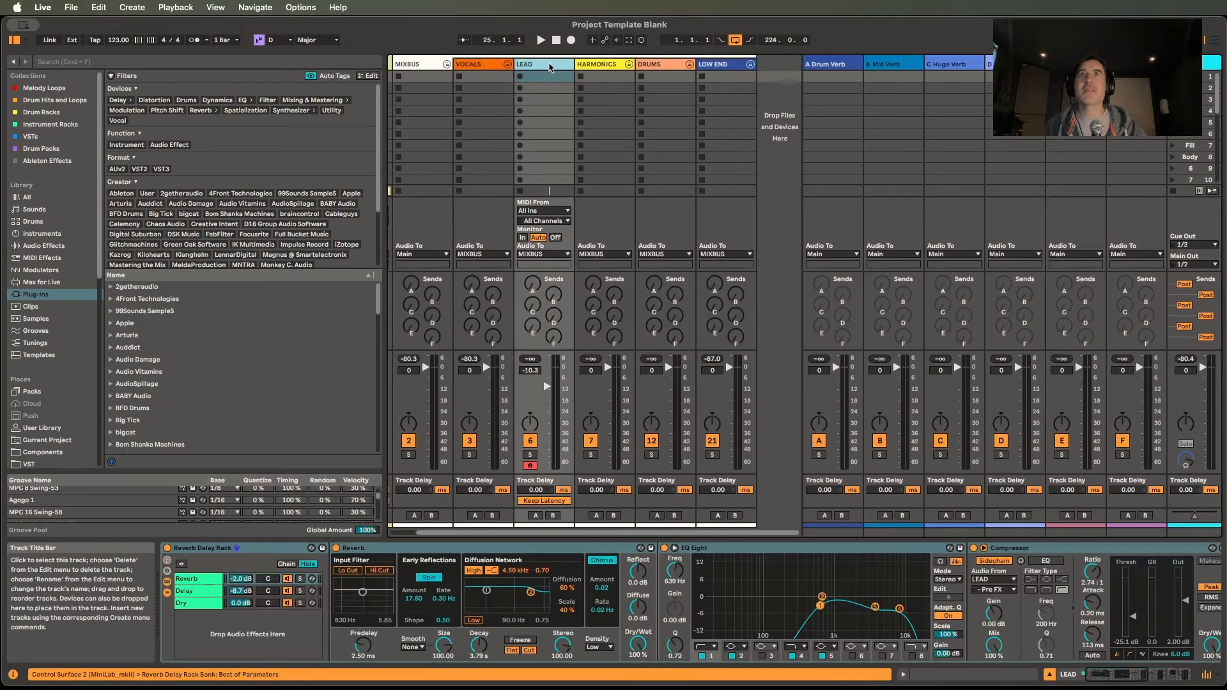
click(488, 64)
click(536, 66)
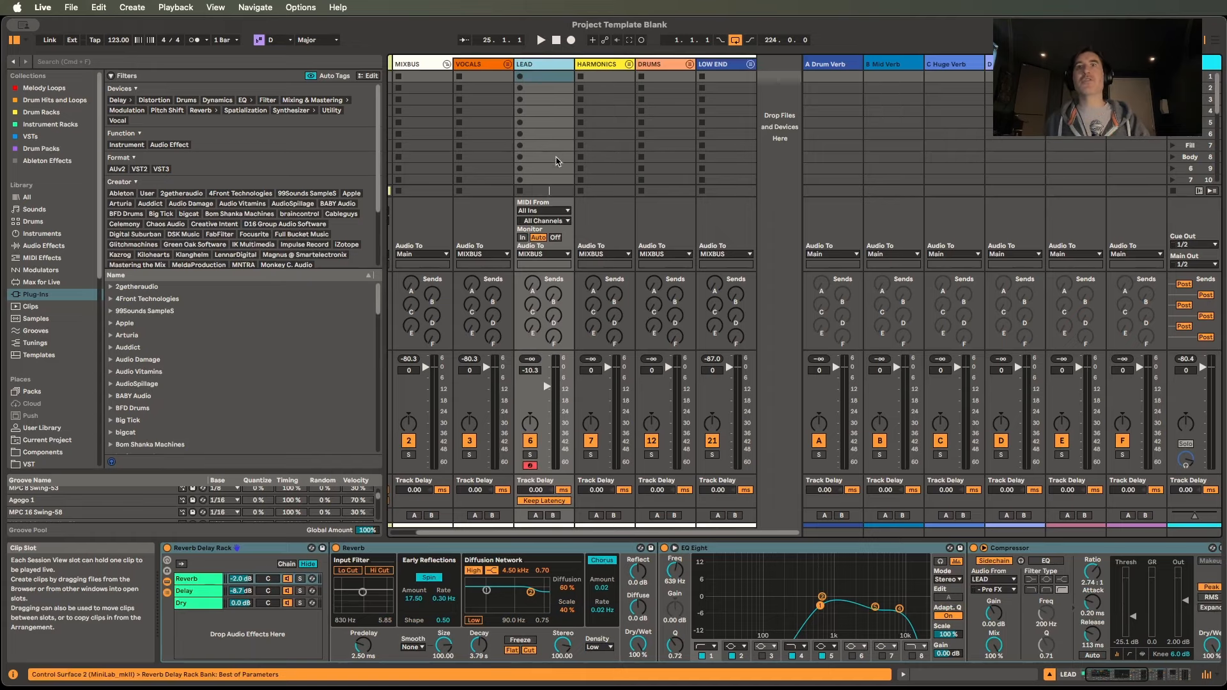
Review the HARMONICS group's device chain, unfold the group, and inspect its Pads, Piano, Atmospheres and Arps tracks.
click(599, 65)
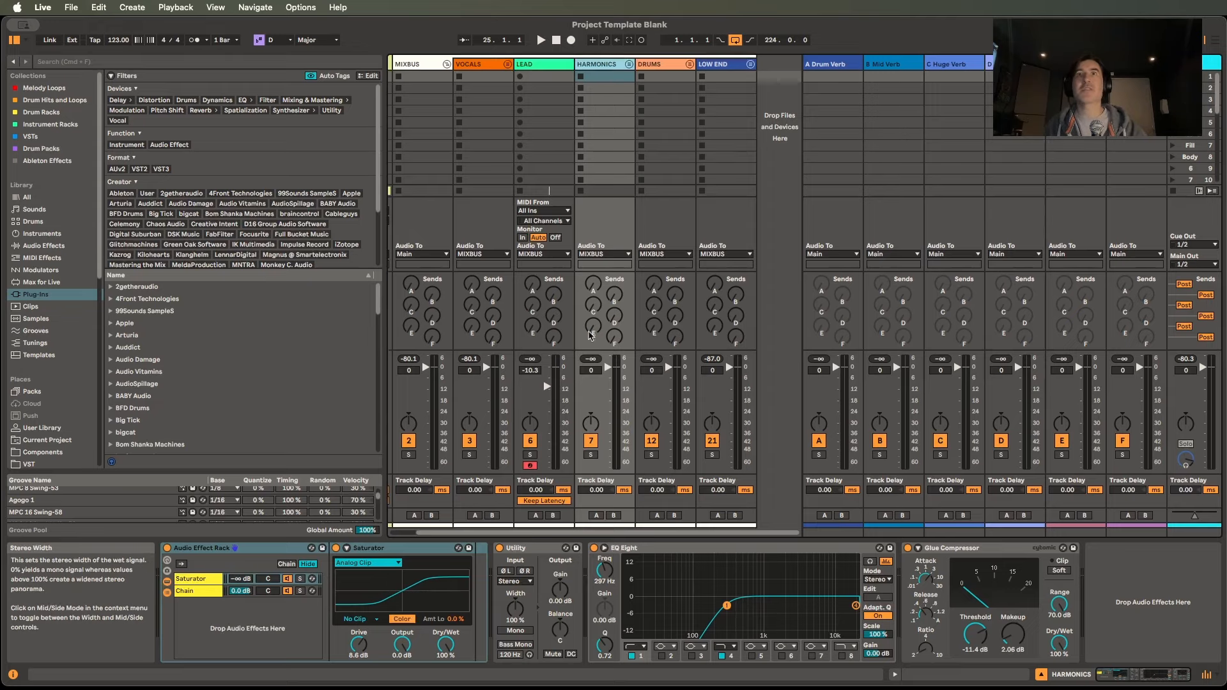
click(629, 65)
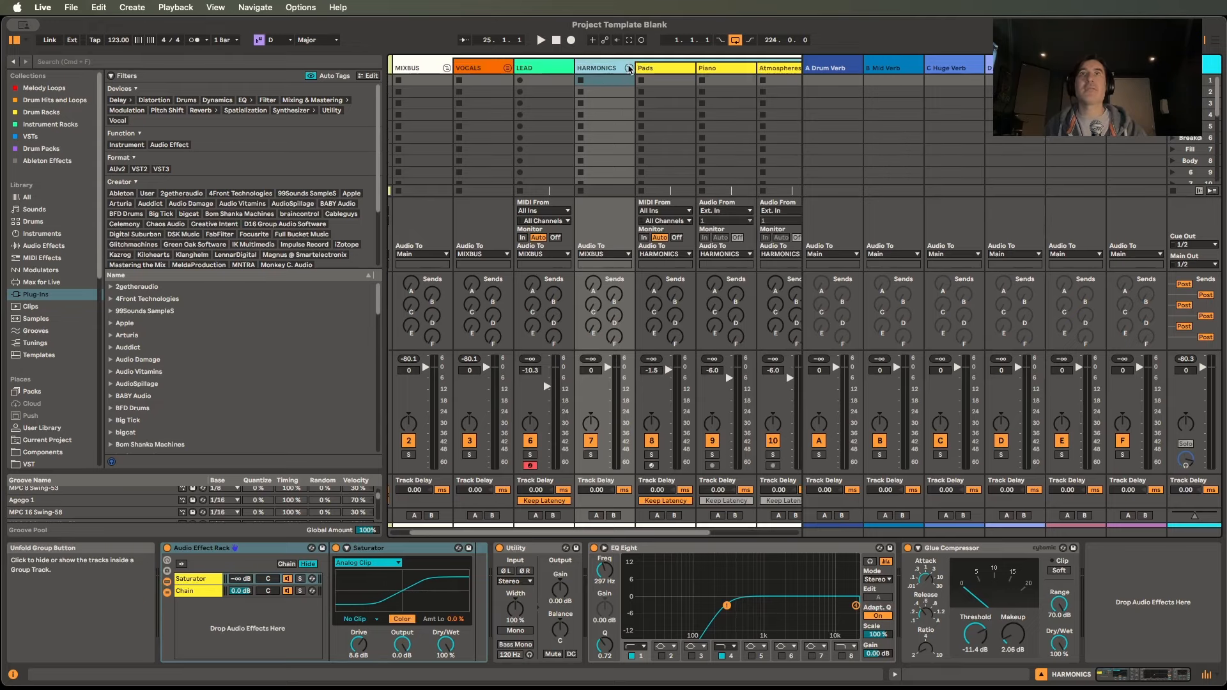
scroll(575, 72, right, 5)
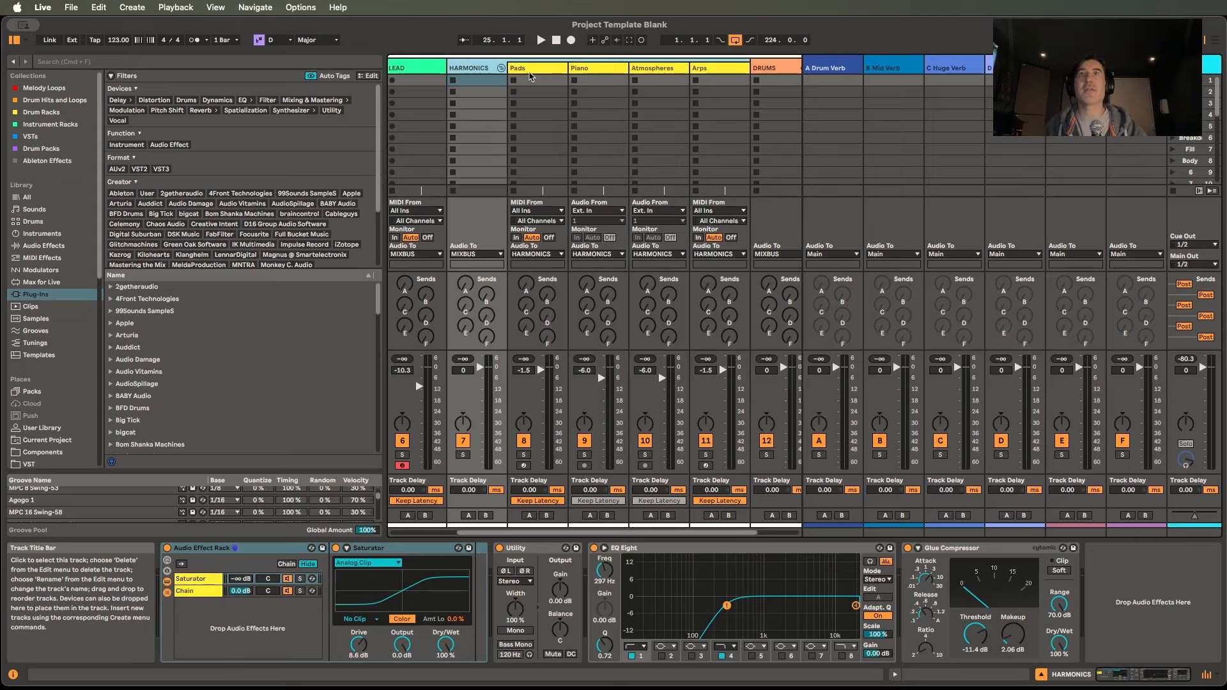
click(536, 69)
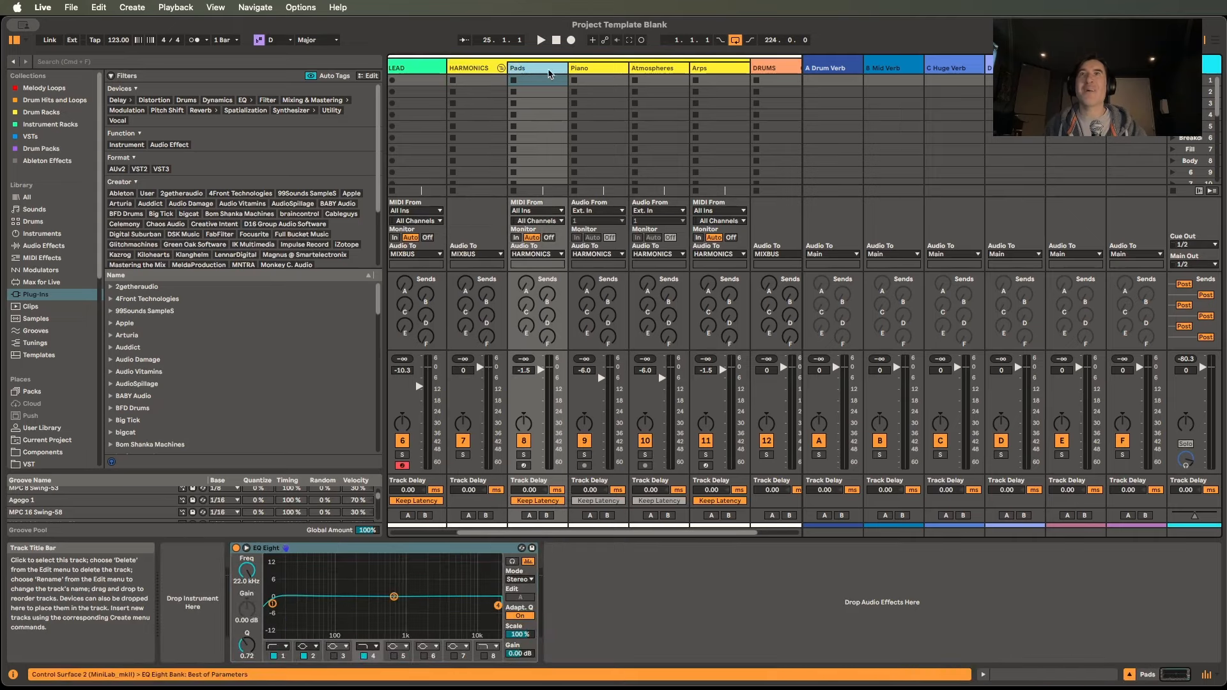
click(585, 69)
click(643, 69)
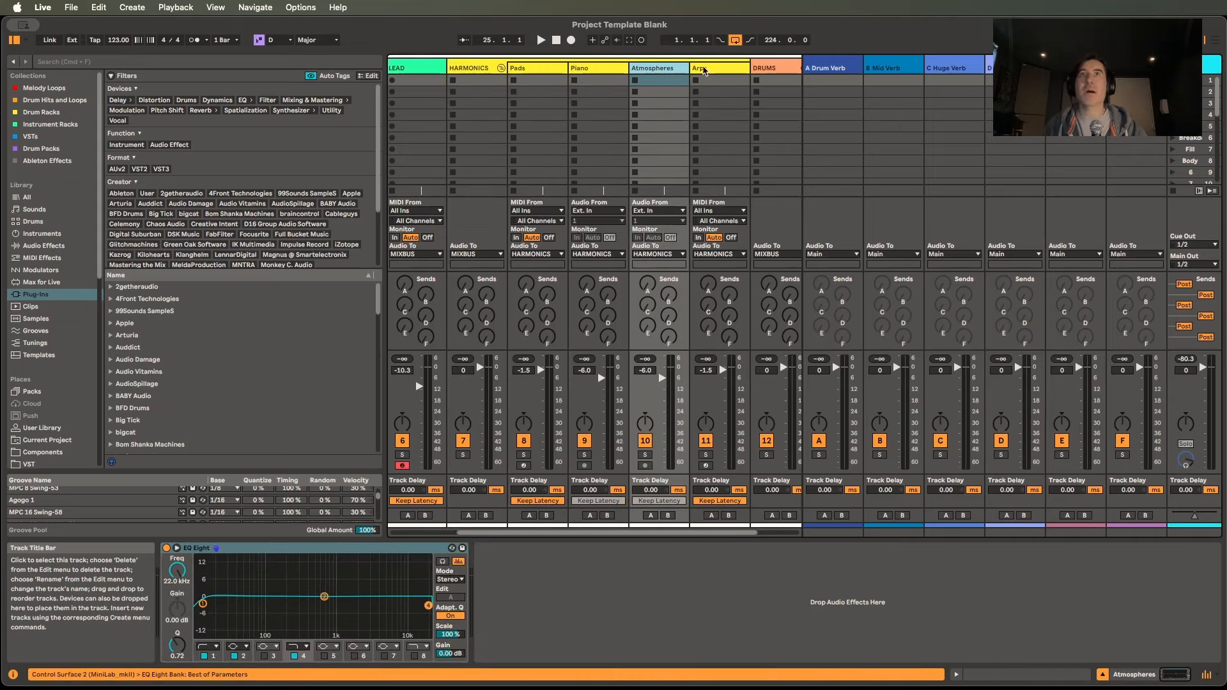
click(729, 67)
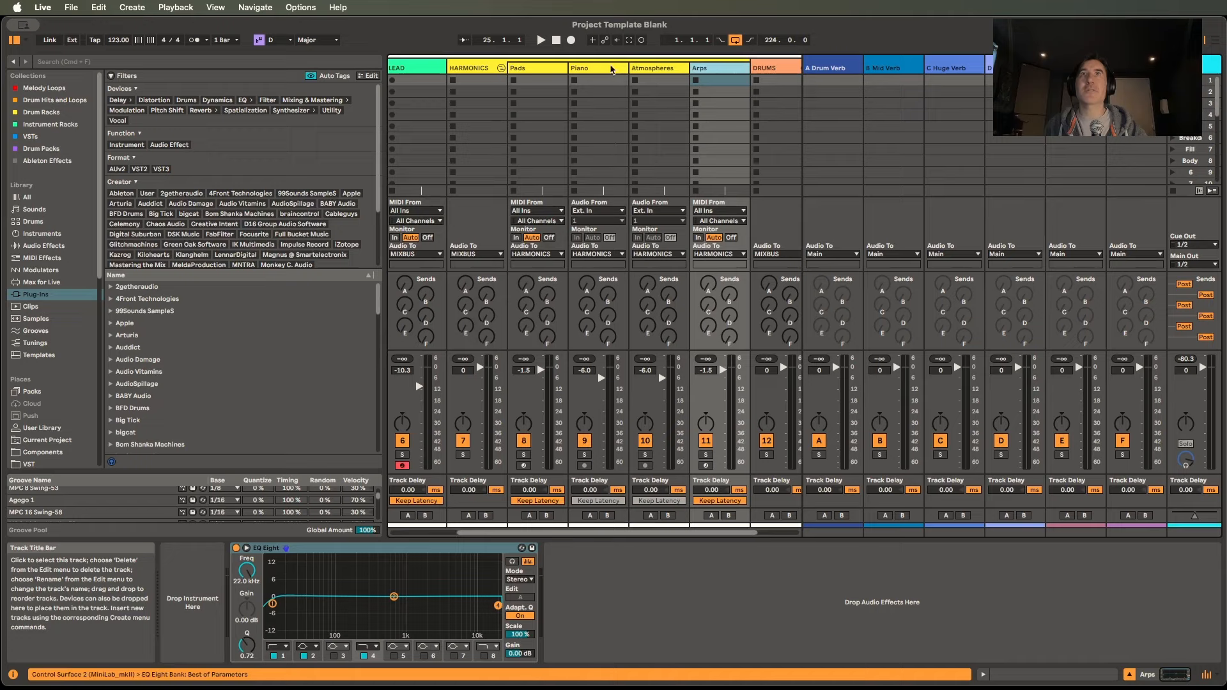
click(595, 68)
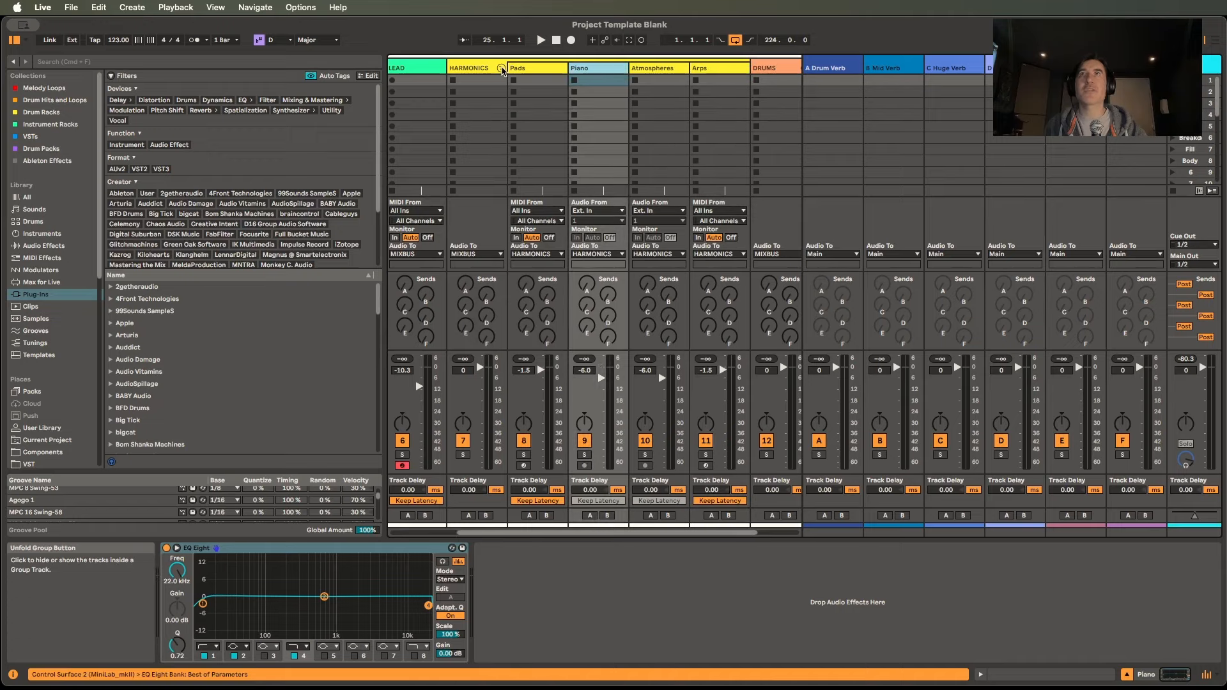
click(476, 70)
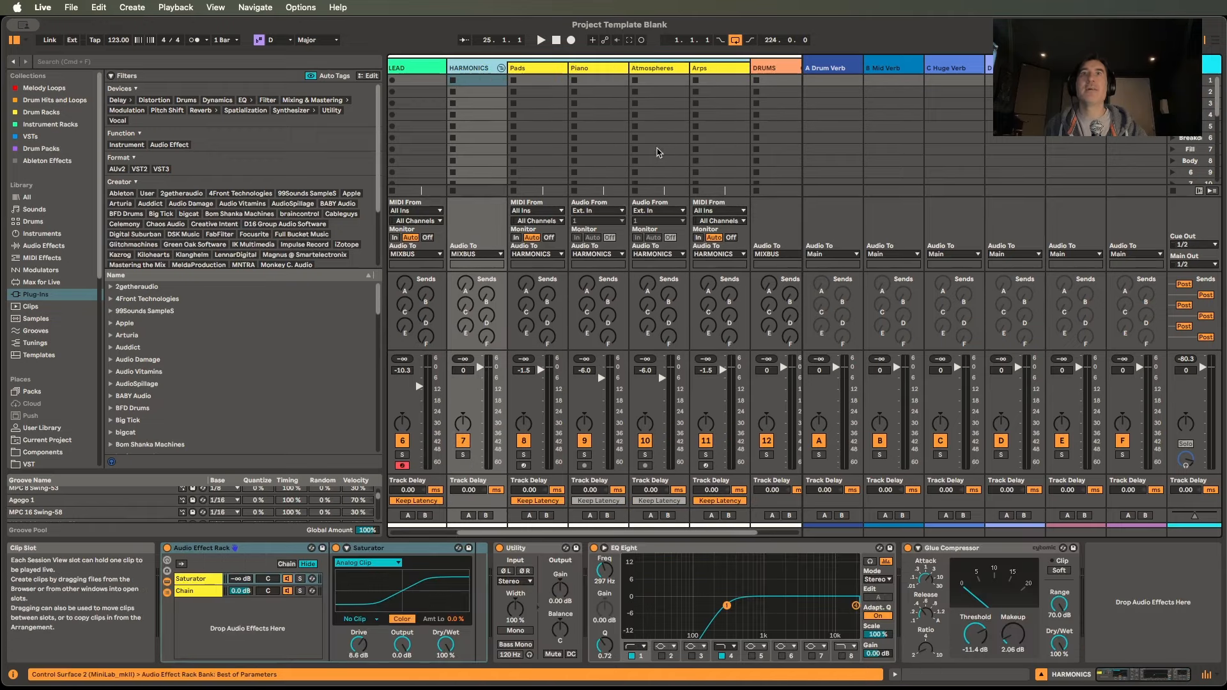
Inspect the DRUMS group's effects and unfold it along with its Core Drums and Transitions subgroups.
scroll(658, 153, right, 3)
click(654, 72)
click(689, 68)
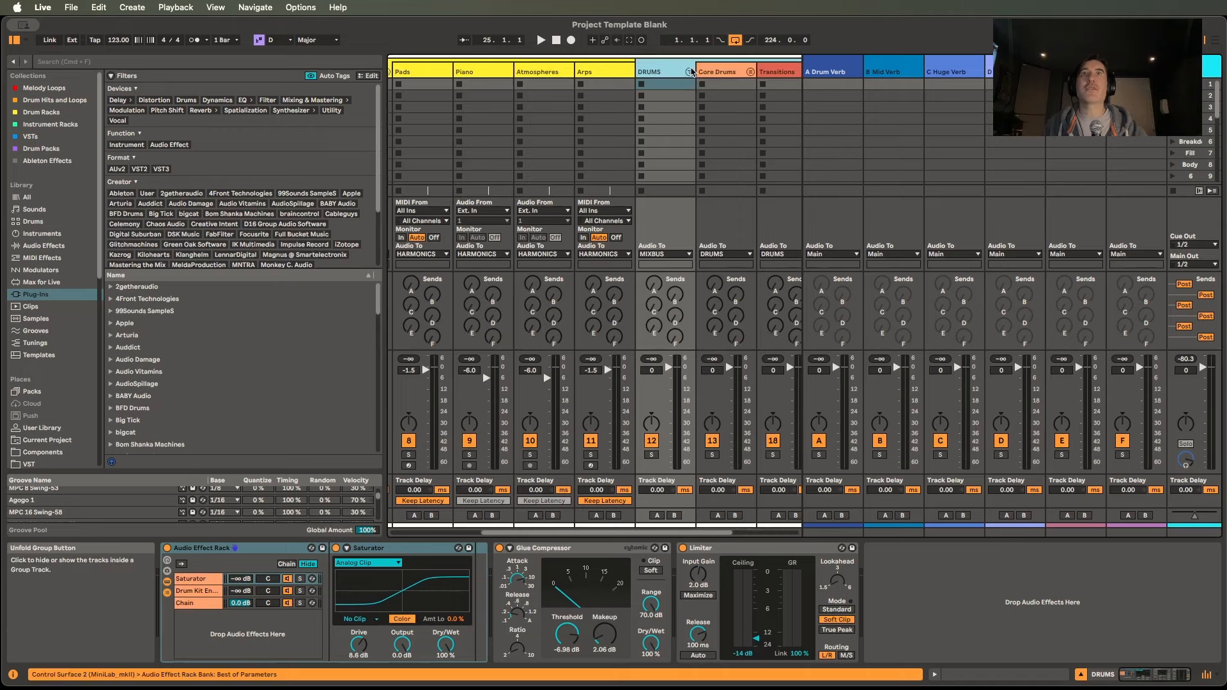
scroll(716, 138, right, 3)
click(552, 72)
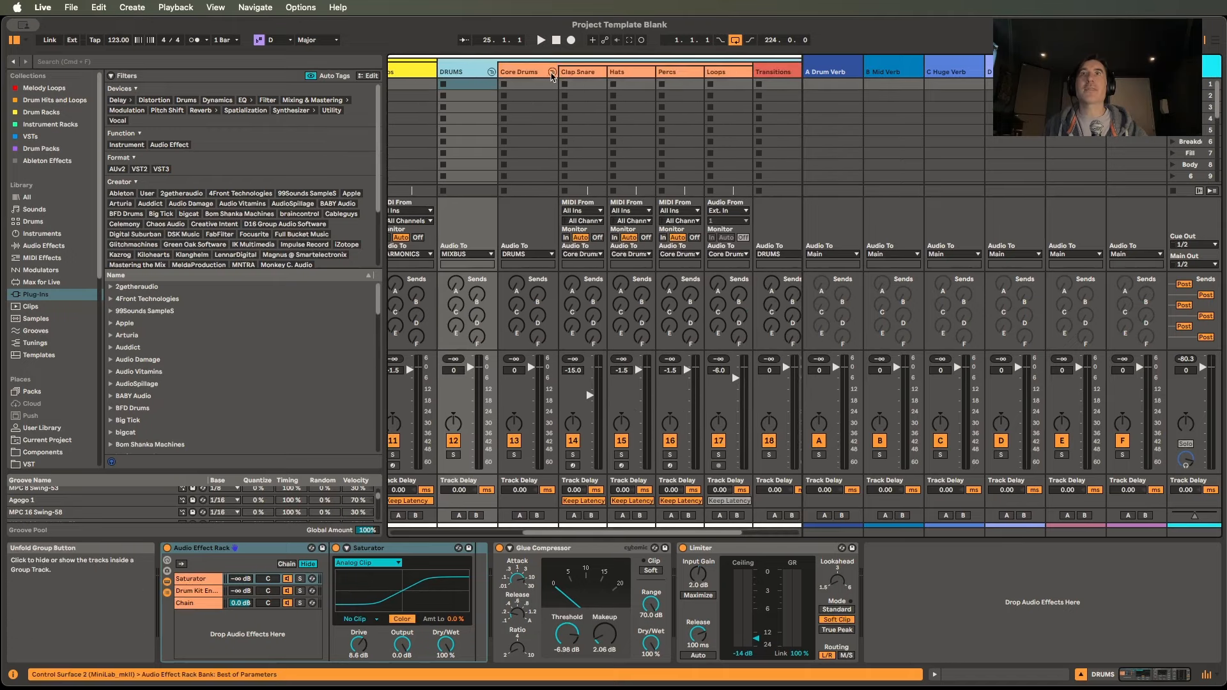
scroll(605, 103, right, 2)
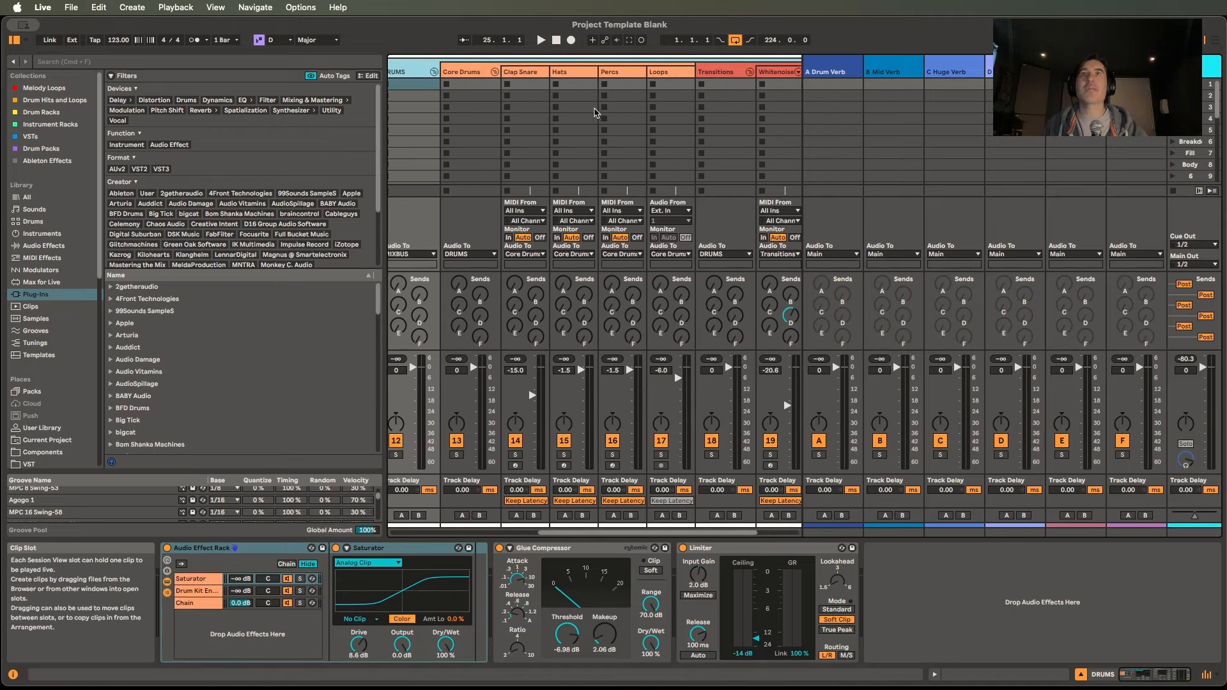
scroll(595, 102, right, 3)
click(591, 73)
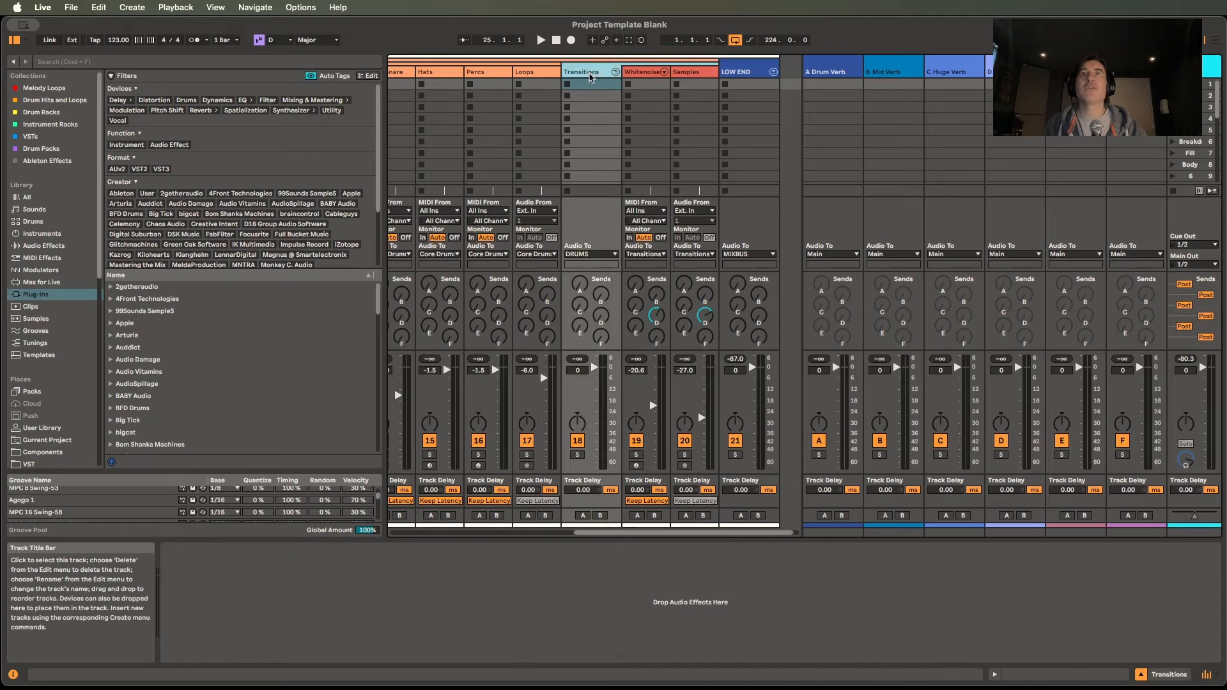
Unfold the LOW END group and inspect its KICK track and BASS subgroup.
click(774, 72)
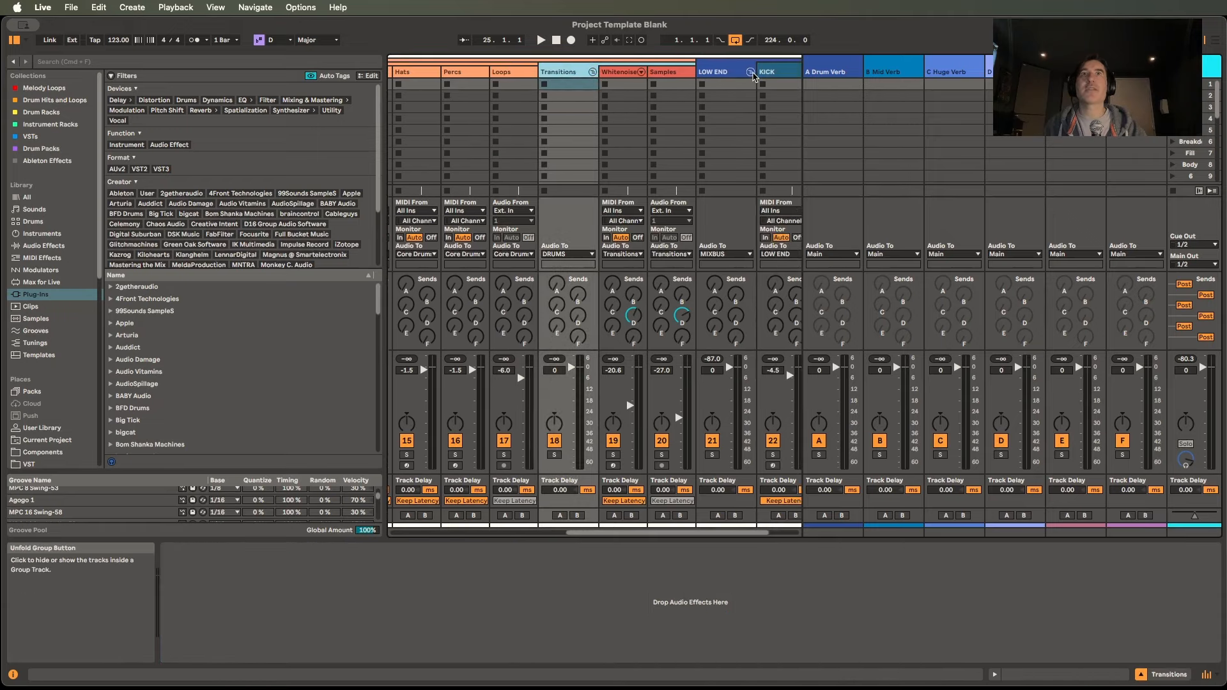
scroll(754, 77, right, 2)
click(662, 74)
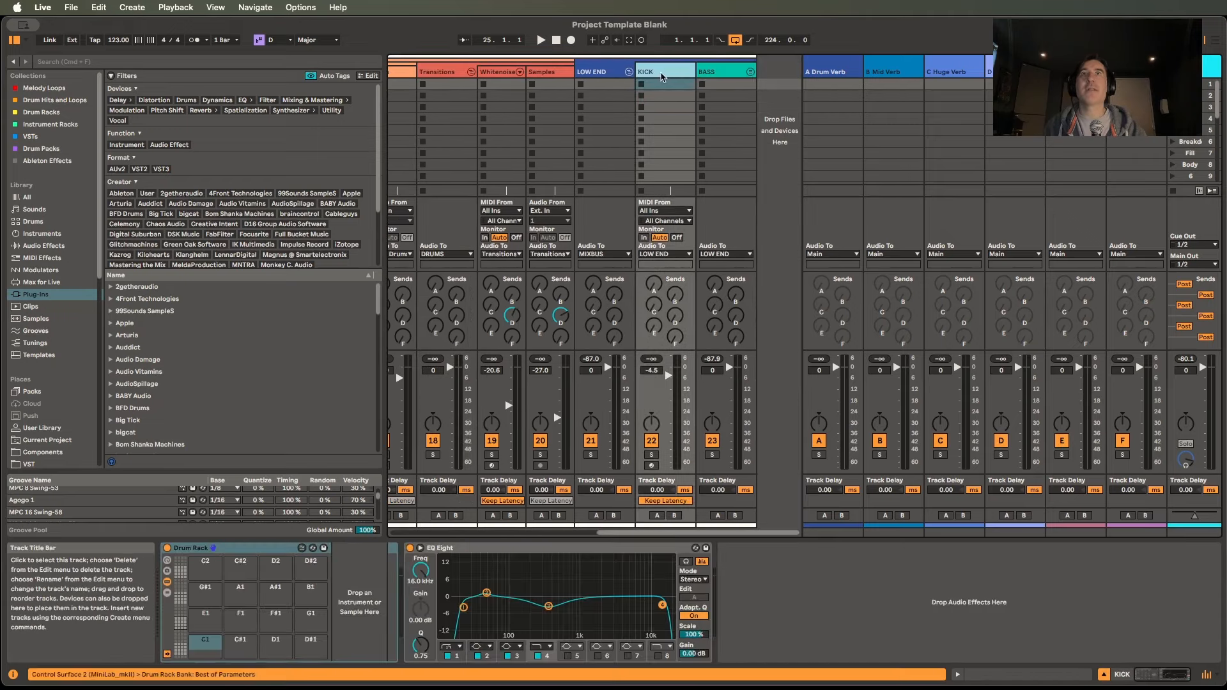
click(717, 71)
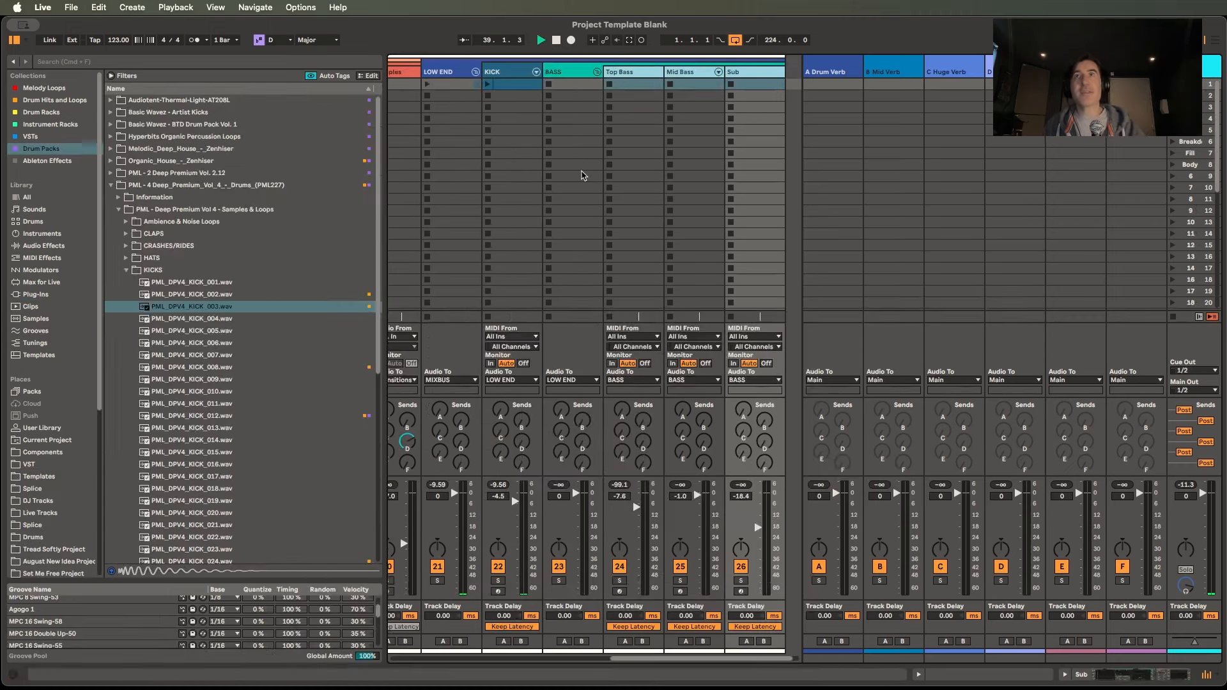
Launch the first KICK clip and arm the Top Bass, Mid Bass and Sub tracks together for layered bass playing.
click(488, 86)
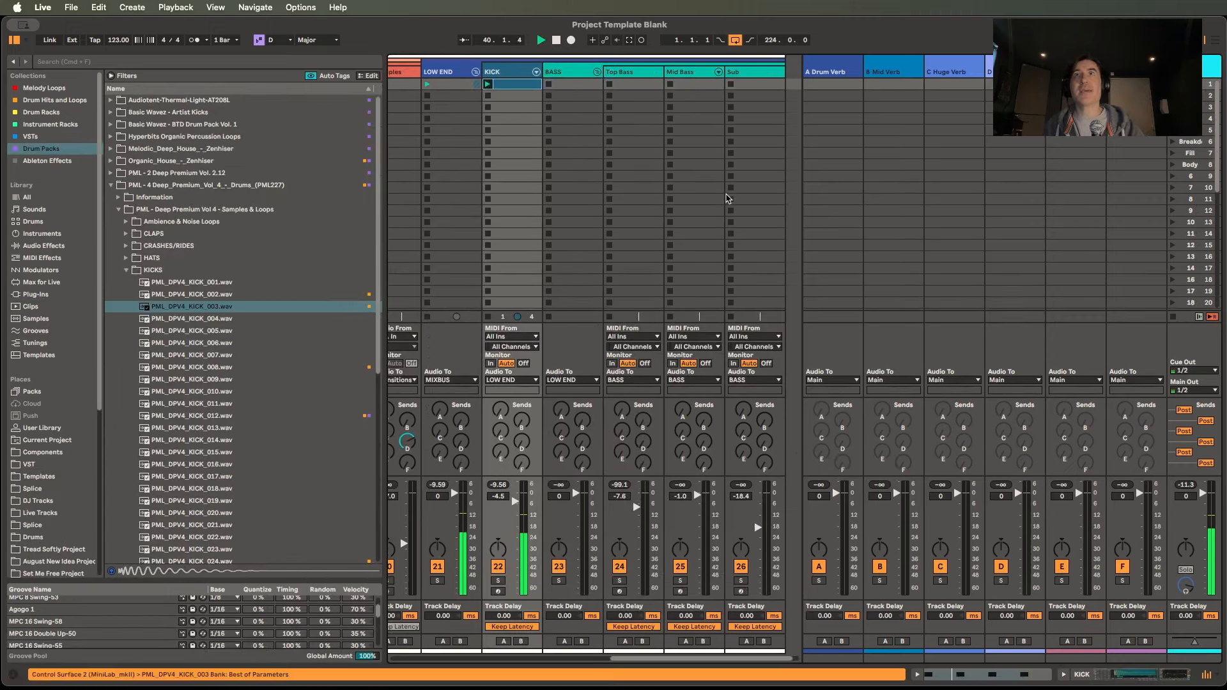
click(633, 74)
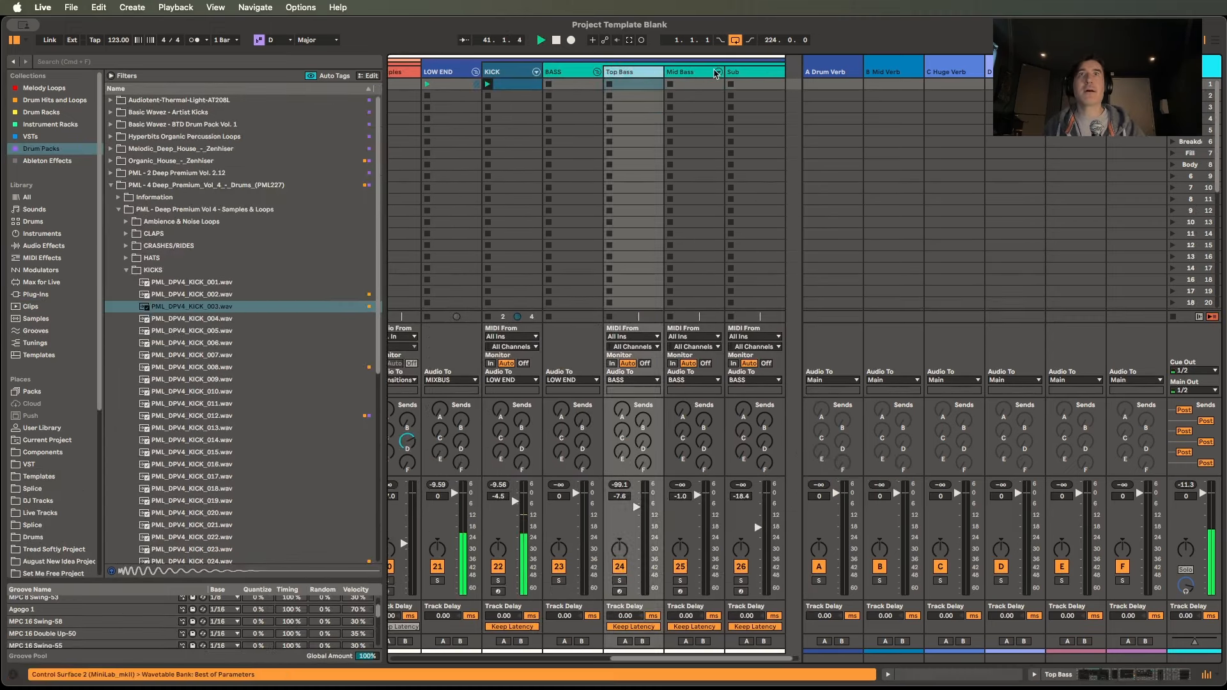
shift+click(739, 74)
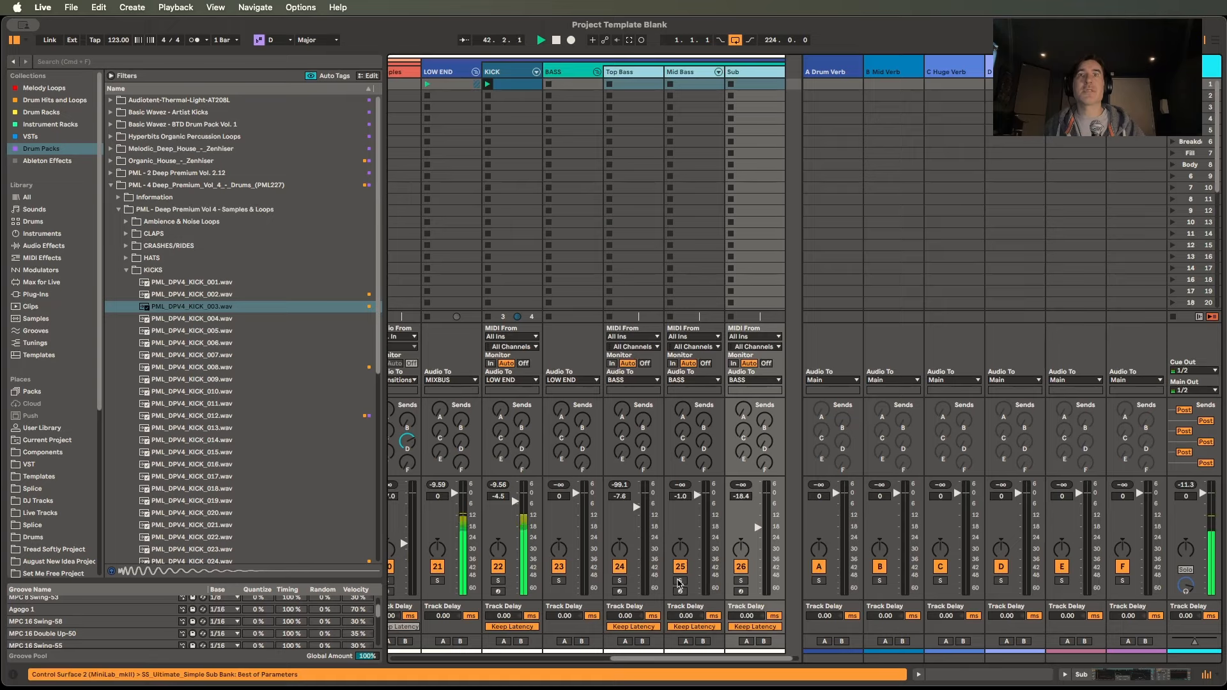
click(680, 589)
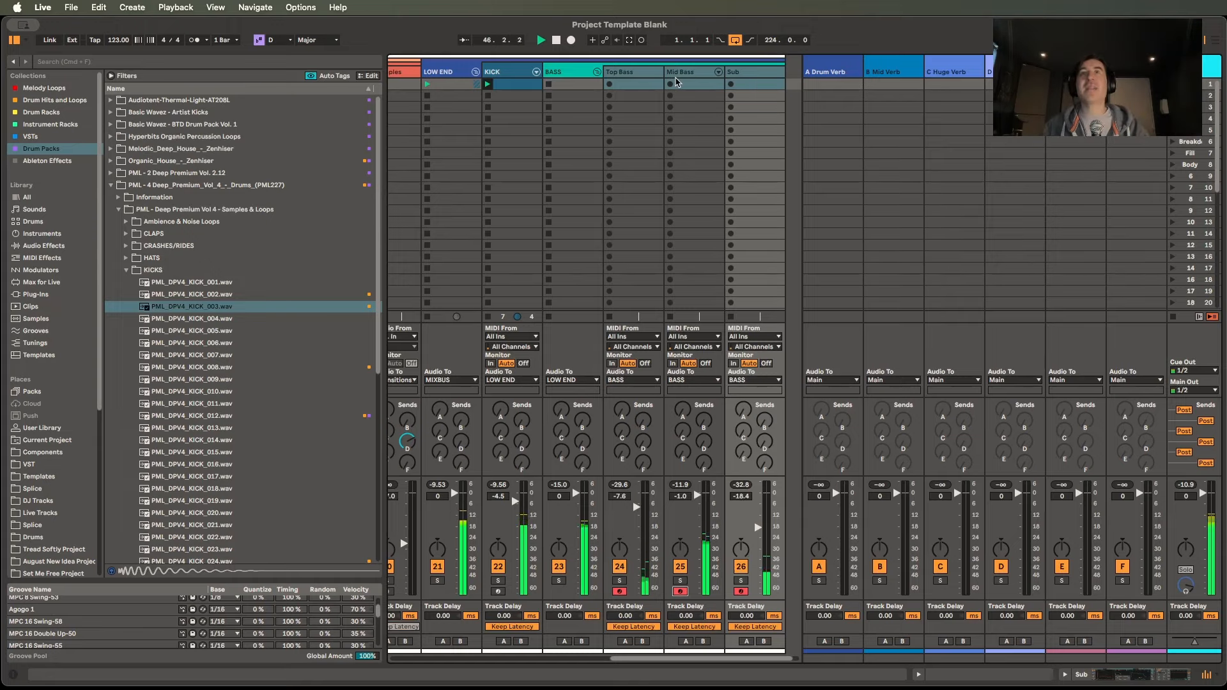
Examine the device chains on Top Bass, Mid Bass and the BASS group, including the kick-sidechained Compressor ending the Top Bass chain.
double_click(642, 78)
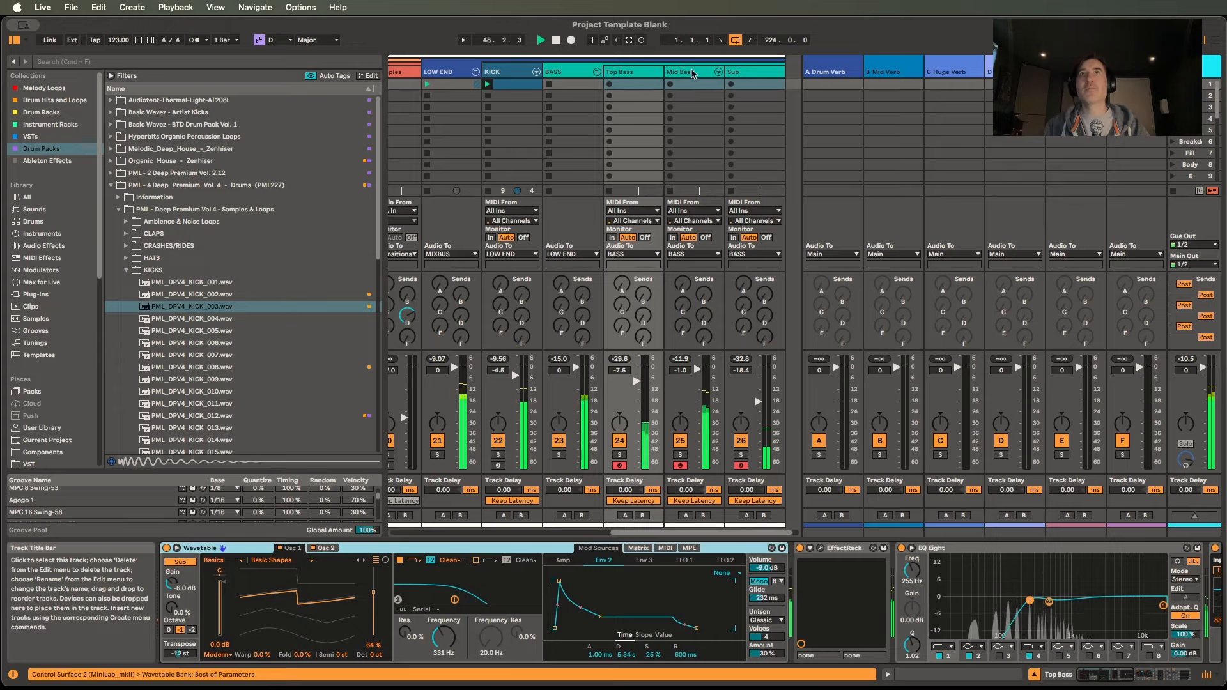
click(694, 74)
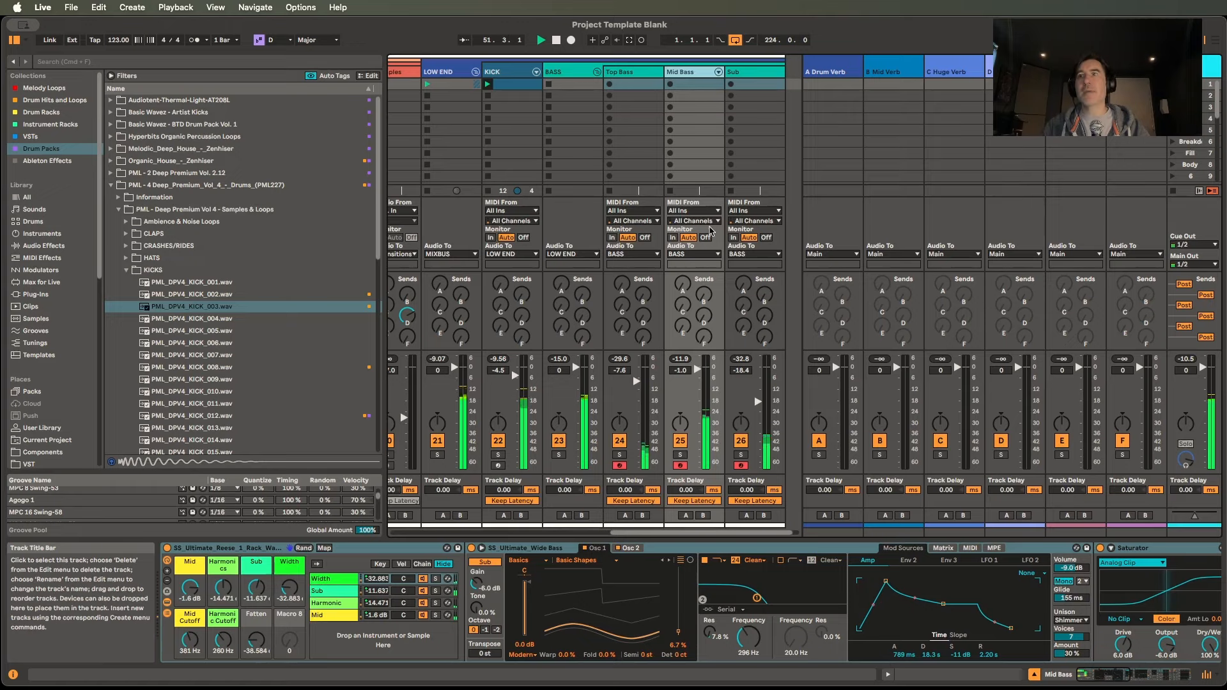
click(572, 71)
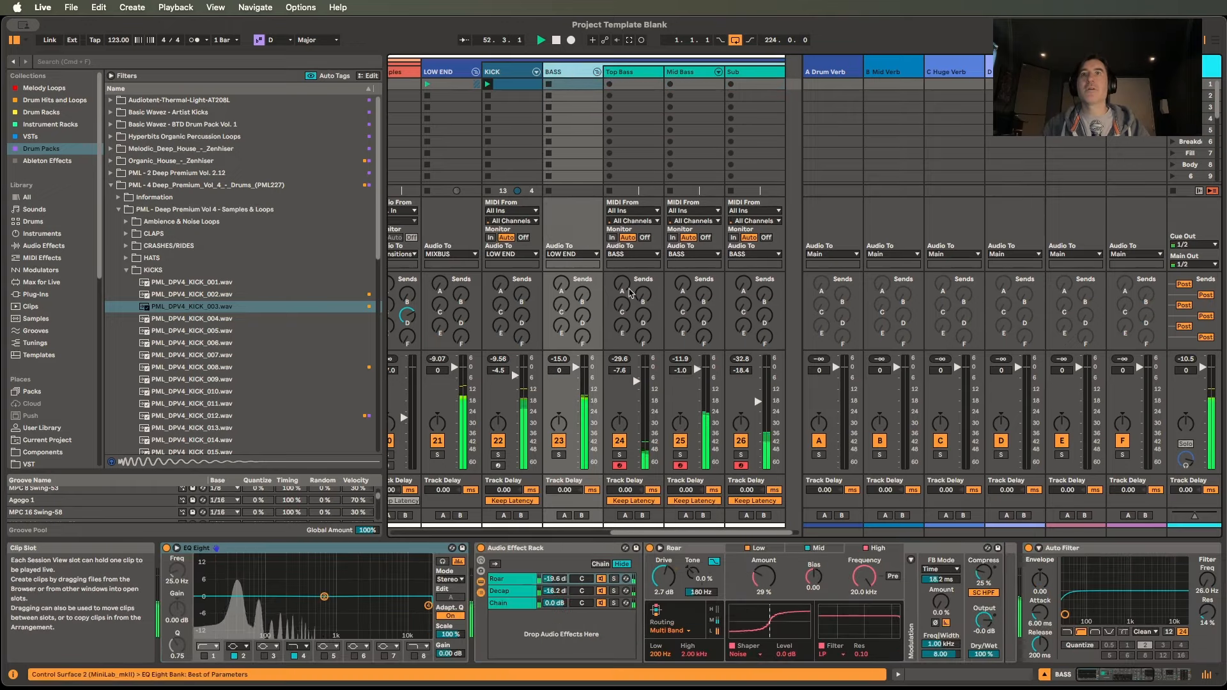
click(640, 72)
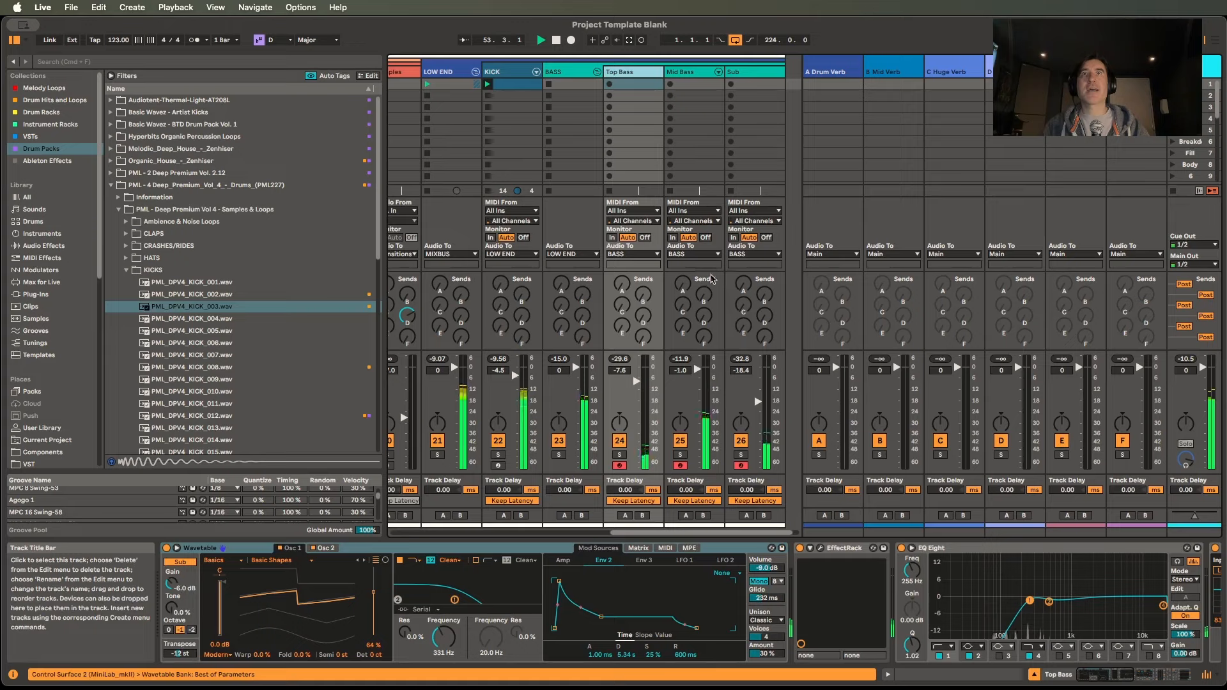
drag(1080, 670, 1173, 670)
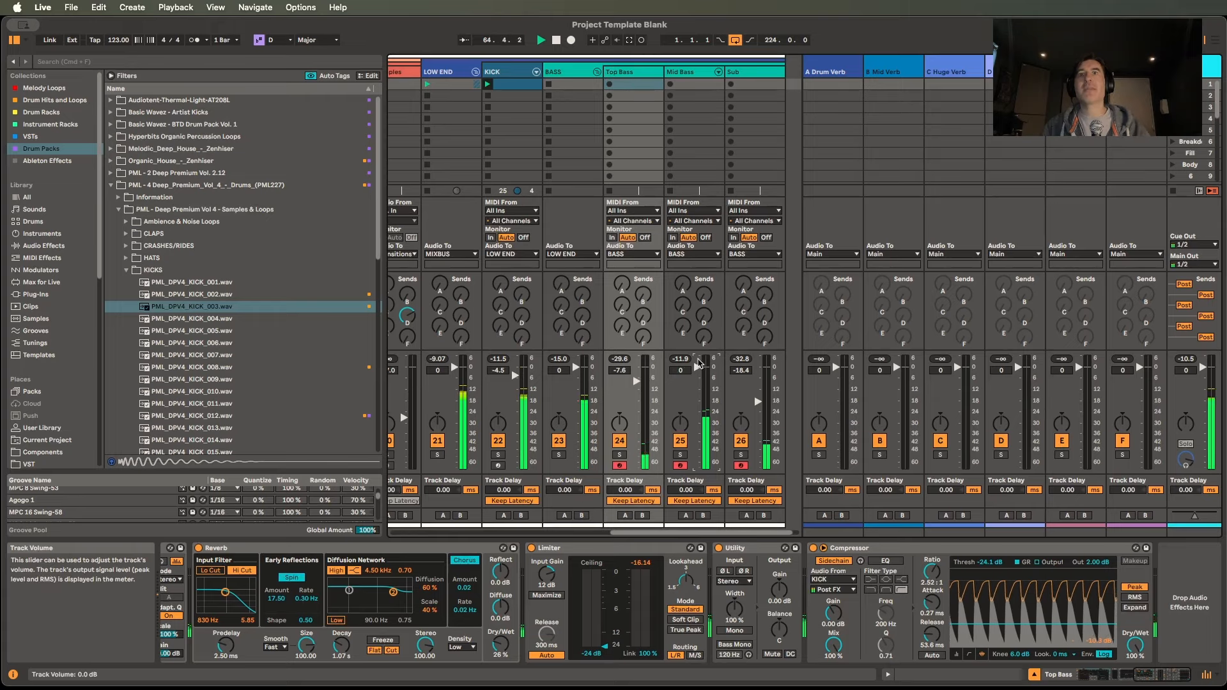
Set the ceiling of the Limiter on the BASS group to -14 dB.
click(551, 157)
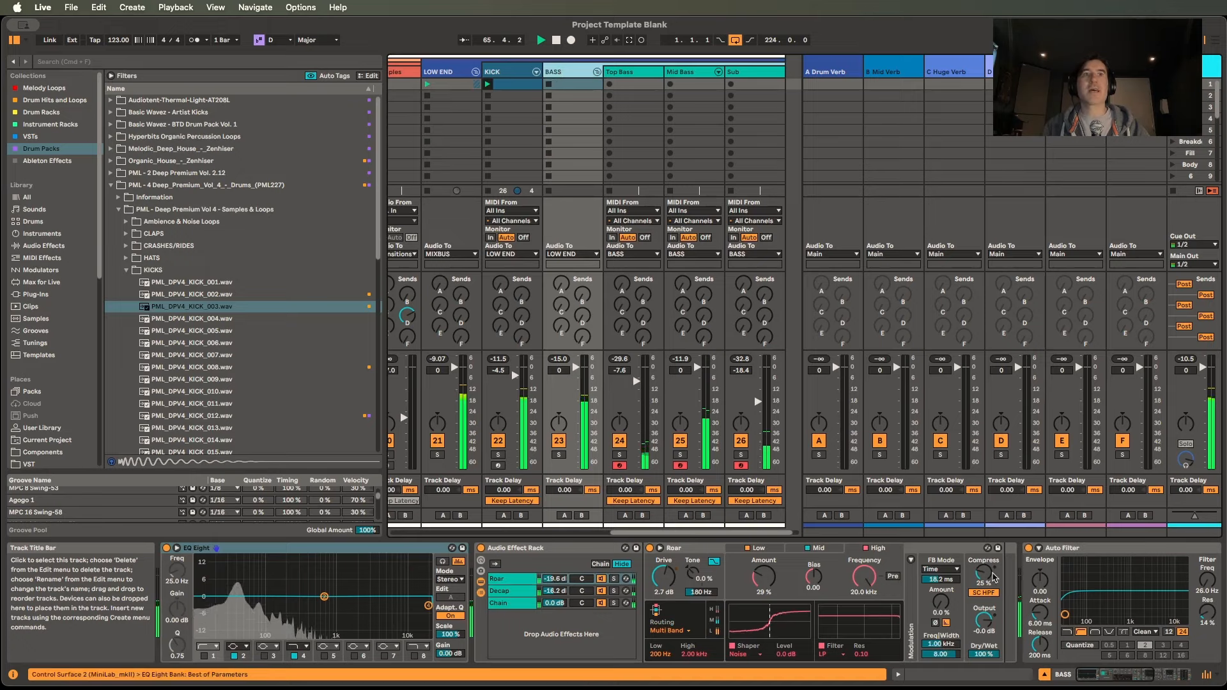
scroll(1104, 593, right, 5)
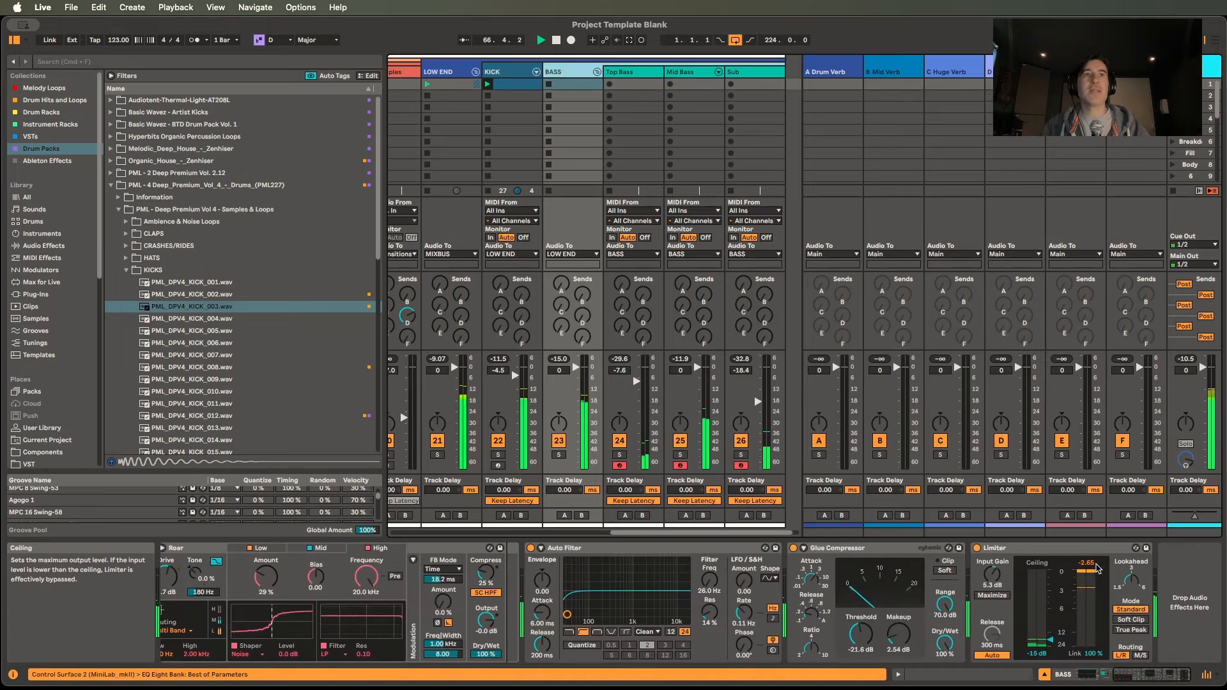
click(1042, 656)
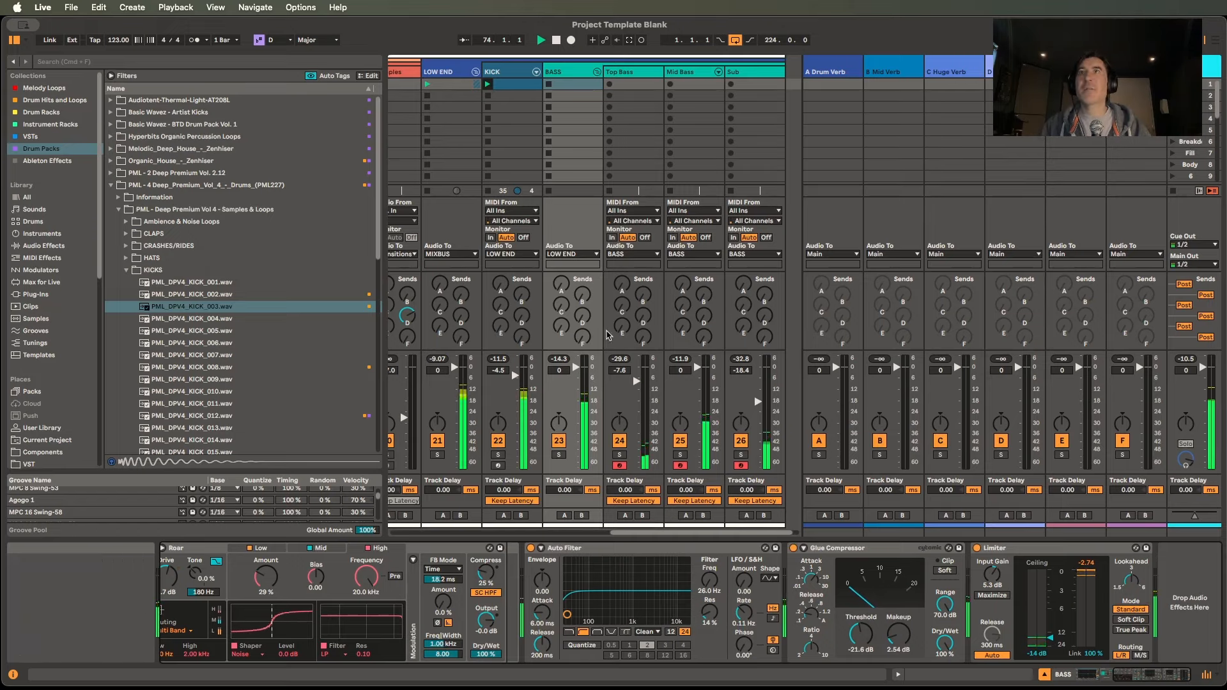
Review the Glue Compressor on LOW END, the Core Drums subgroup, and the Drum Kit Enhancer chain in the DRUMS group's effect rack.
click(441, 72)
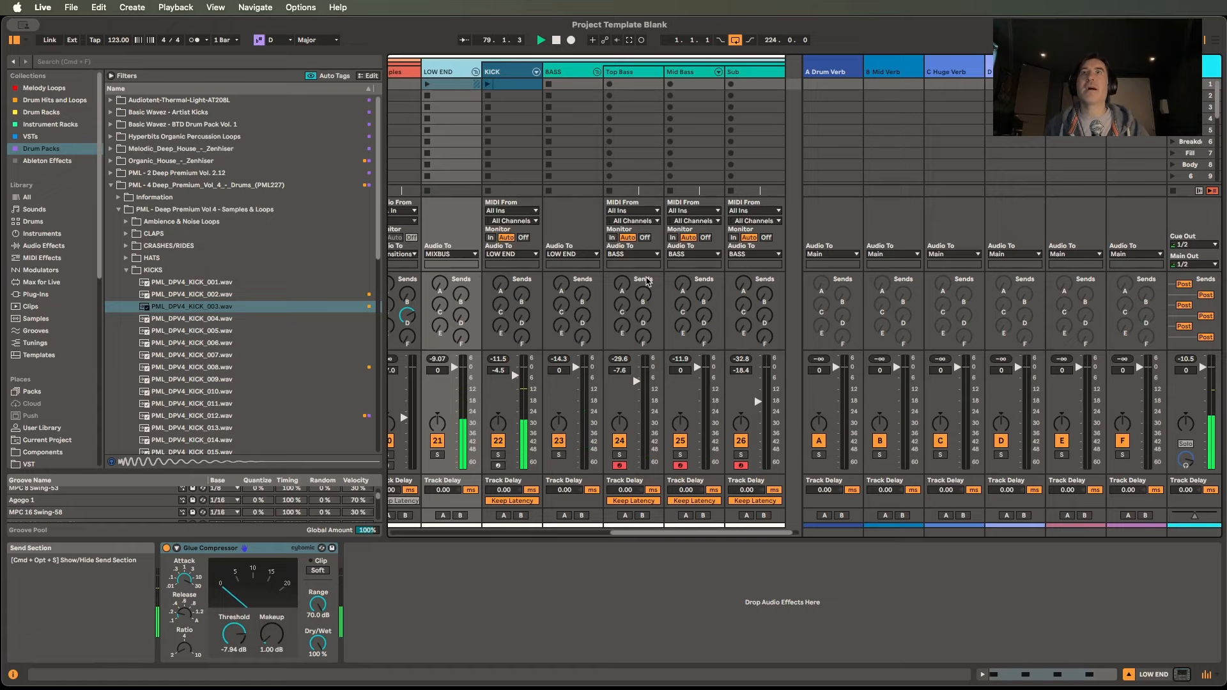
scroll(647, 280, left, 10)
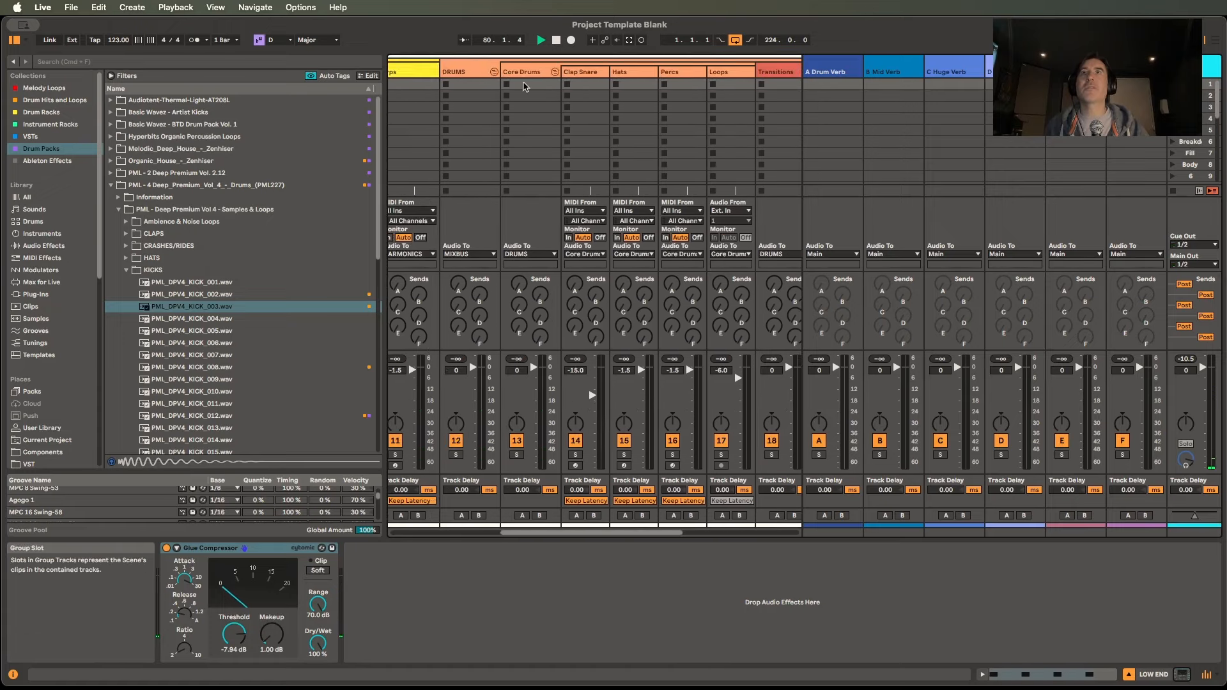
click(524, 72)
click(466, 72)
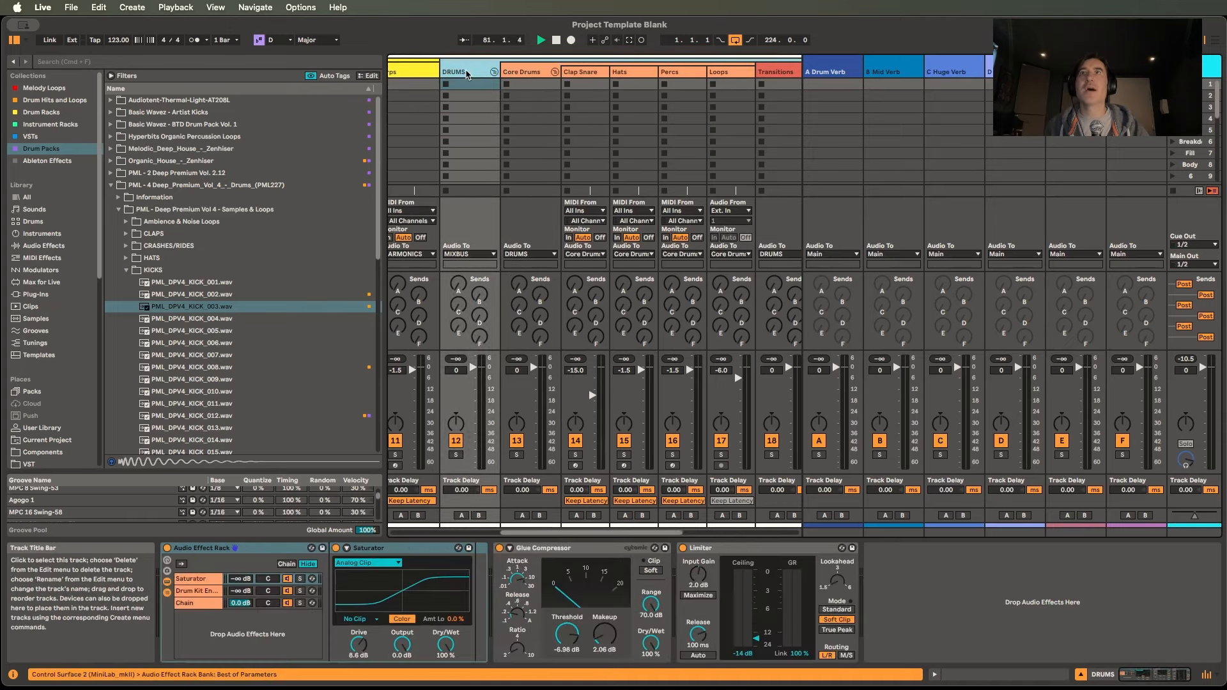
click(197, 593)
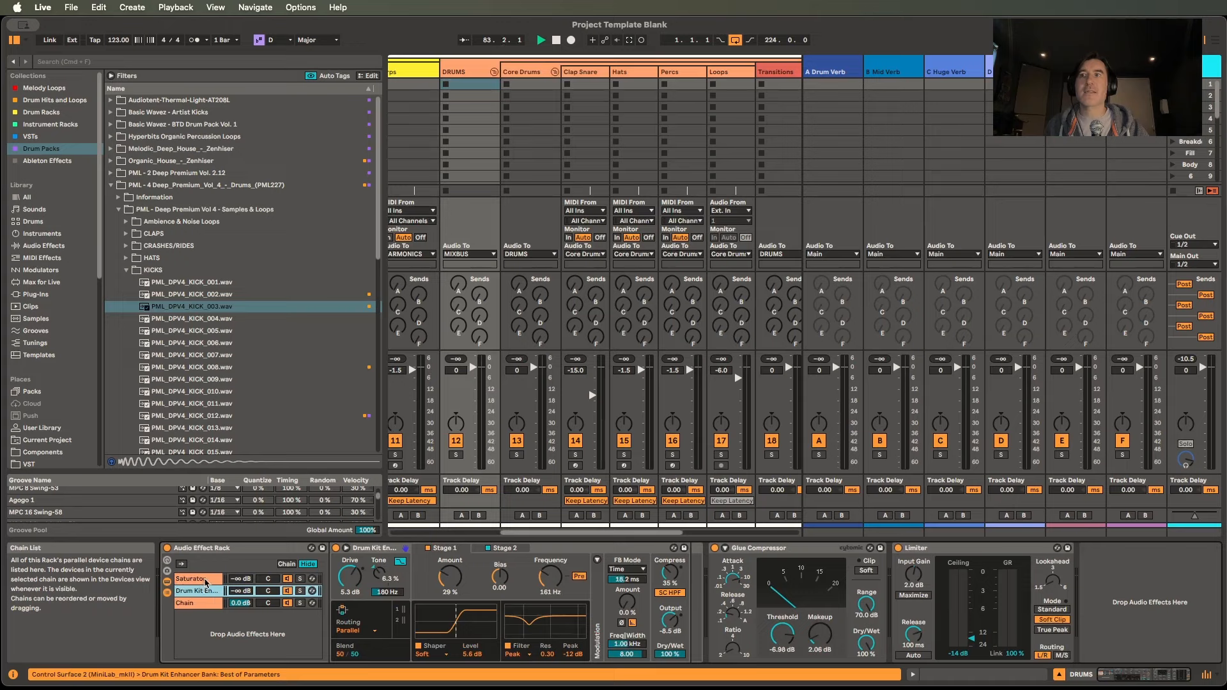
Try blending in the Drum Kit Enhancer and Saturator chains in the DRUMS effect rack by adjusting their chain volumes.
click(206, 580)
click(203, 591)
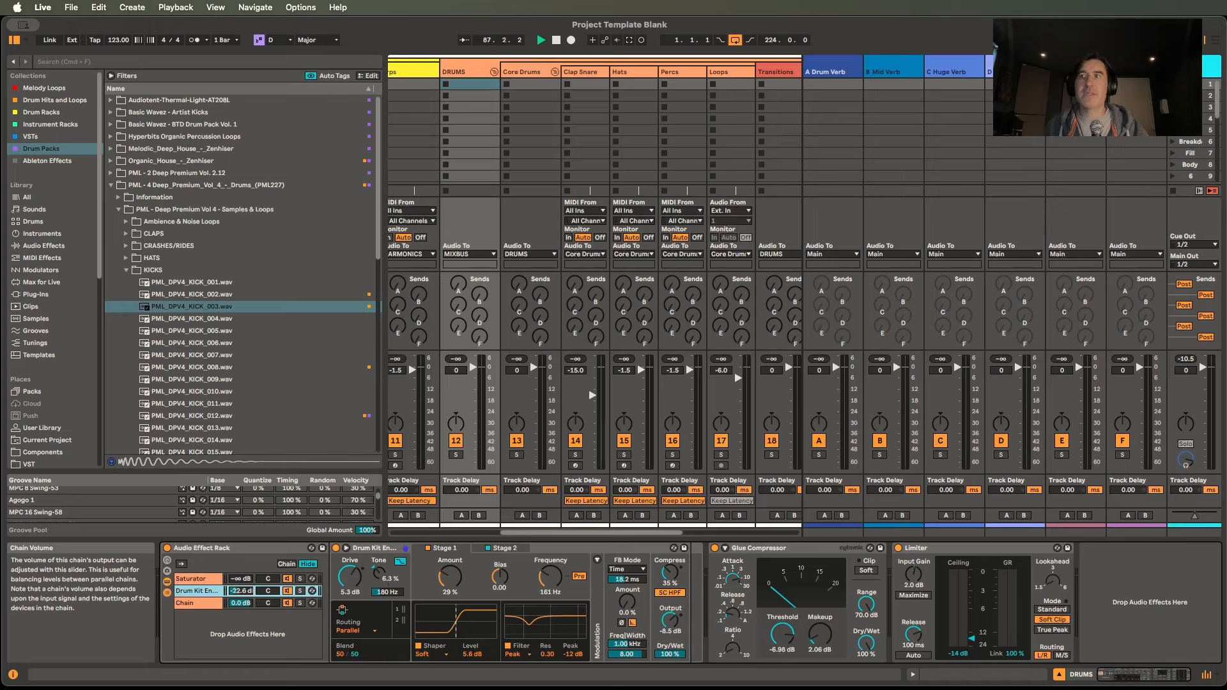
drag(241, 591, 240, 624)
drag(240, 578, 240, 574)
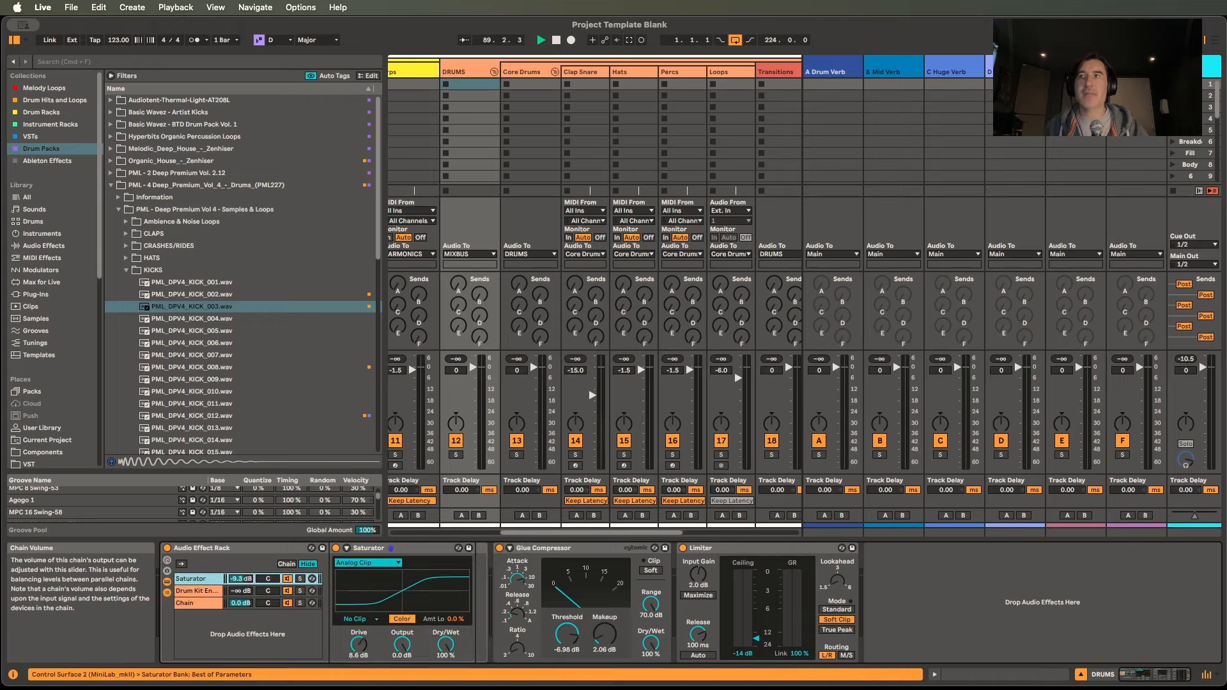
Review the HARMONICS group's device chain and try the Saturator chain volume in its effect rack.
scroll(546, 160, left, 4)
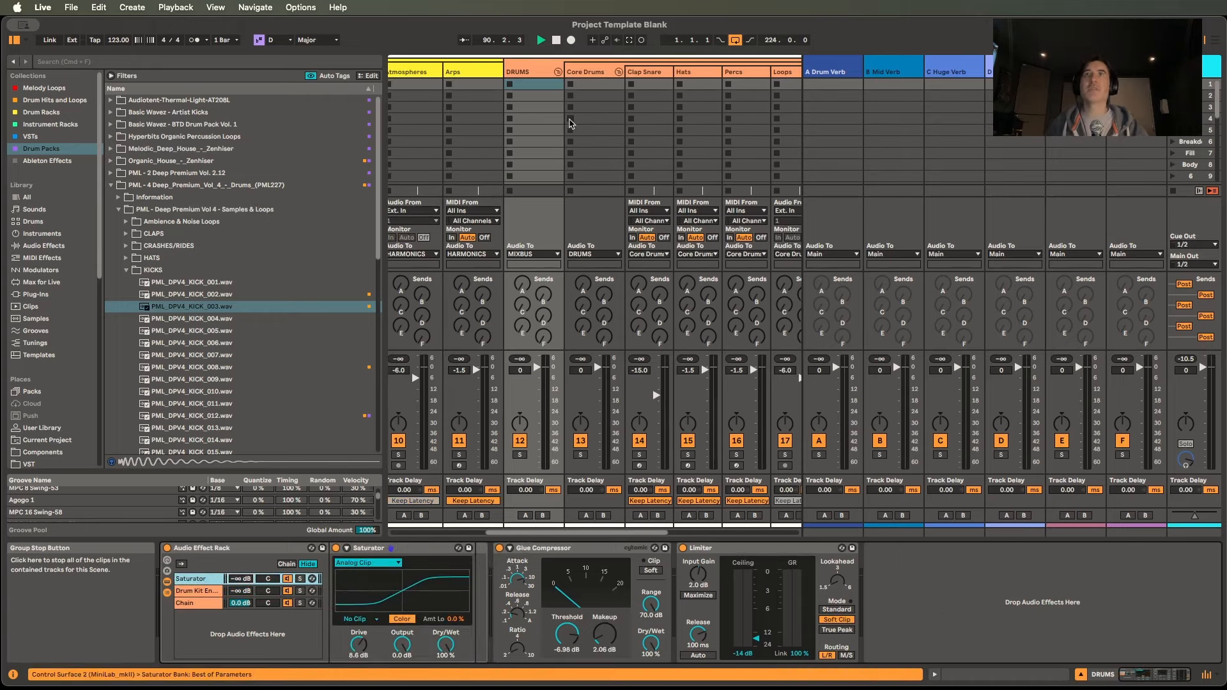
scroll(551, 130, left, 2)
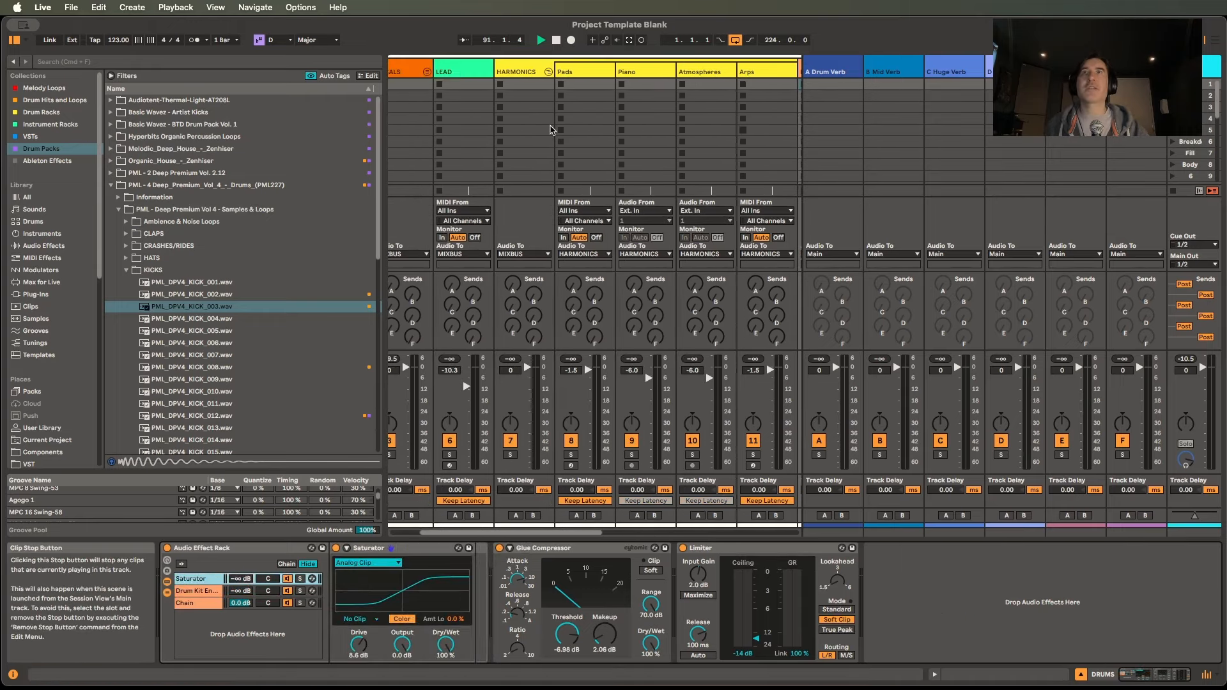
click(527, 72)
drag(241, 579, 240, 556)
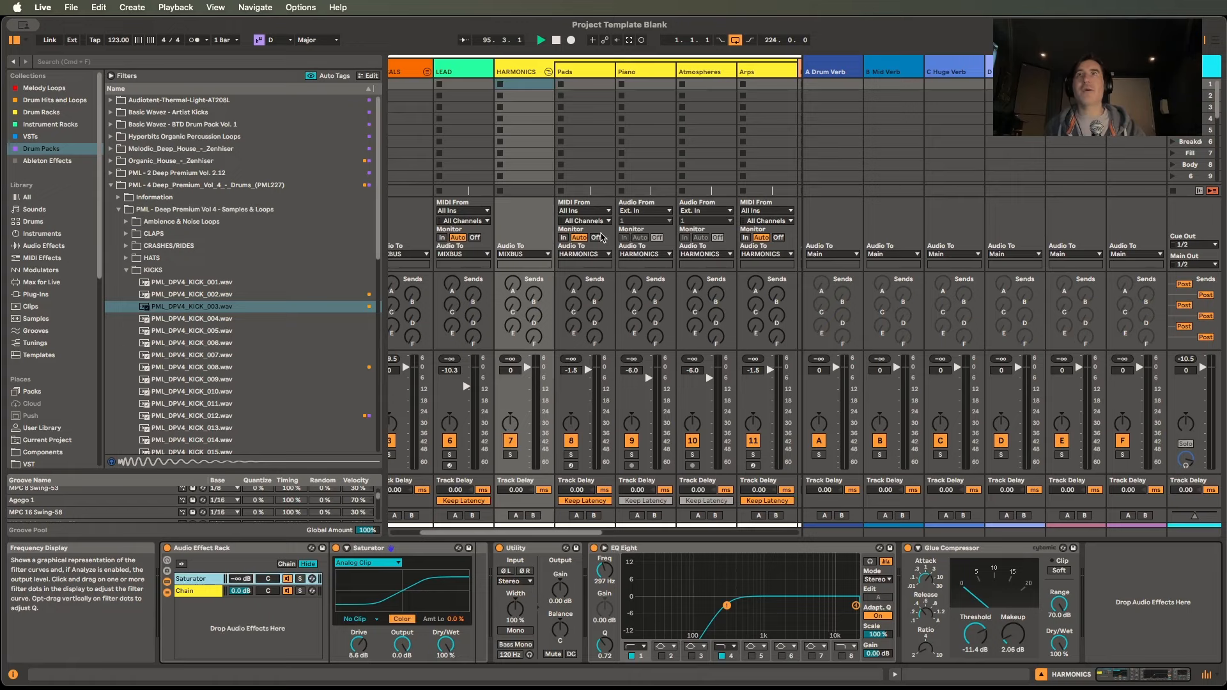
Load the Synth Marimba instrument onto the LEAD track and arm the track for playing.
scroll(544, 160, left, 1)
click(479, 70)
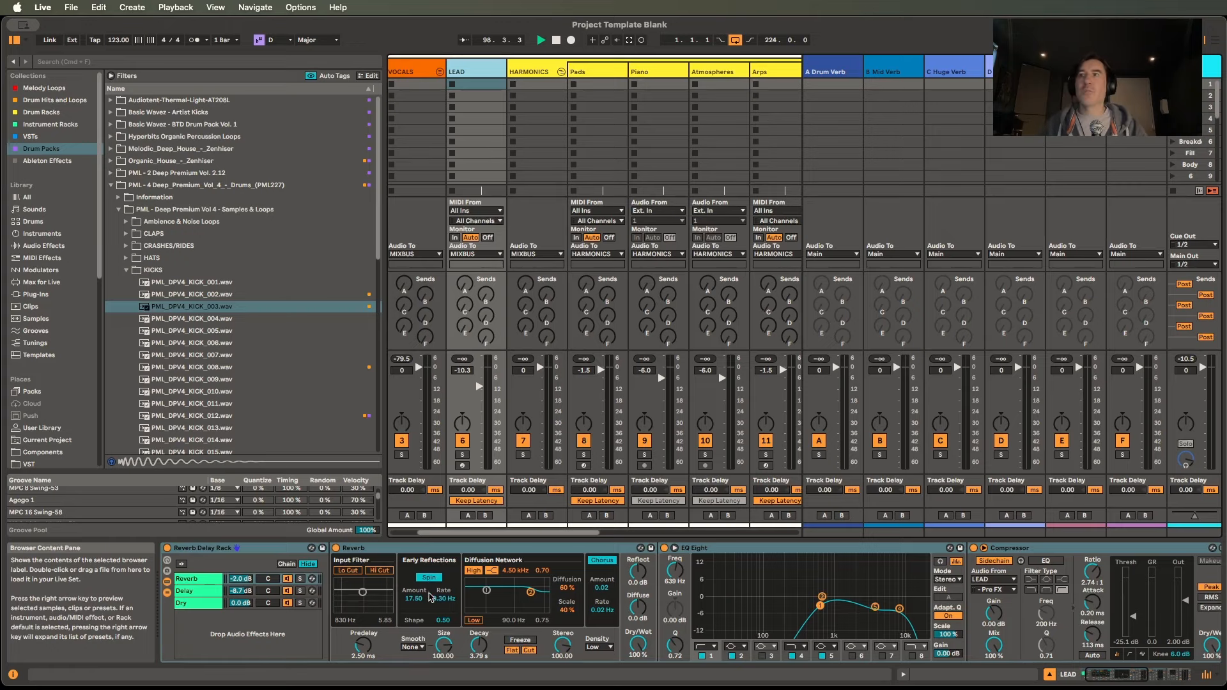
scroll(430, 597, left, 2)
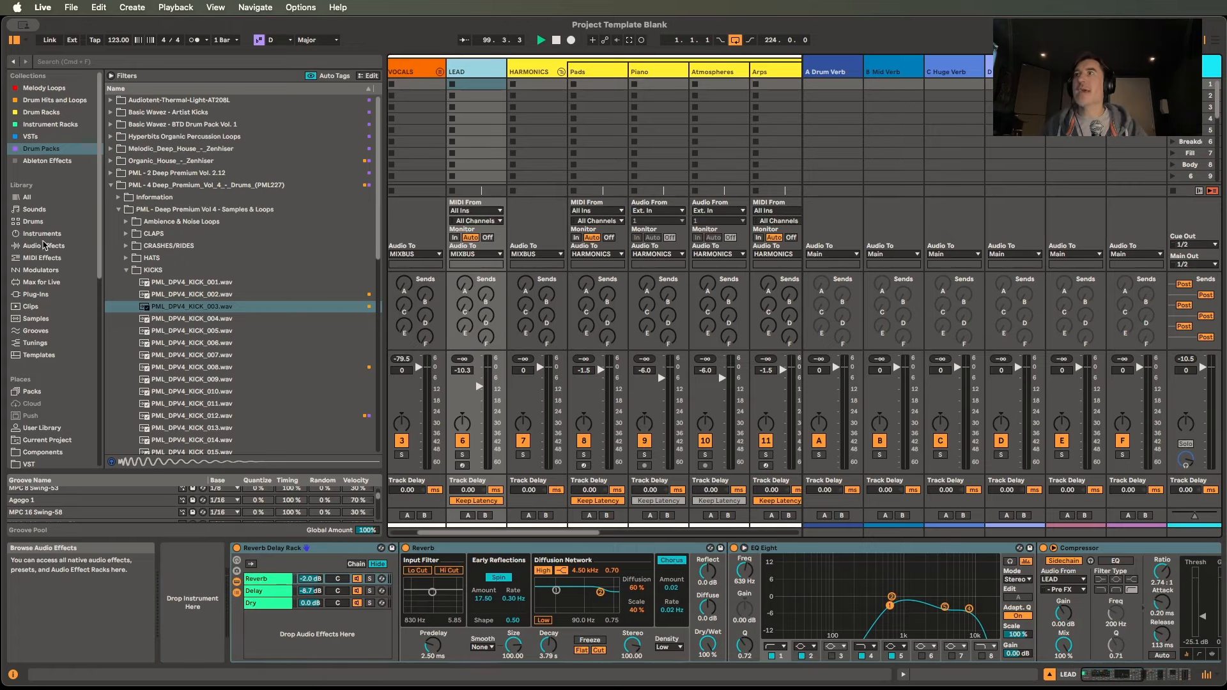
click(44, 246)
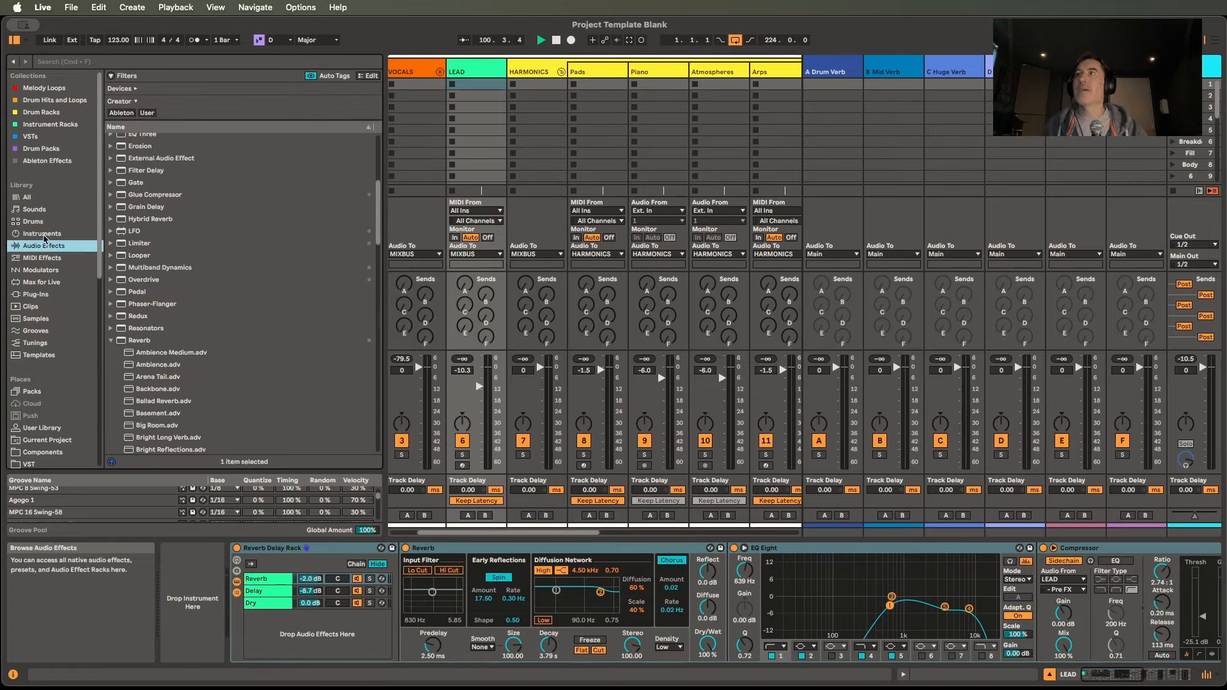
click(43, 233)
drag(151, 303, 202, 562)
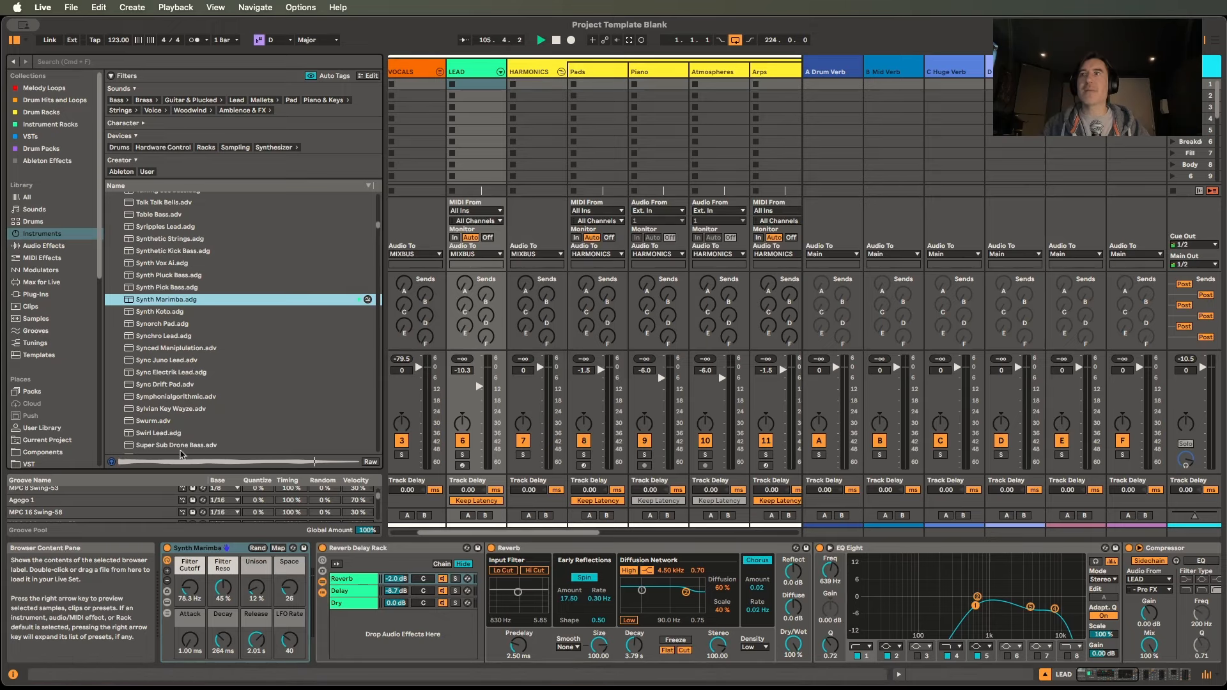
click(69, 246)
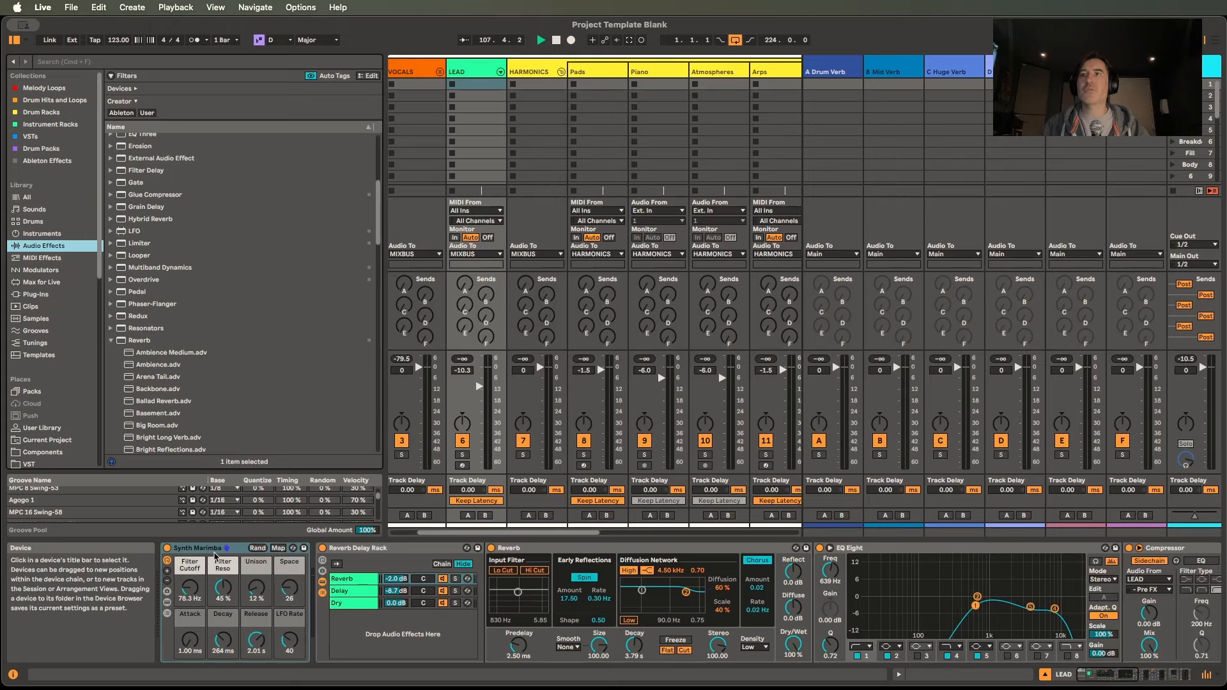
click(462, 466)
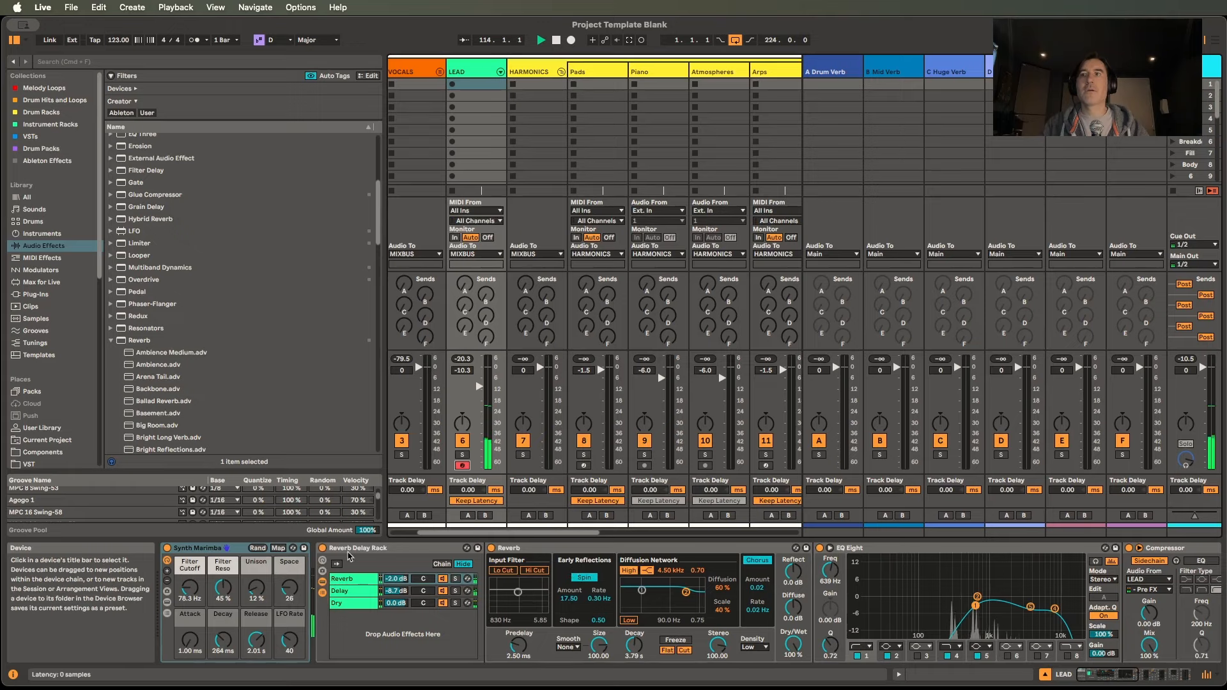
Examine the LEAD track's Reverb Delay Rack, EQ Eight, sidechained Compressors and Glue Compressor while playing the synth.
click(397, 549)
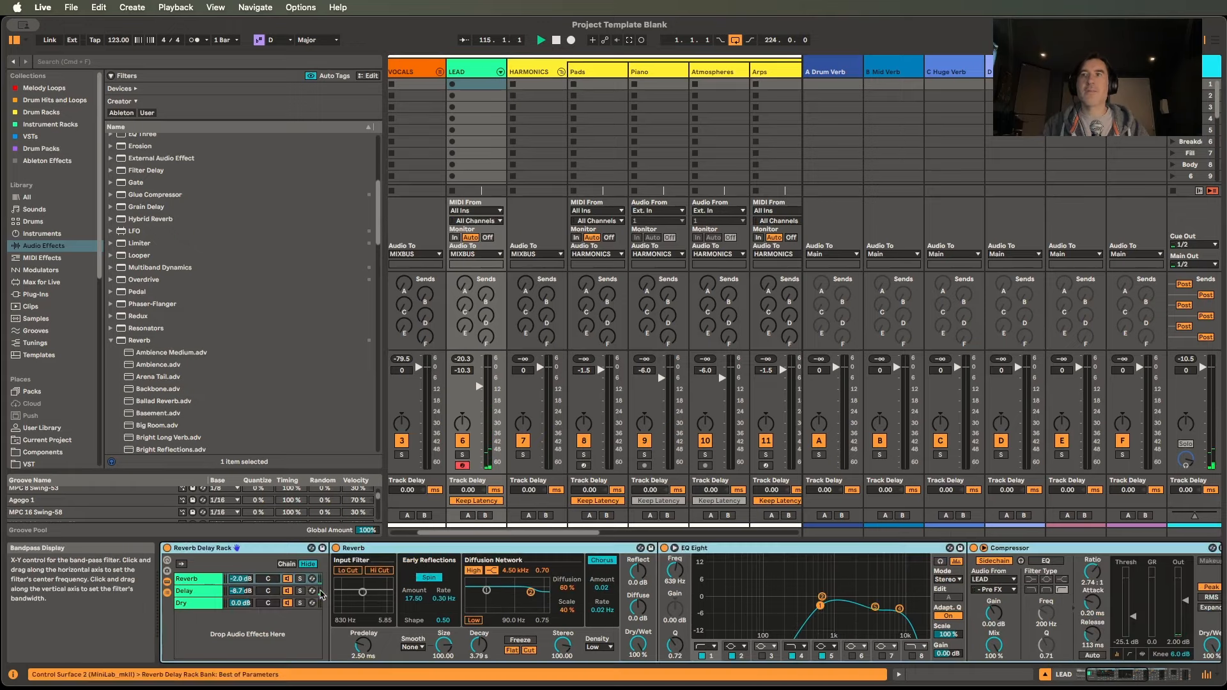
click(497, 548)
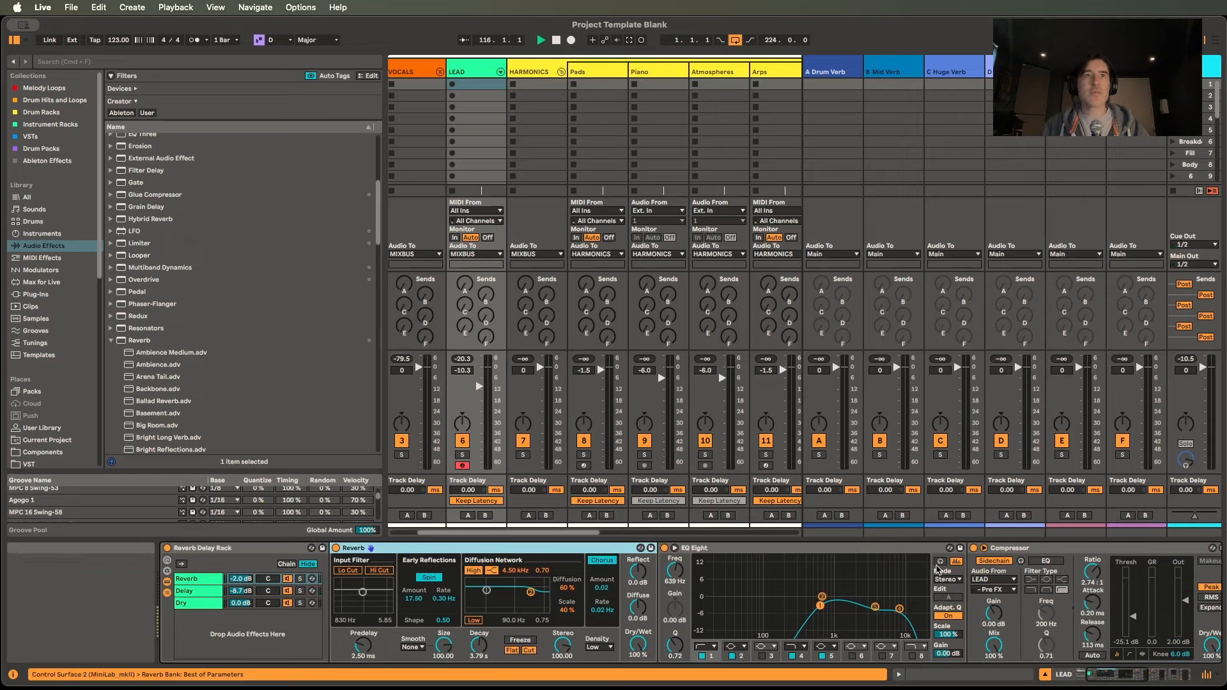
mouse_move(1112, 679)
mouse_down()
mouse_move(1134, 679)
mouse_move(1106, 680)
mouse_up()
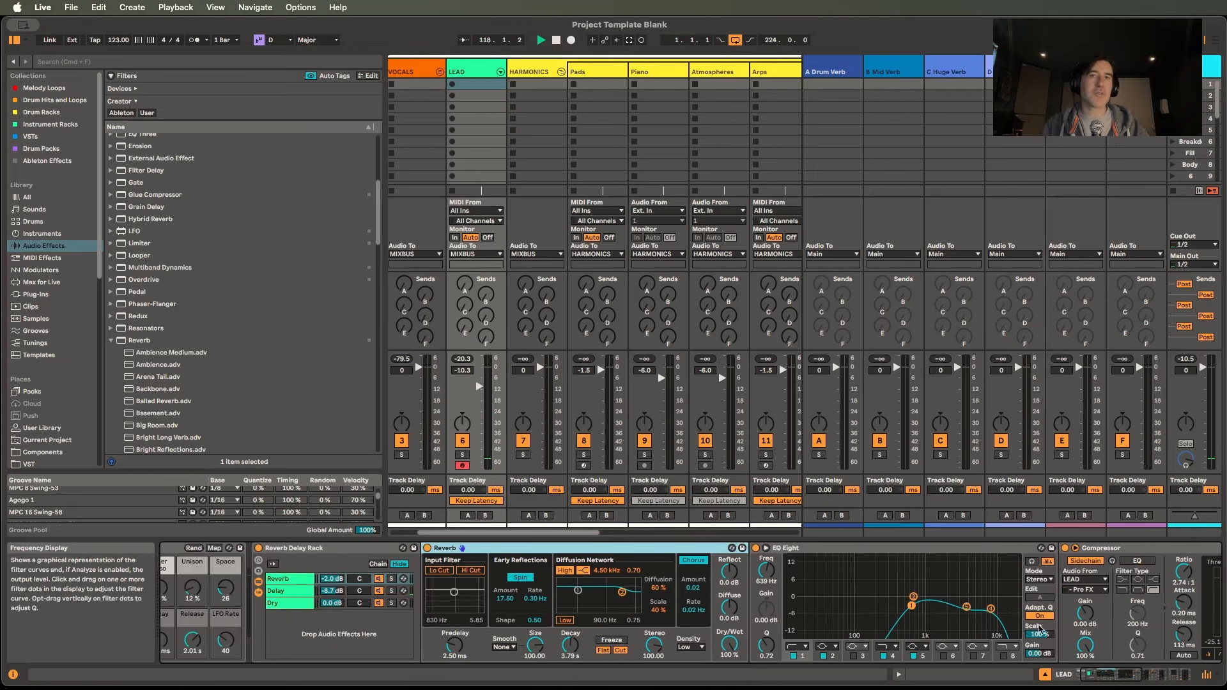
scroll(858, 563, right, 5)
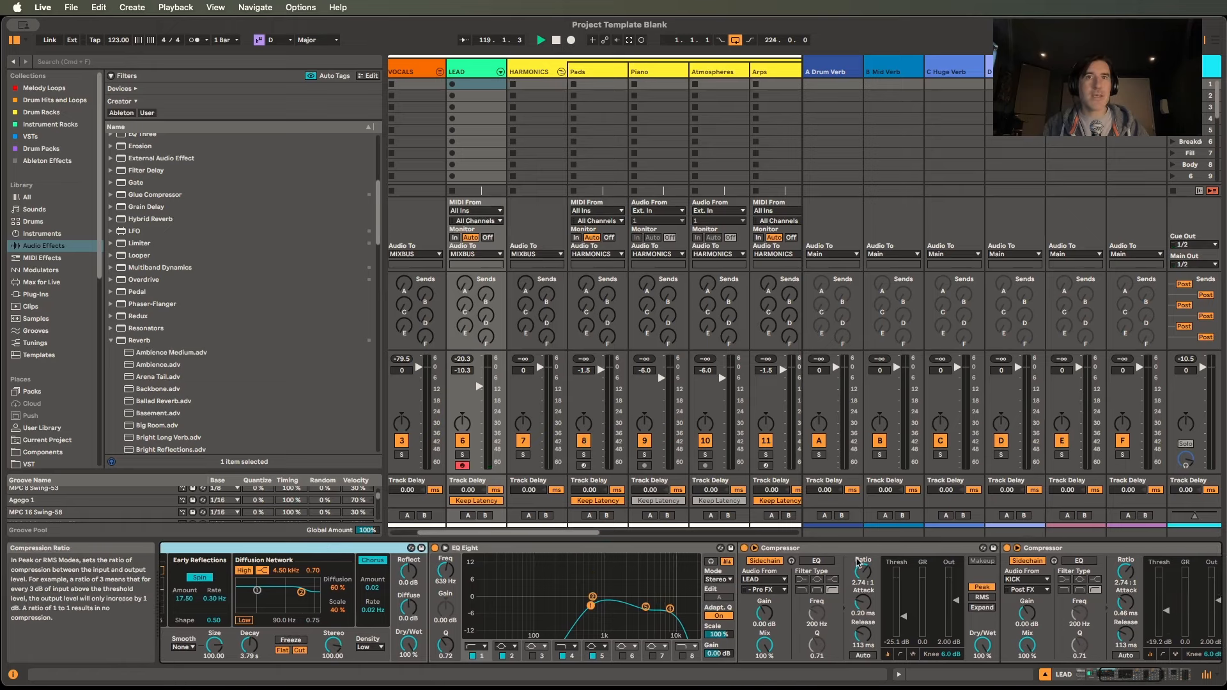
click(859, 562)
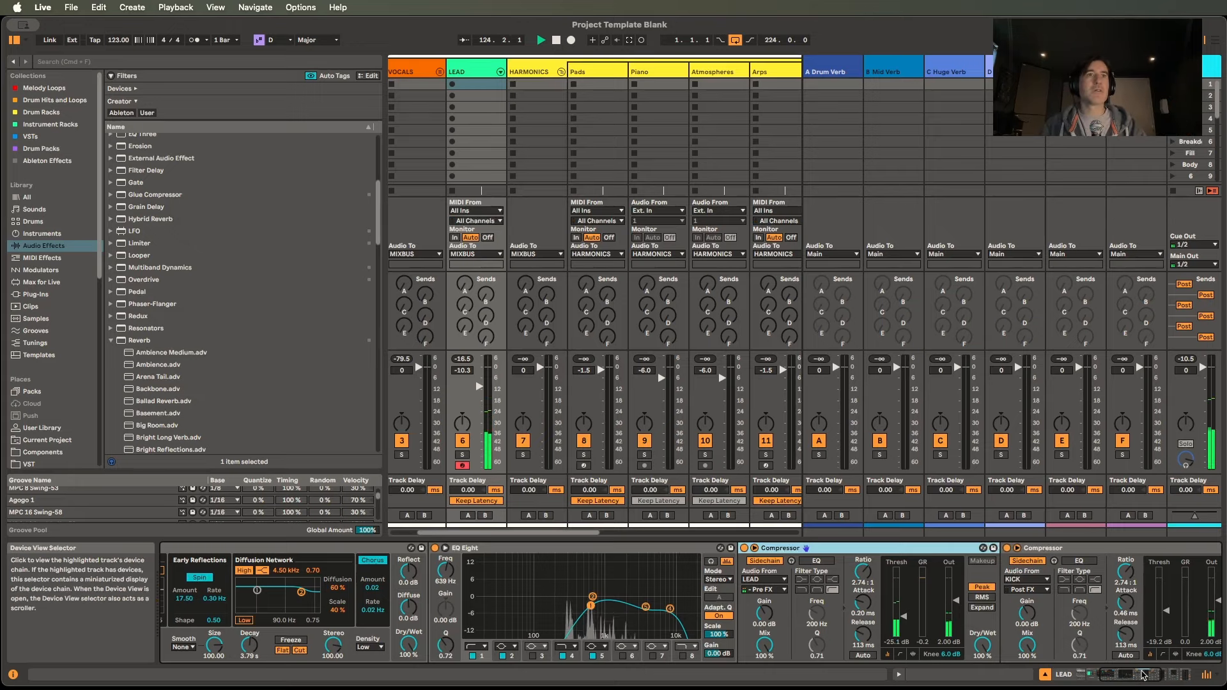
click(1144, 675)
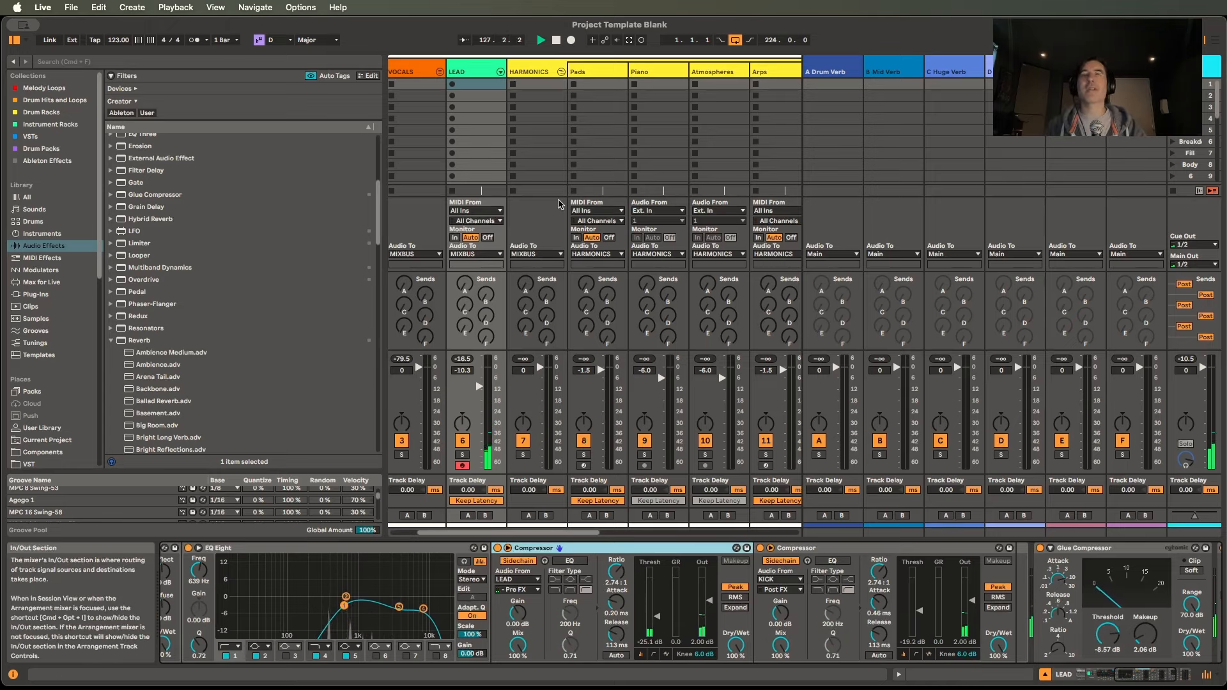
Review the effects on return tracks A through F and try the LEAD track's send to the F Parallel return.
click(841, 72)
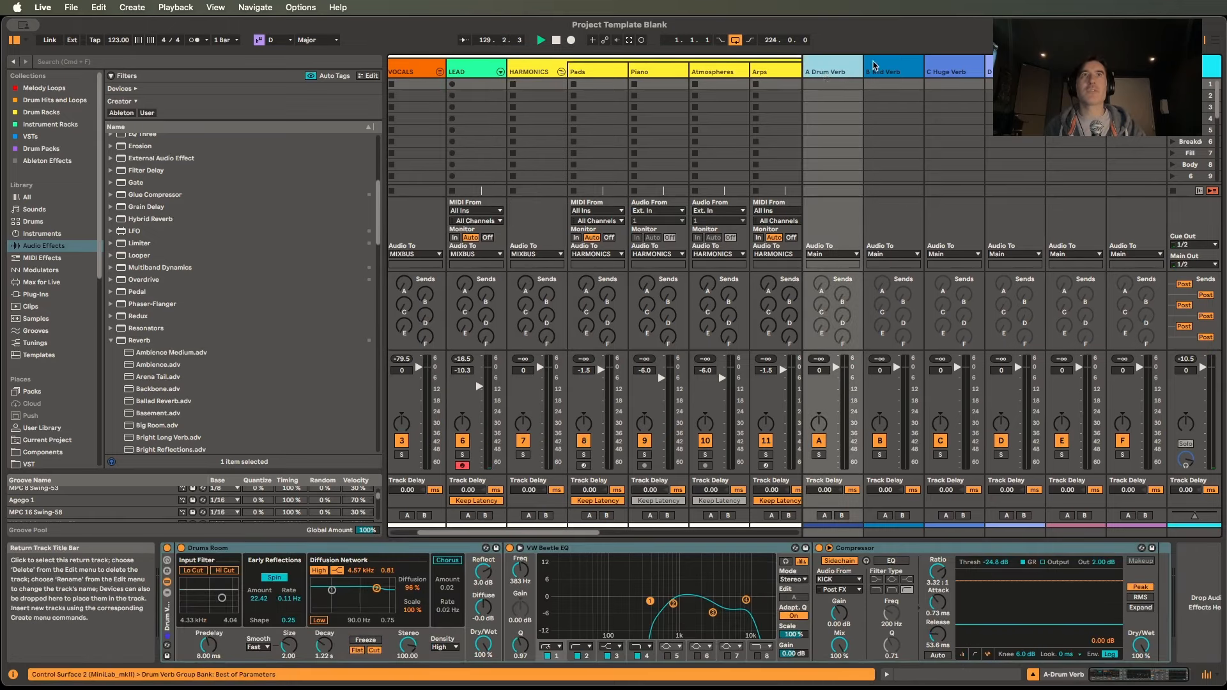
click(892, 70)
click(952, 70)
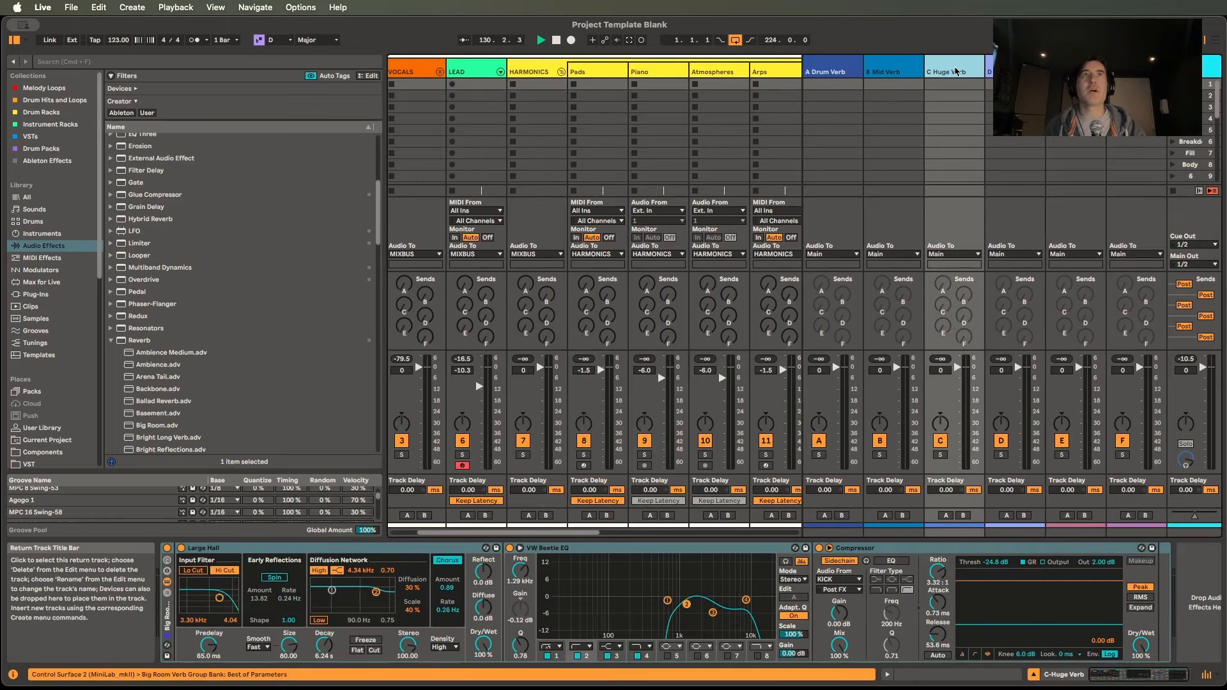
click(1013, 71)
click(1075, 71)
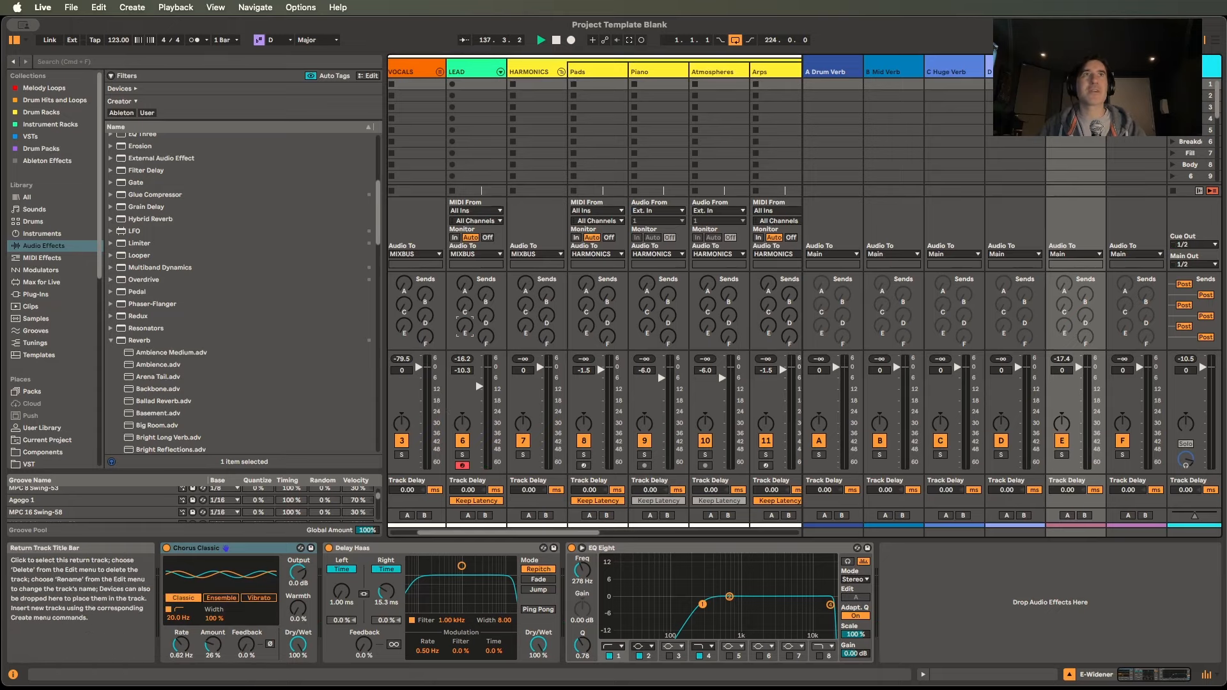
click(1136, 72)
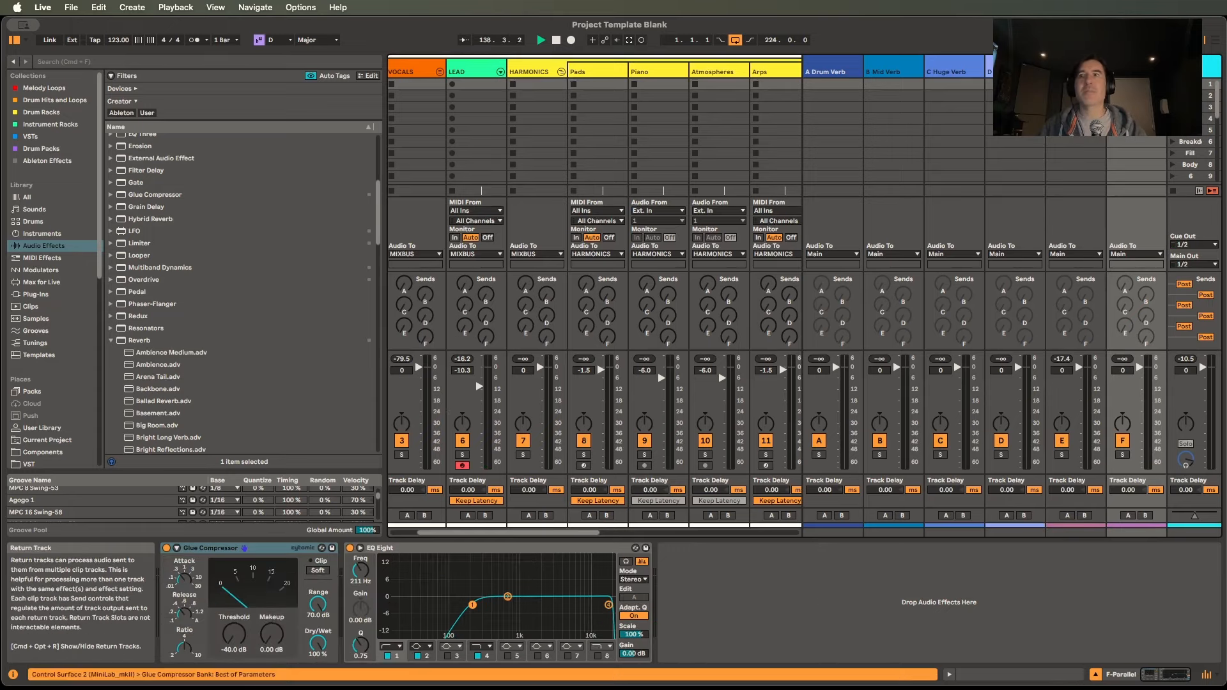
drag(491, 342, 490, 278)
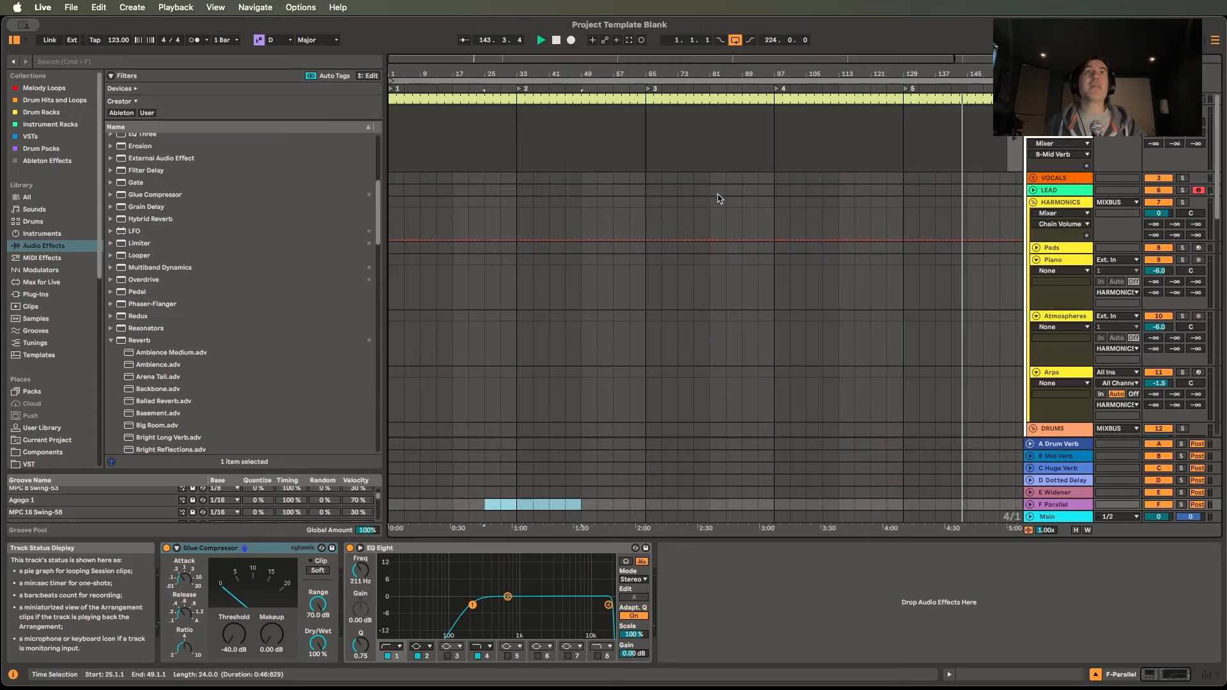
Stop playback in Arrangement View and shorten the Whole Track MIDI clip to end at bar 205.
key(Tab)
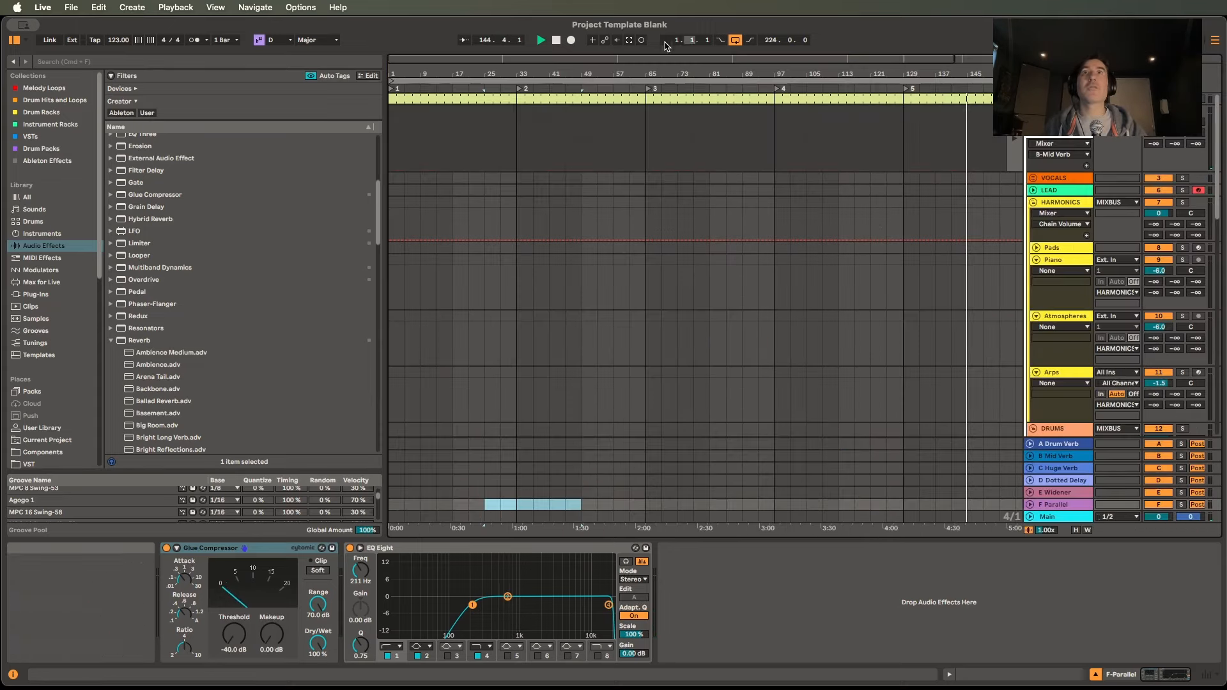
double_click(556, 41)
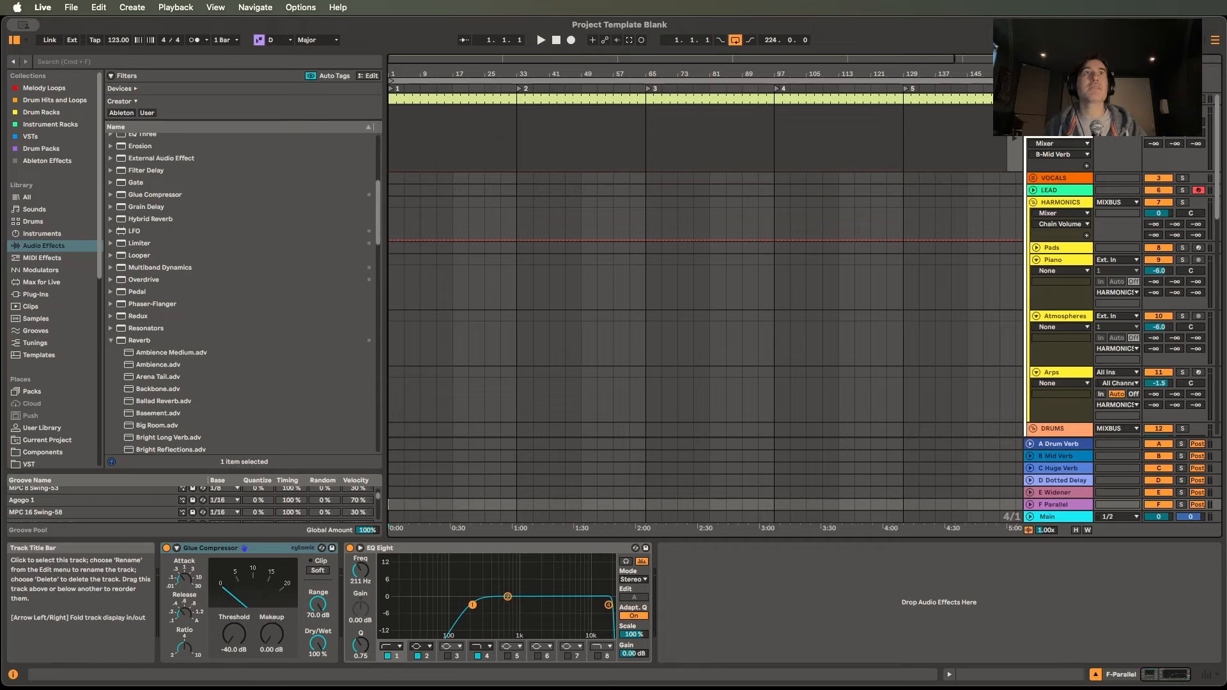
click(1058, 99)
click(986, 98)
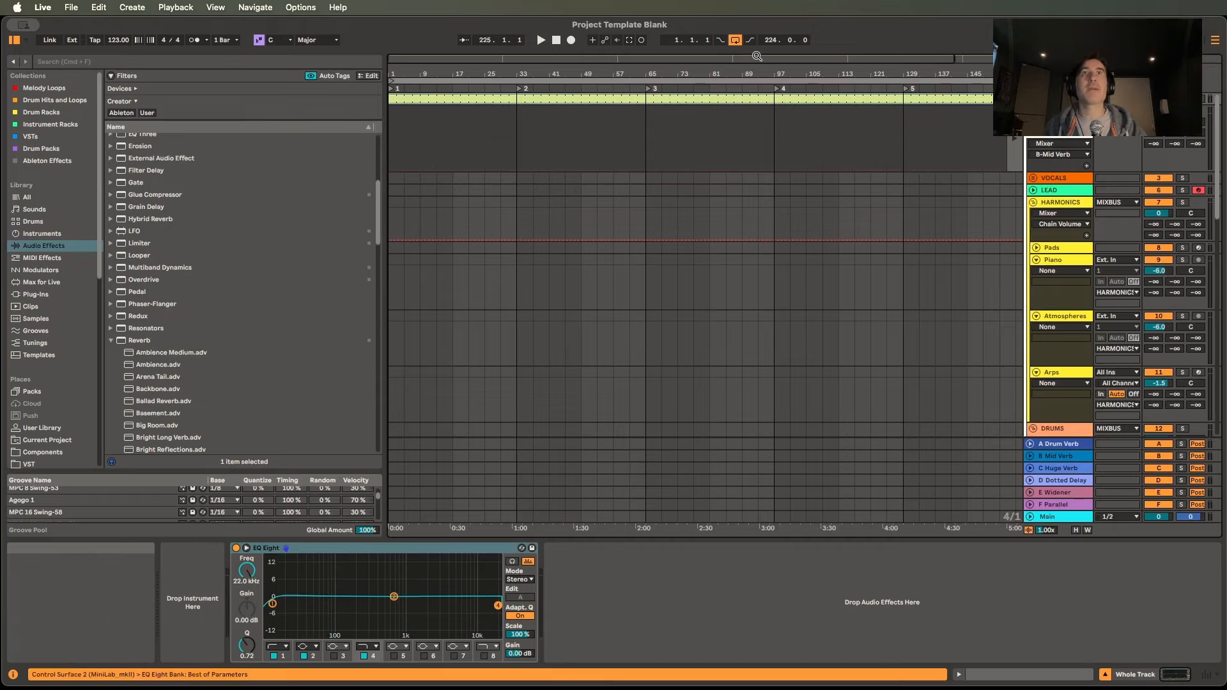
drag(801, 59, 800, 38)
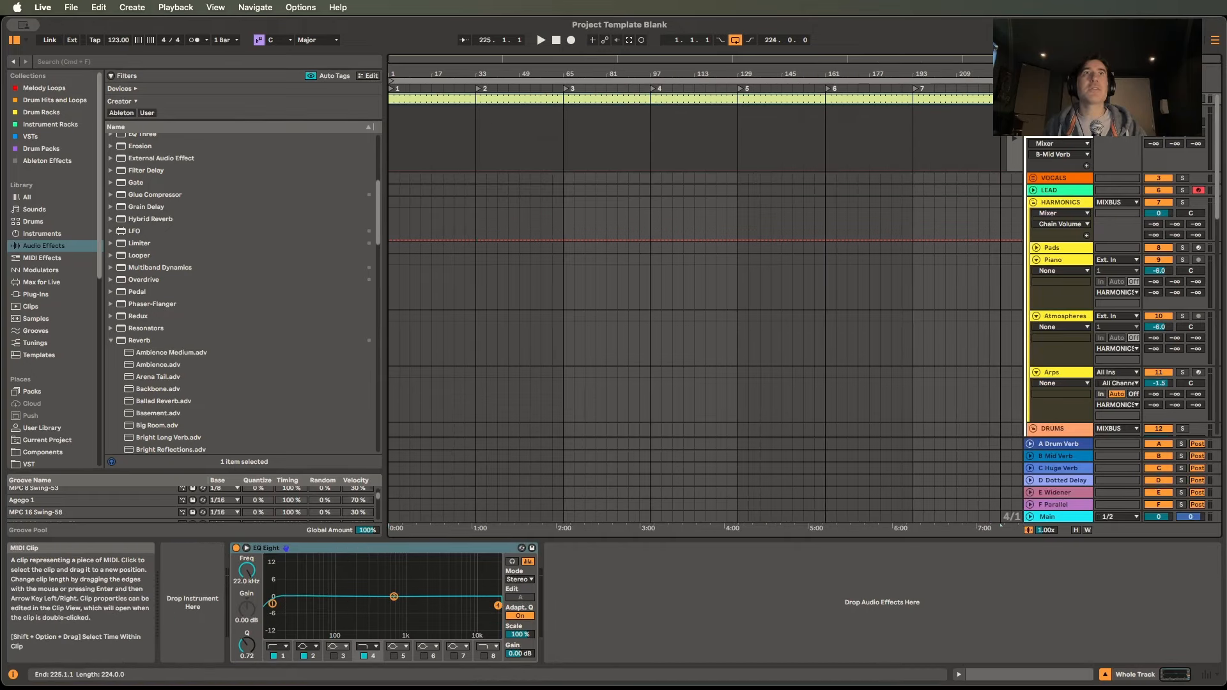
drag(991, 97, 943, 99)
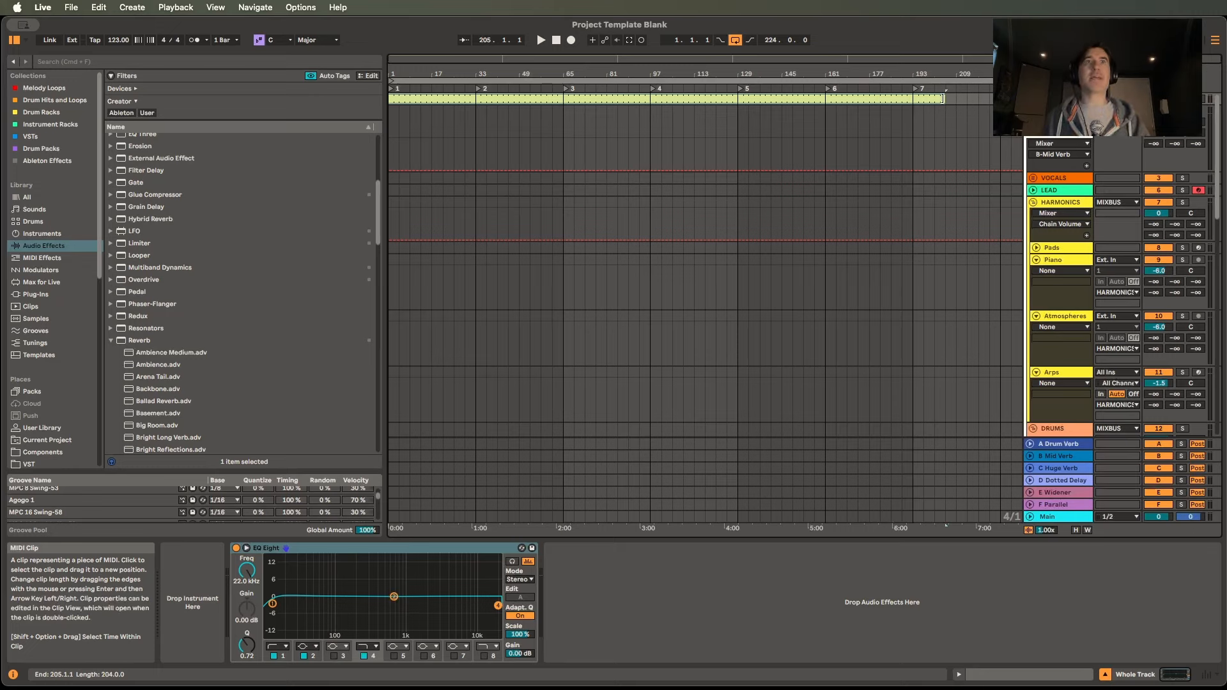
Set the arrangement loop to the full length of the shortened Whole Track clip using Loop Selection.
right_click(933, 95)
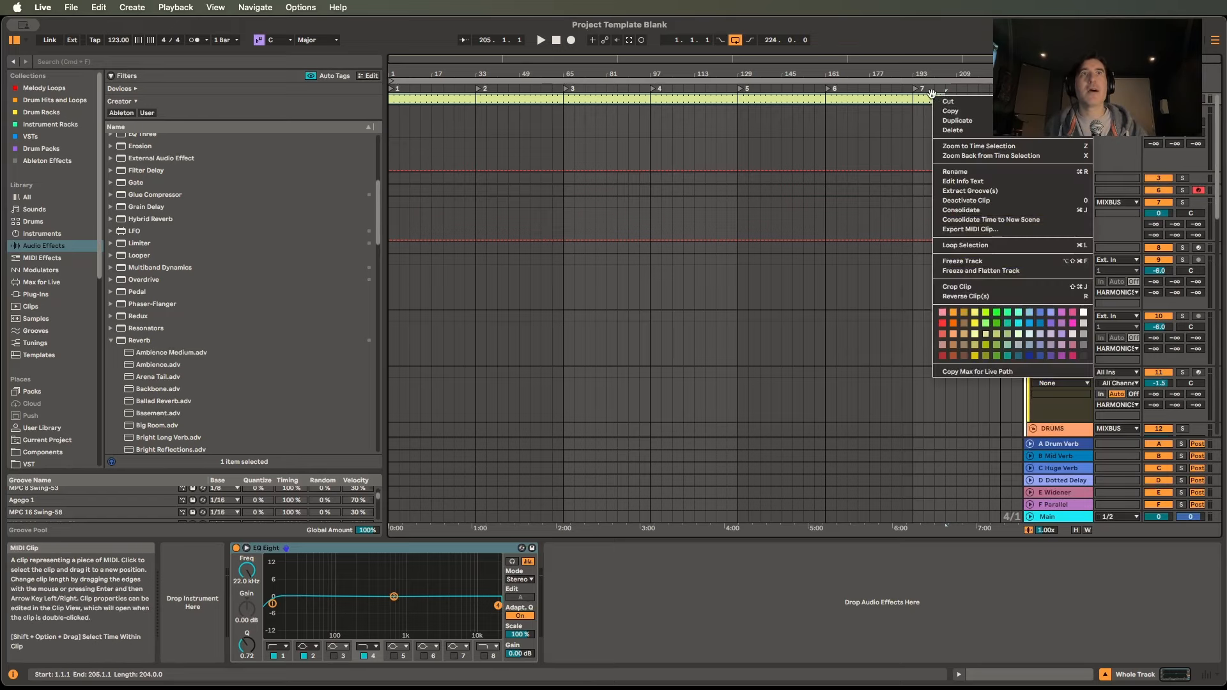
click(875, 95)
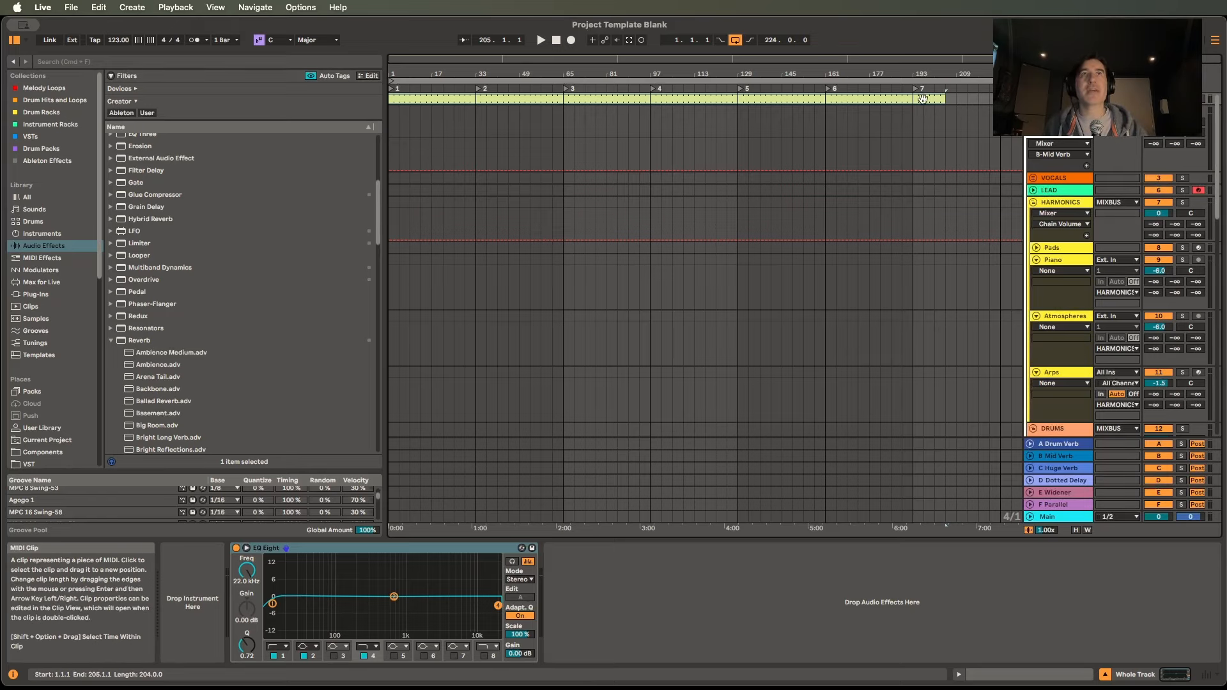
right_click(931, 99)
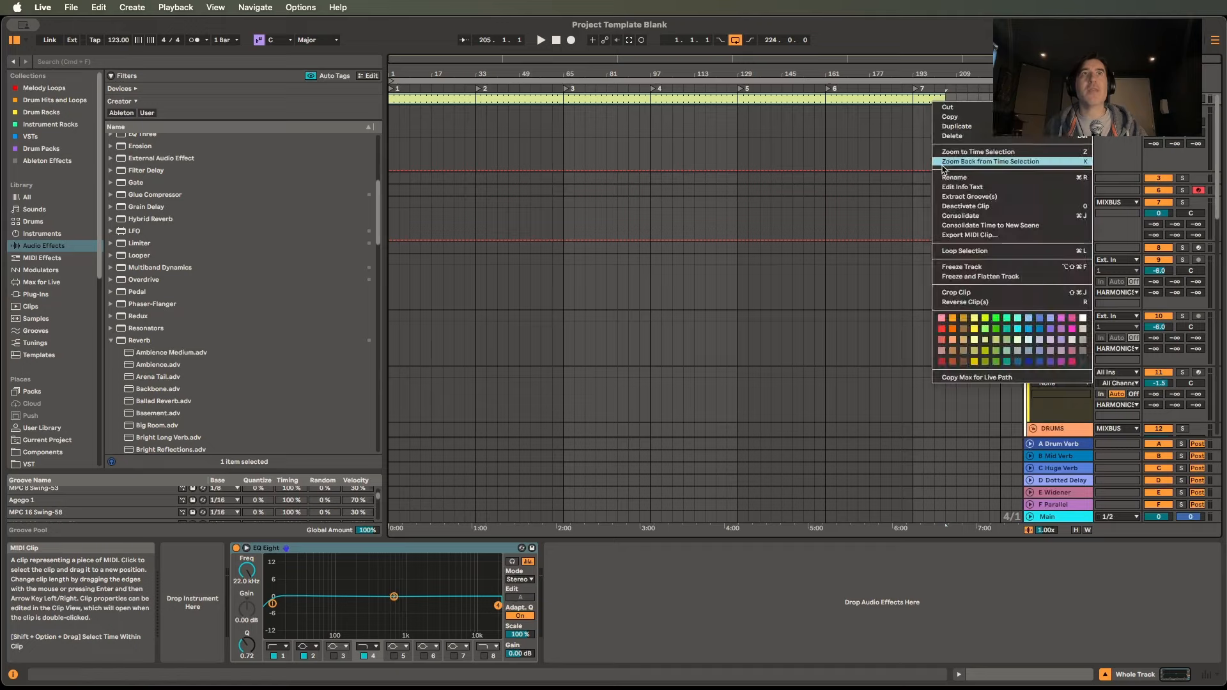
click(966, 250)
right_click(903, 97)
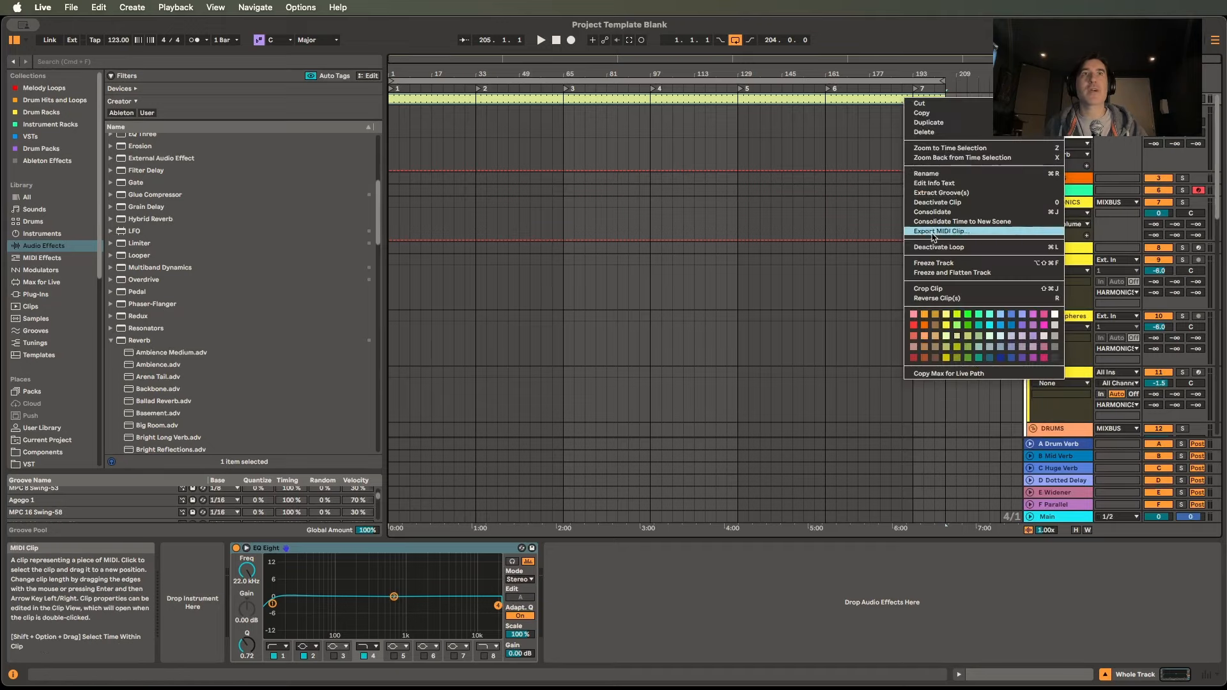
click(849, 125)
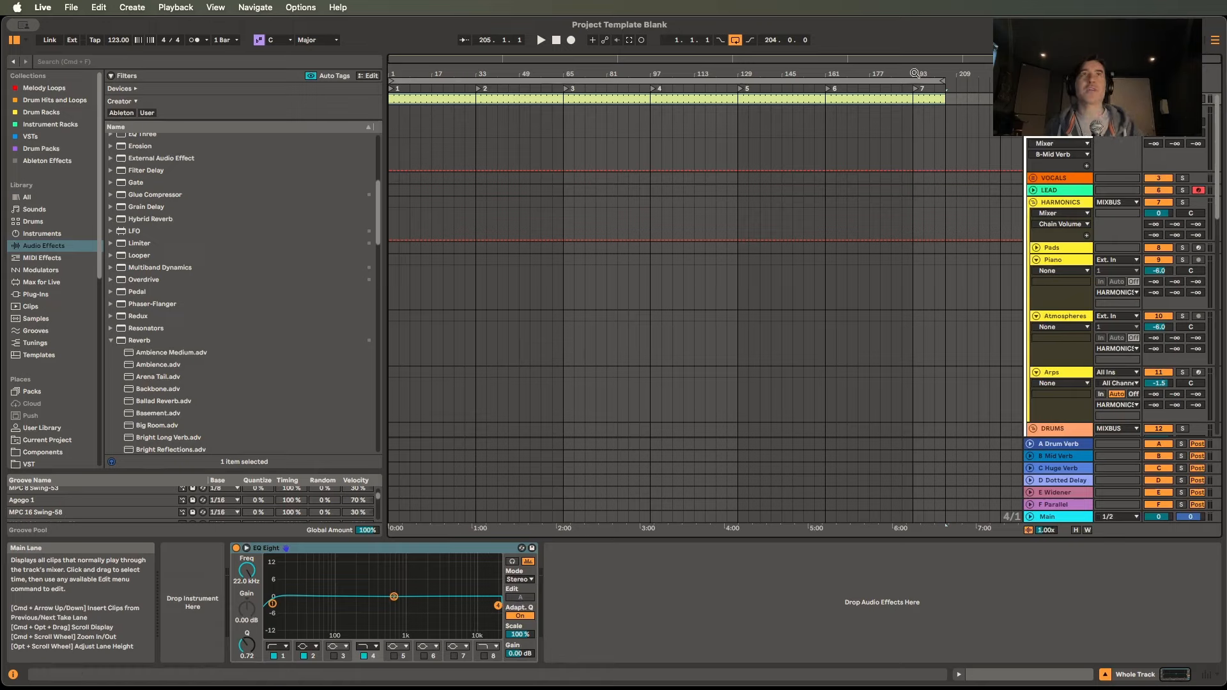
Narrow the arrangement loop to 32 bars starting at bar 97.
drag(945, 81, 734, 81)
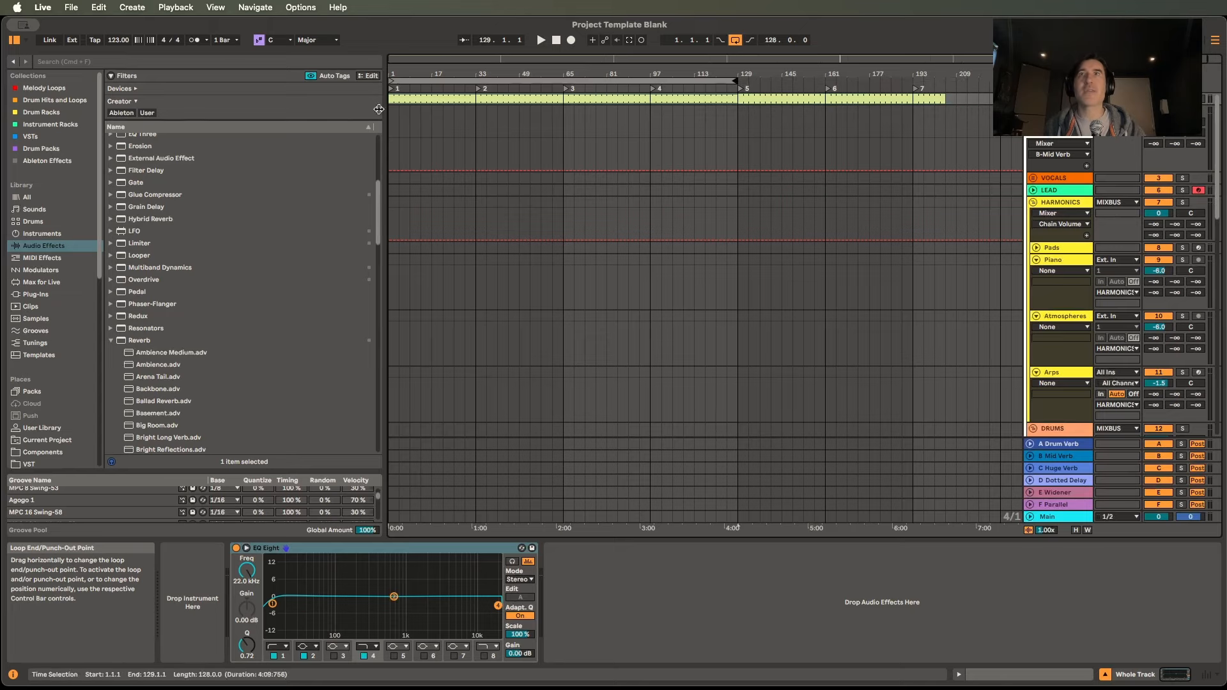
drag(392, 81, 651, 82)
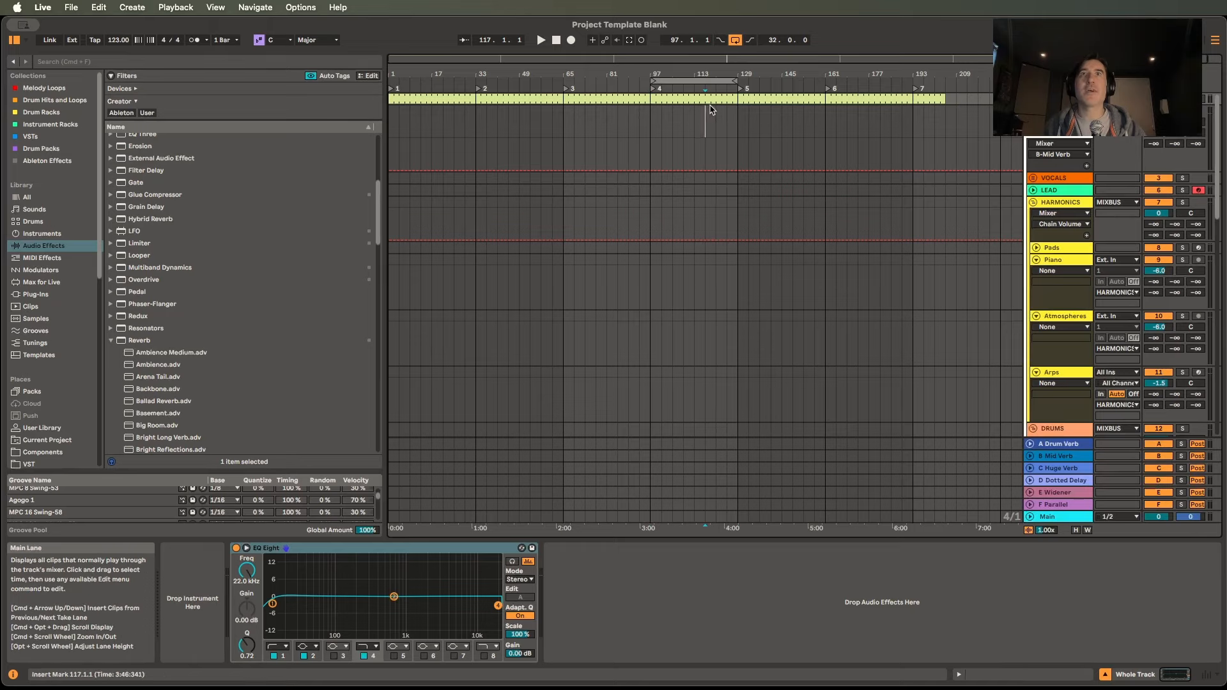
Set the arrangement loop back to the full length of the Whole Track clip using Loop Selection.
right_click(711, 100)
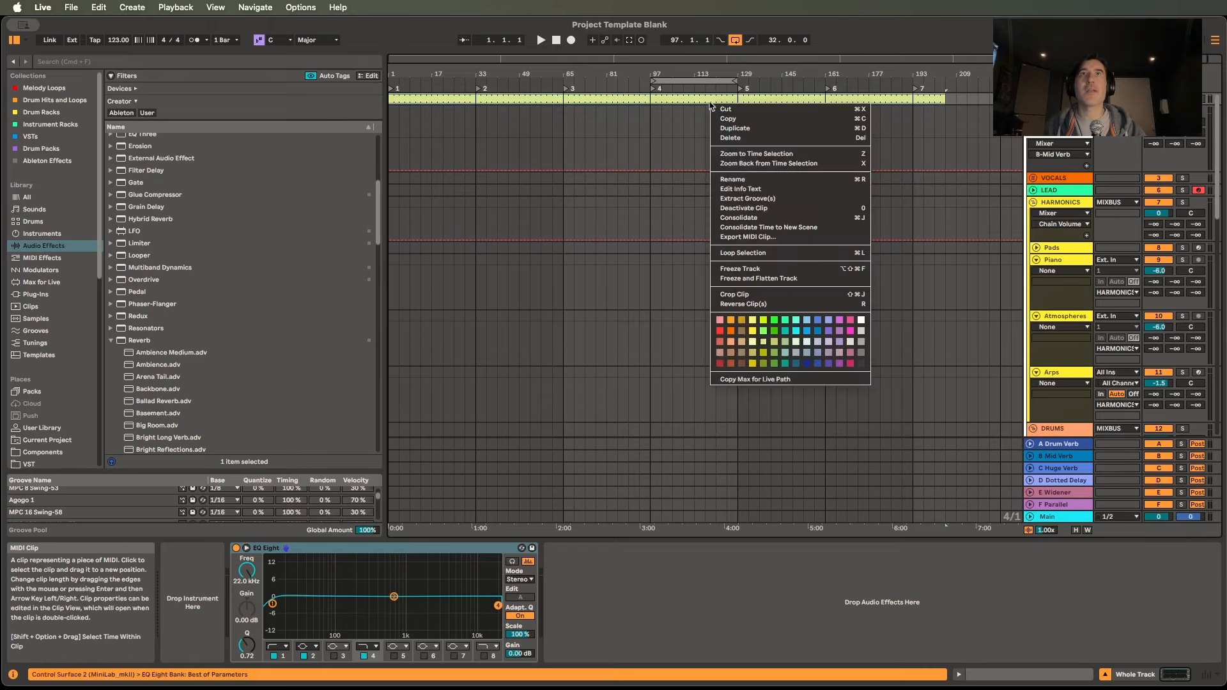
click(718, 253)
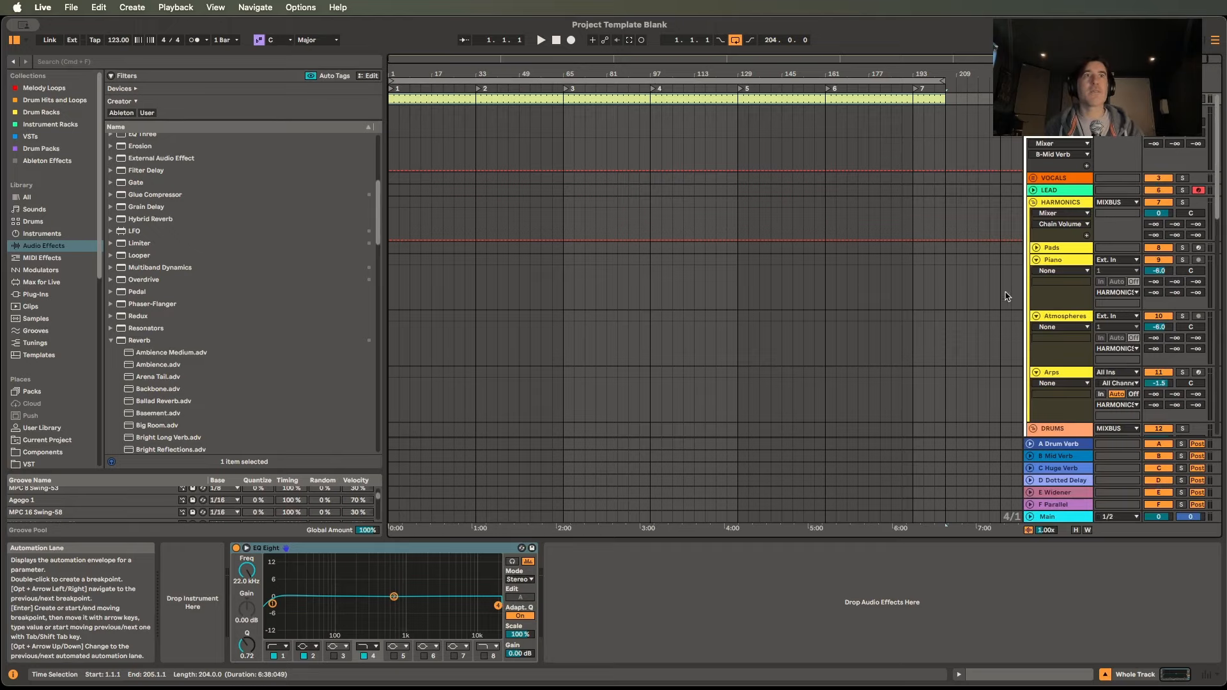
Review the remaining tracks down to Sub, then hide the return tracks in Session View and look across the mixer to the BASS group.
scroll(1061, 320, down, 10)
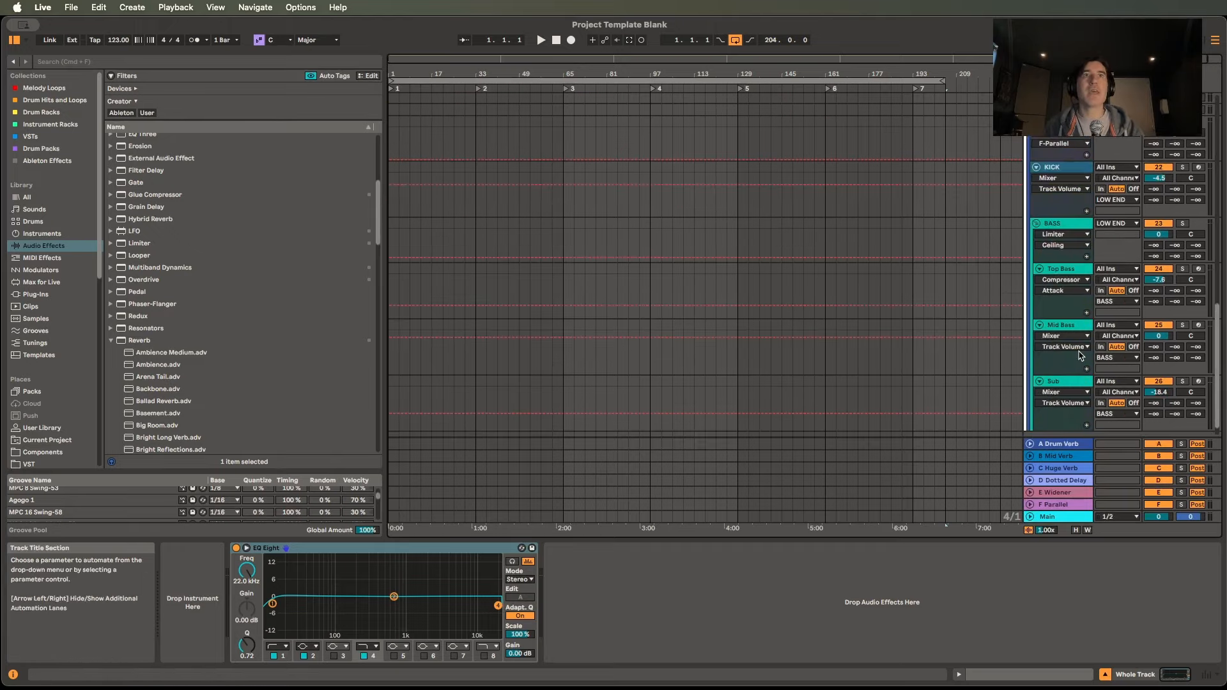
key(Tab)
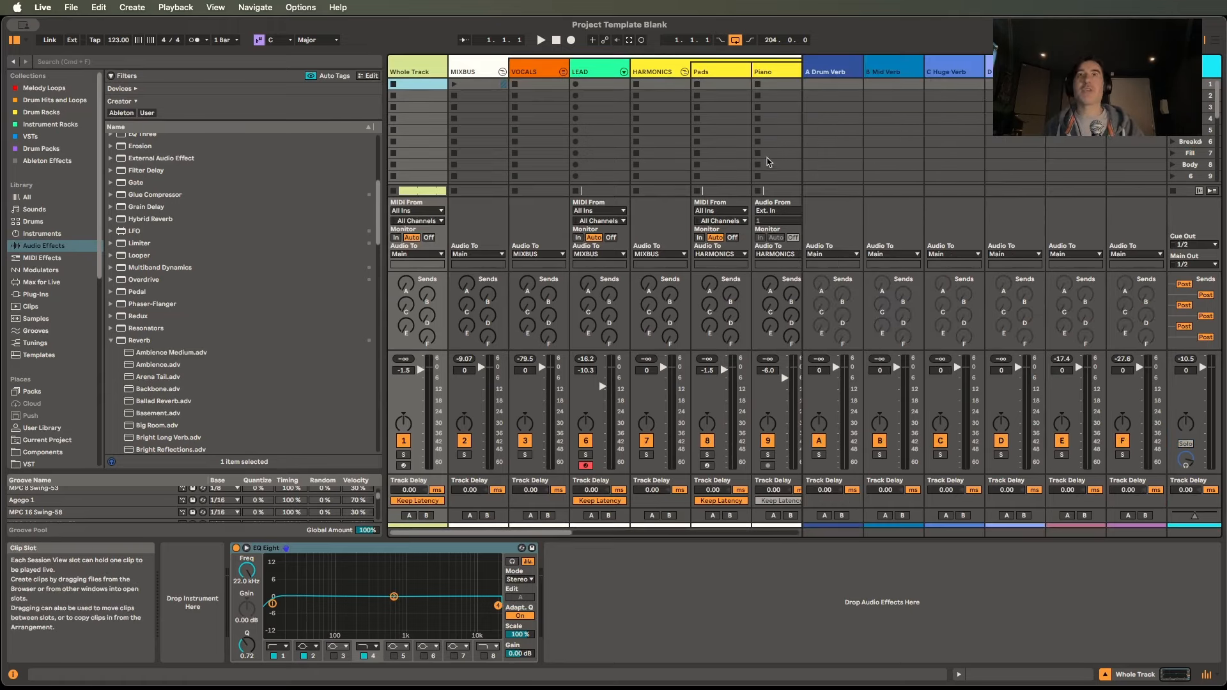
key(alt+super+r)
scroll(829, 194, right, 4)
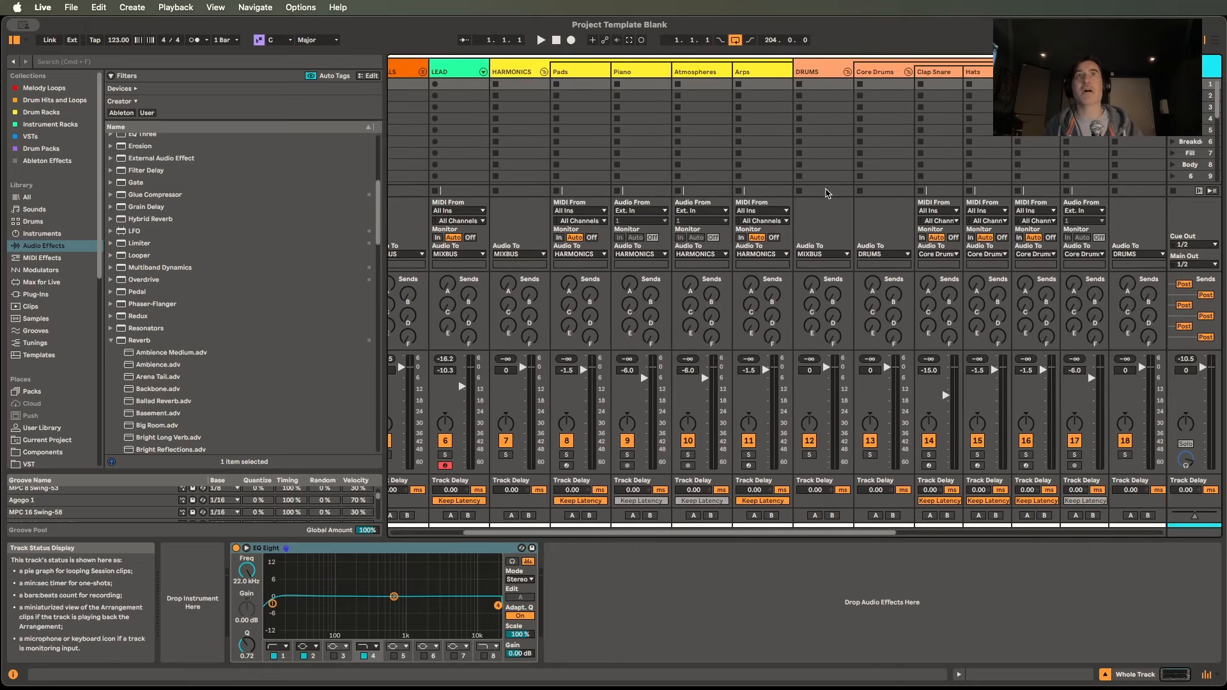
scroll(878, 120, right, 10)
scroll(877, 120, right, 3)
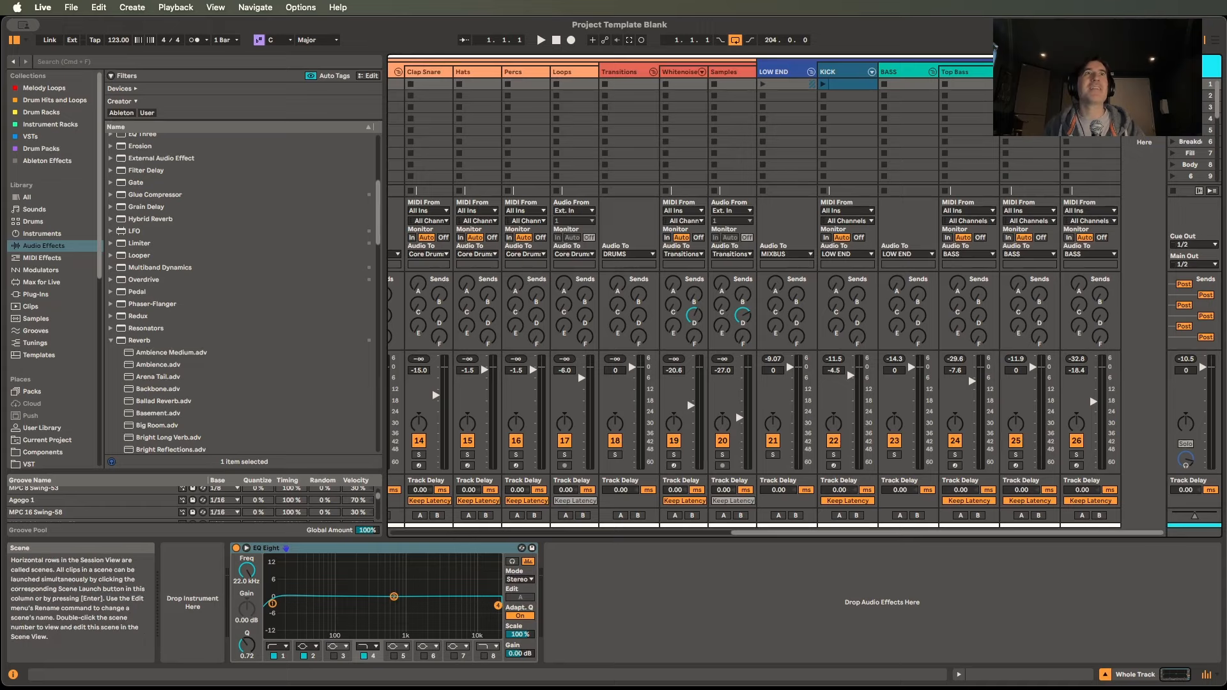
Return to Arrangement View and show the Main track's device chain.
key(Tab)
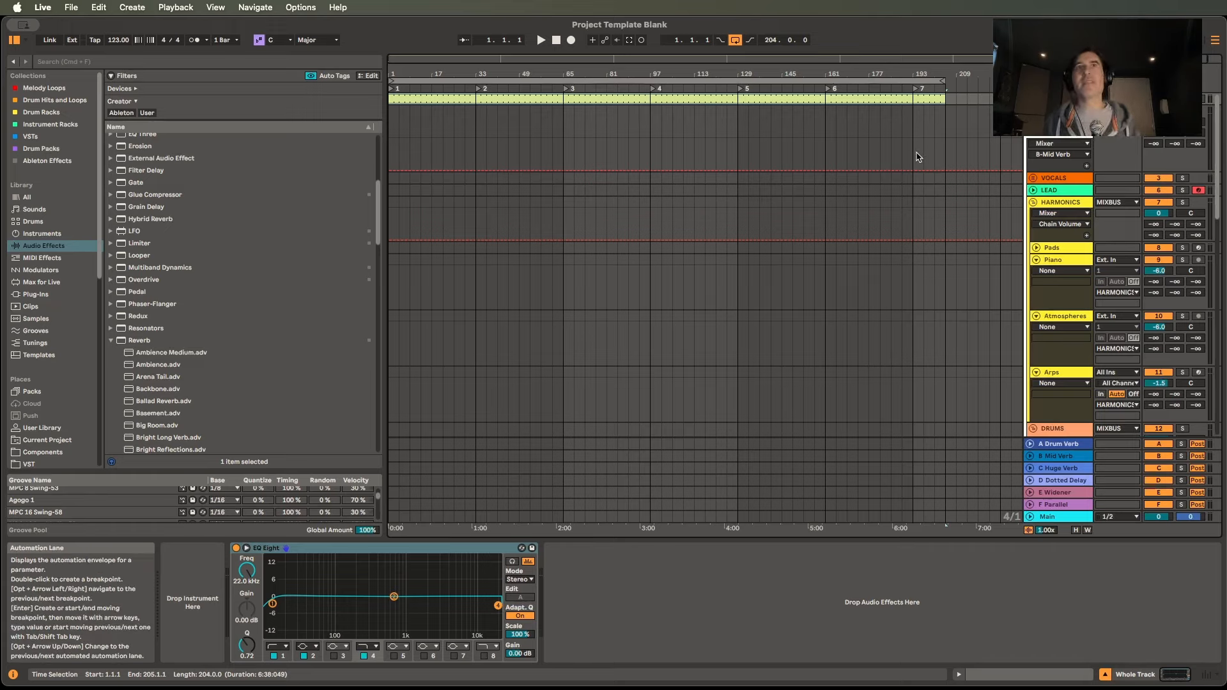
click(1046, 518)
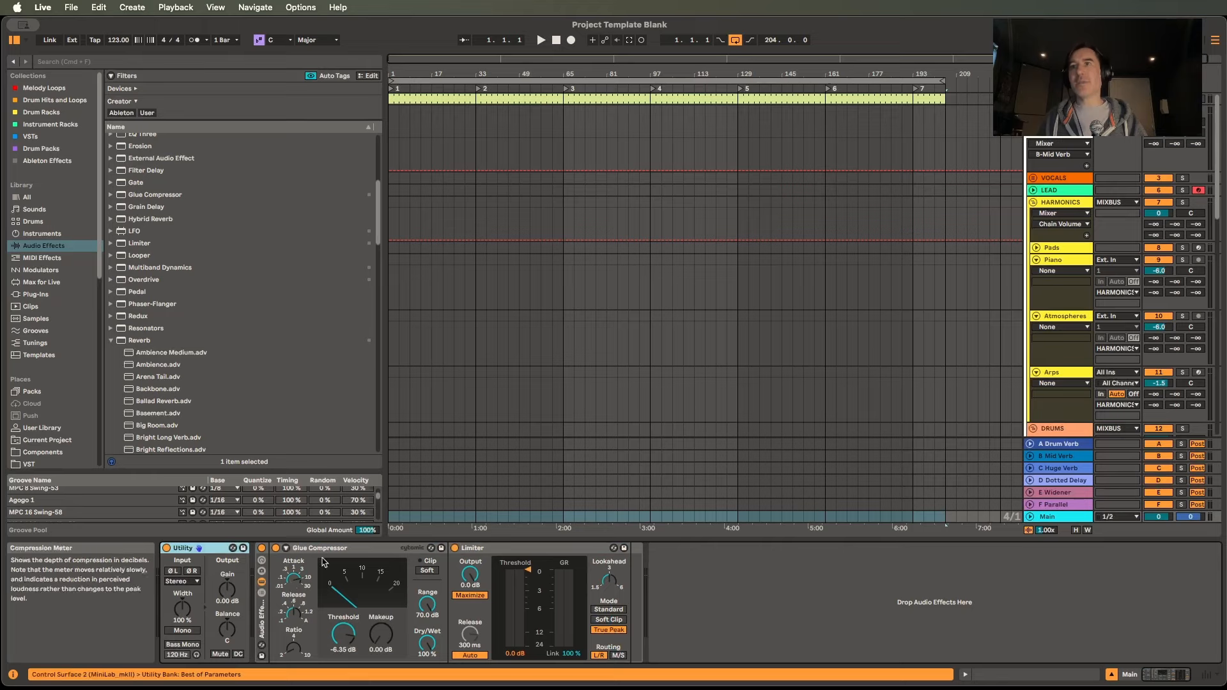